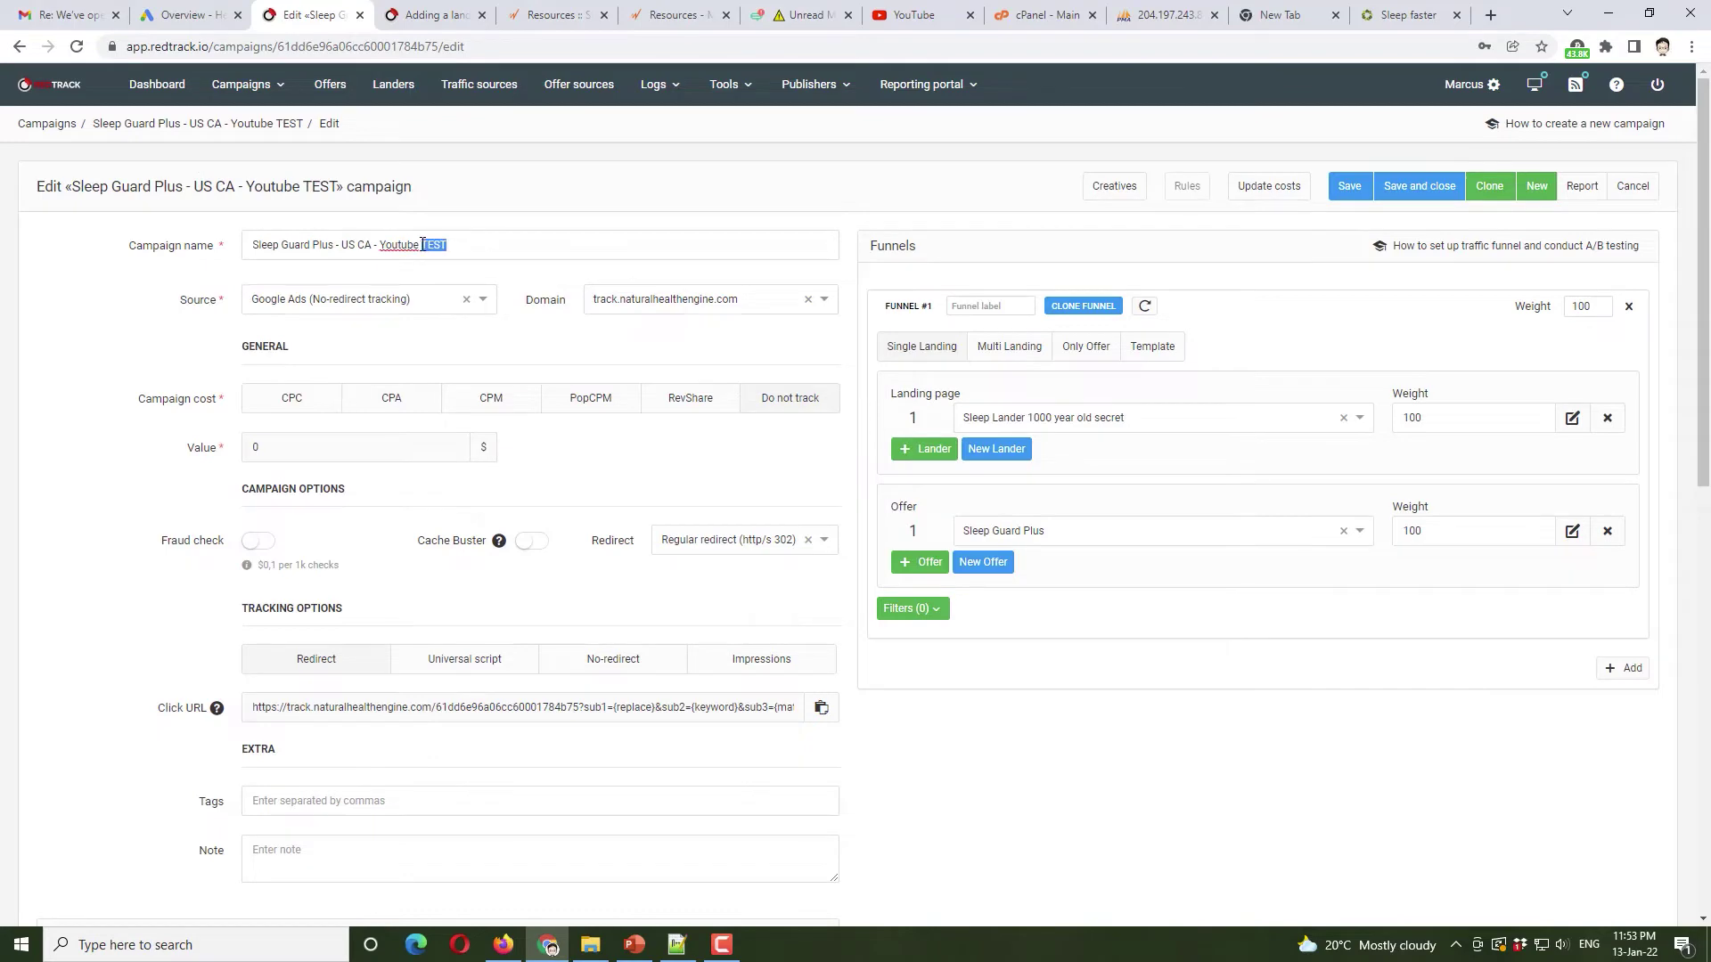
- Switch the Sleep Guard Plus campaign's tracking options to No-redirect and copy the no-redirect script
click(571, 197)
scroll(553, 503, down, 1)
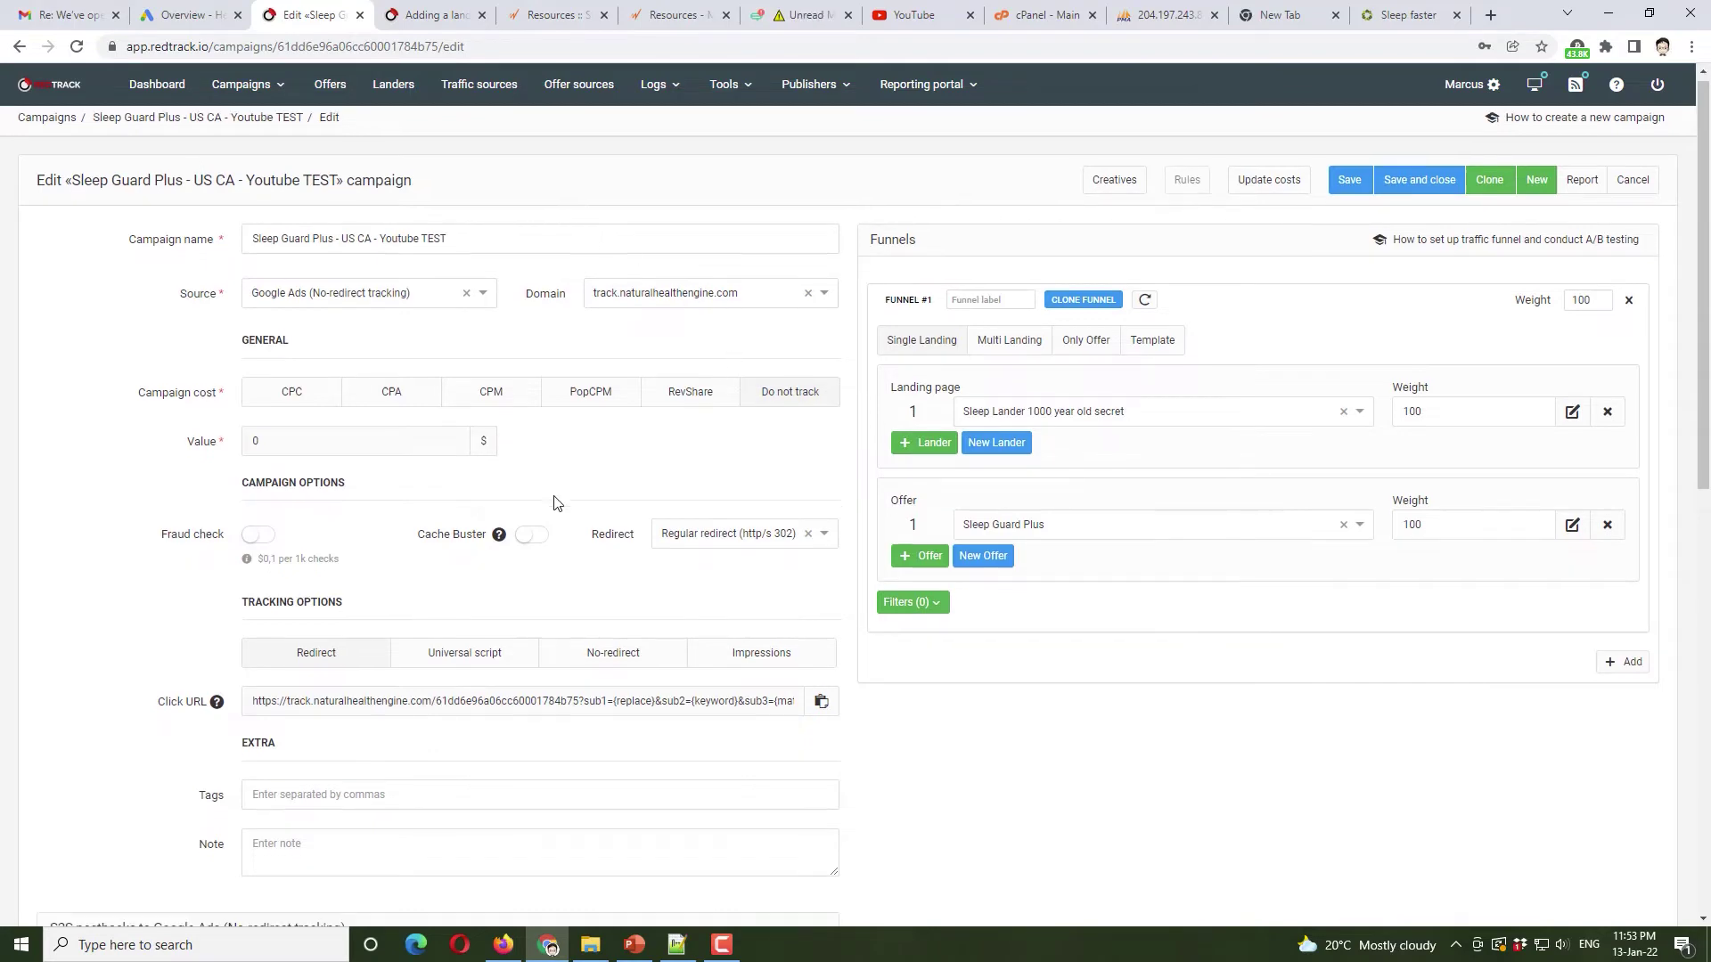
scroll(553, 501, down, 3)
scroll(588, 490, up, 3)
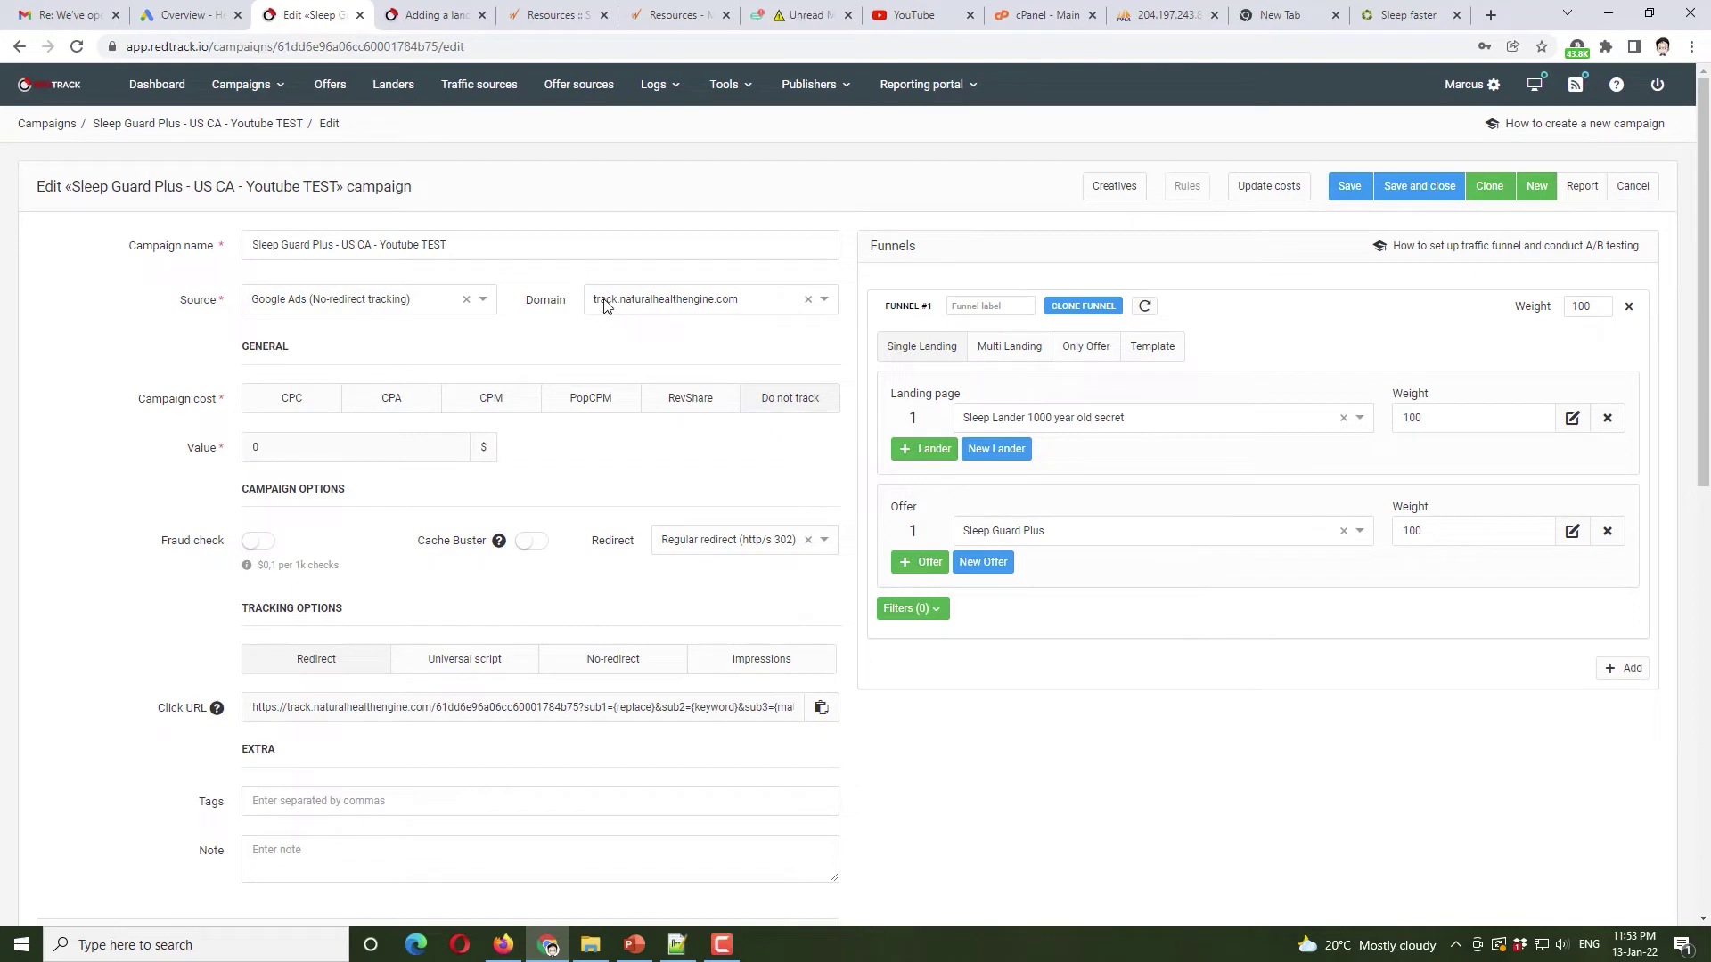
scroll(515, 408, down, 3)
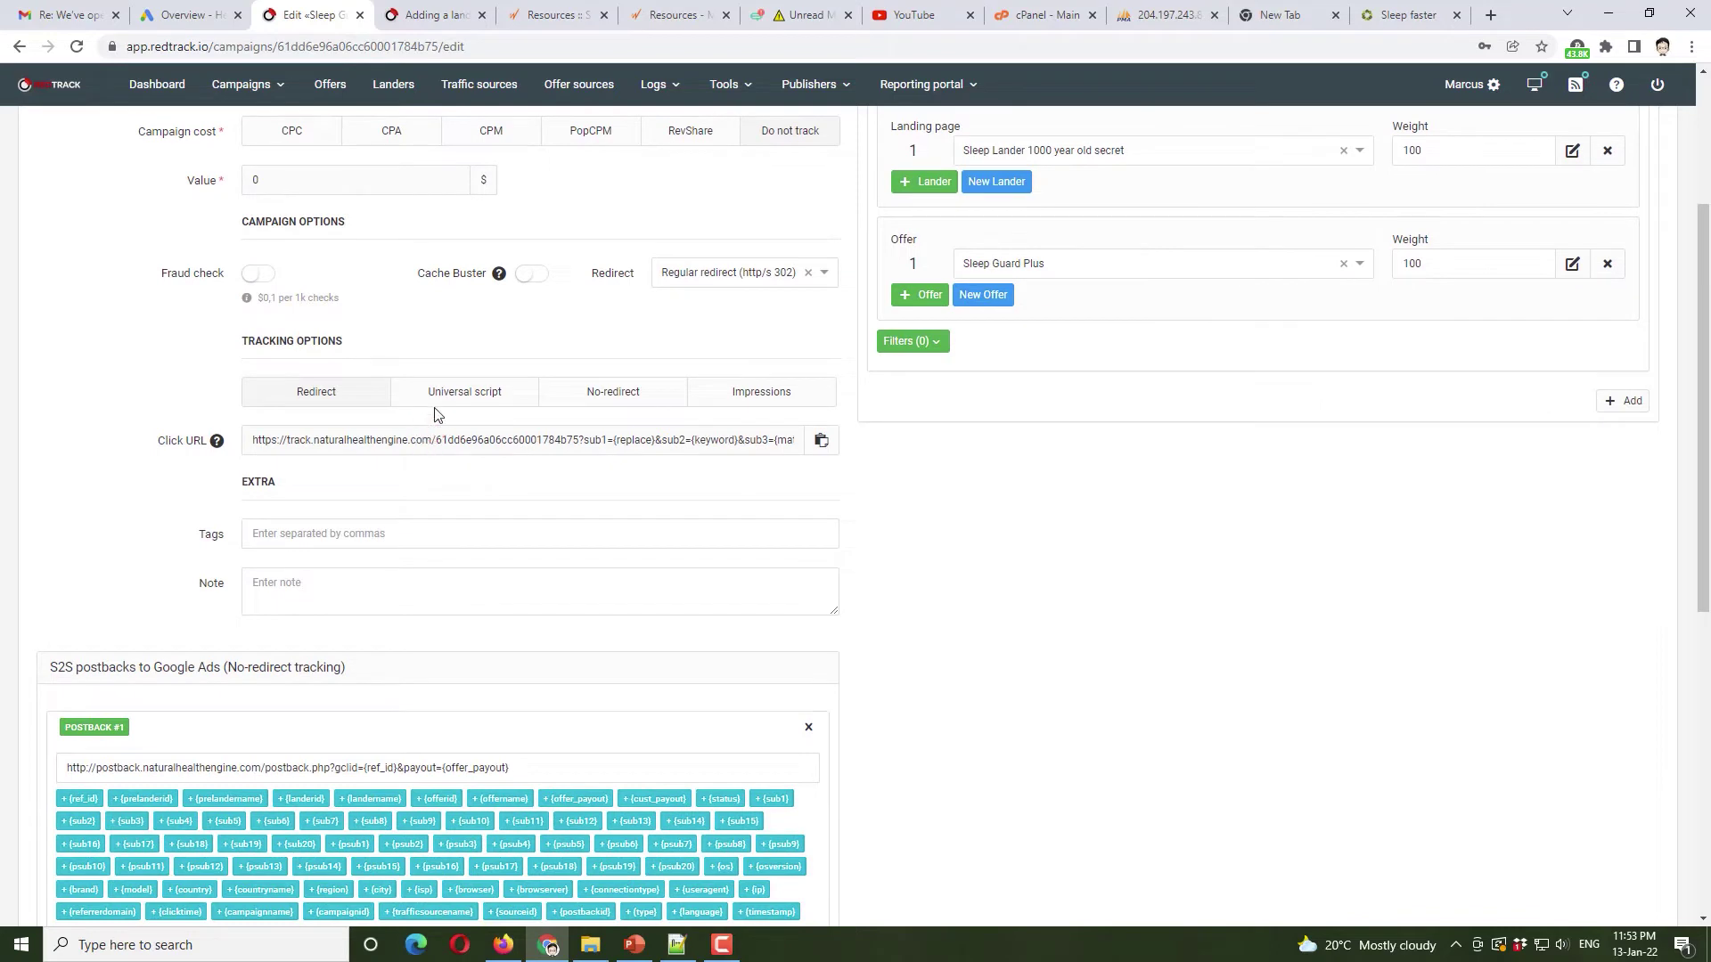
click(623, 398)
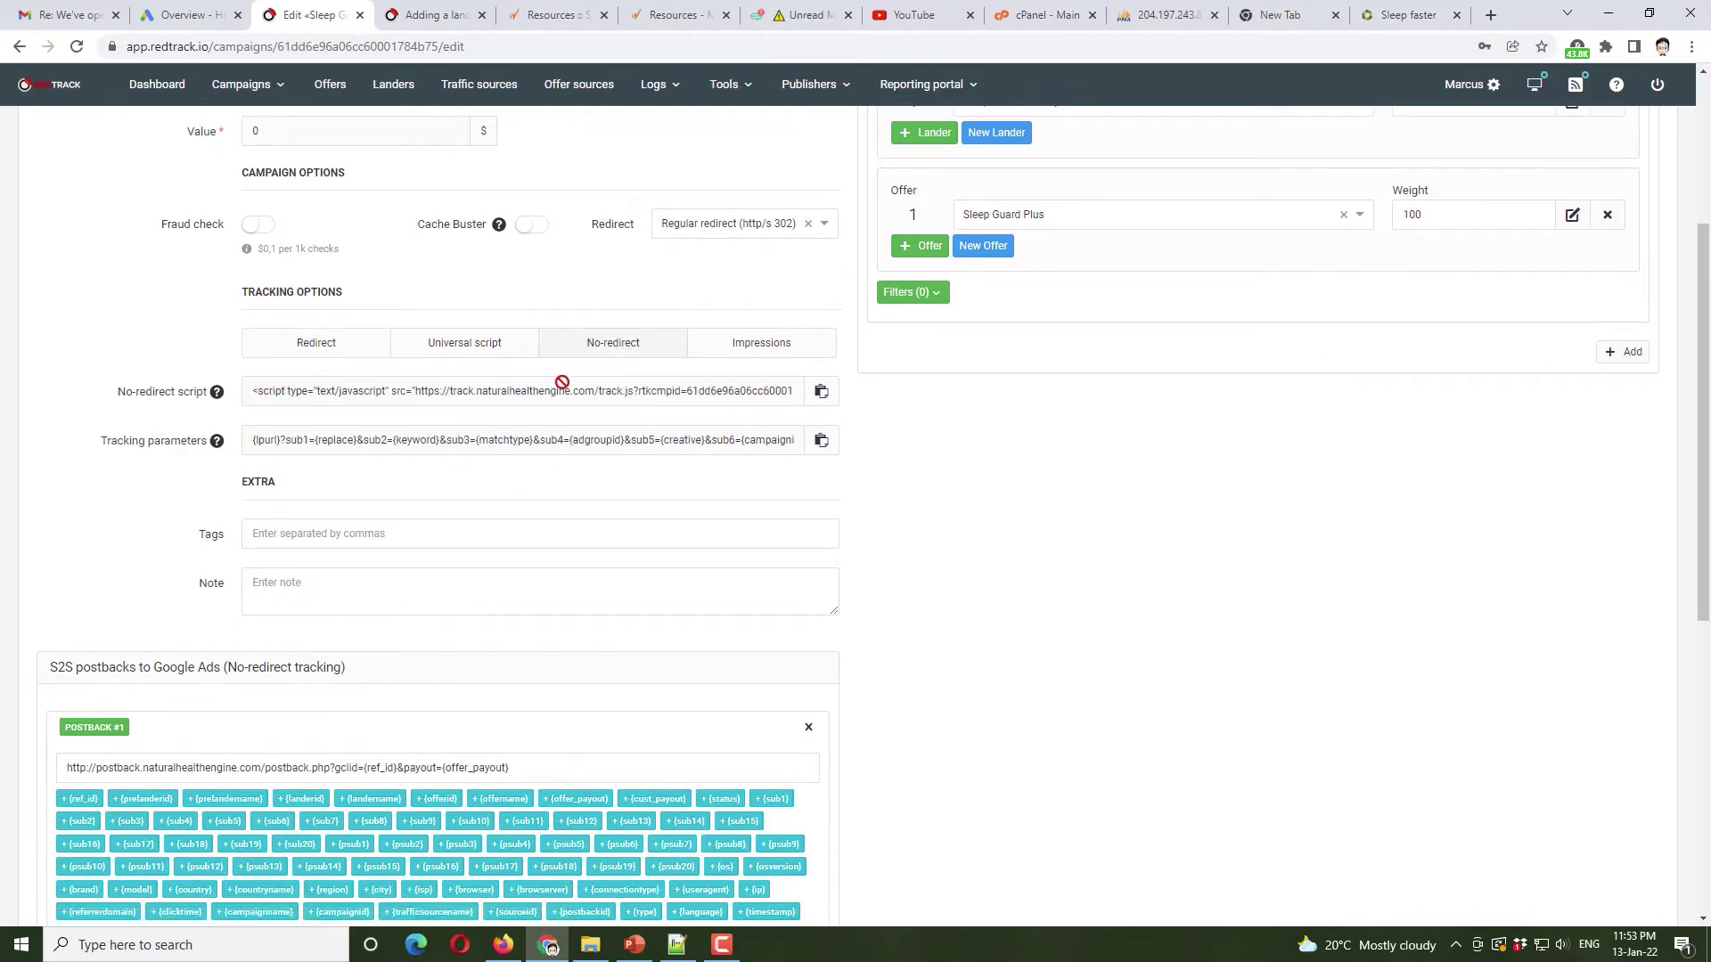
click(821, 391)
- Switch to the Groove page builder and examine the tracking script in the Sleep Faster page's code includes
click(1403, 15)
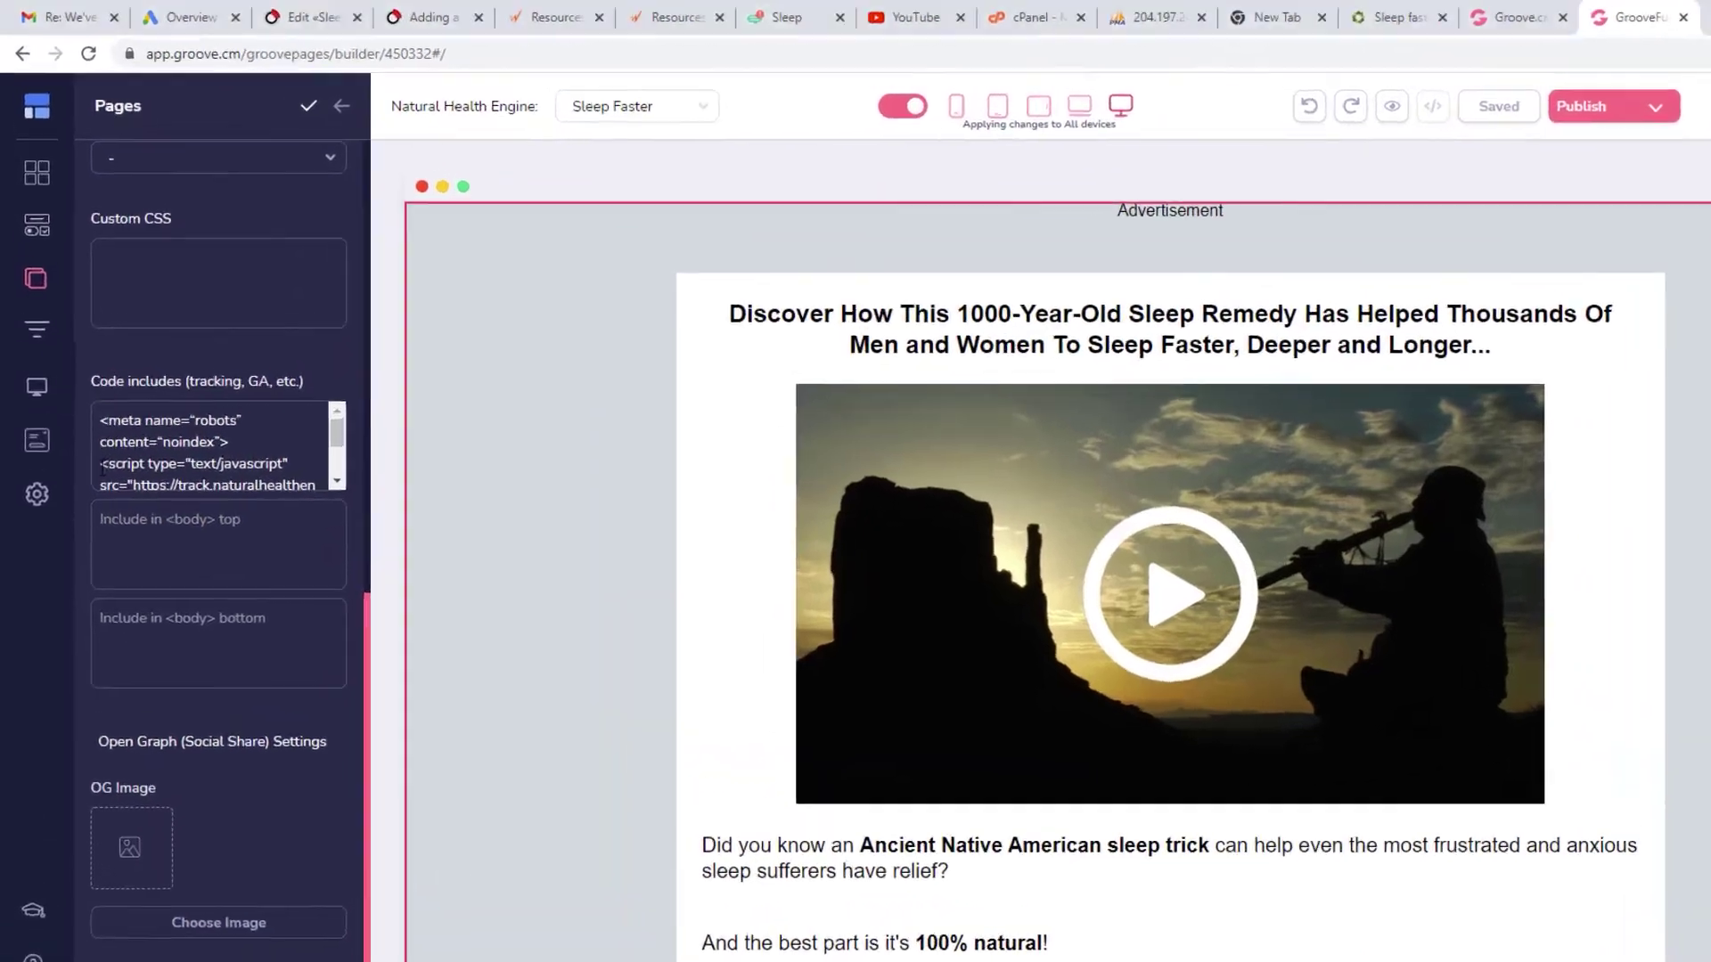
drag(88, 402, 202, 396)
drag(319, 624, 326, 637)
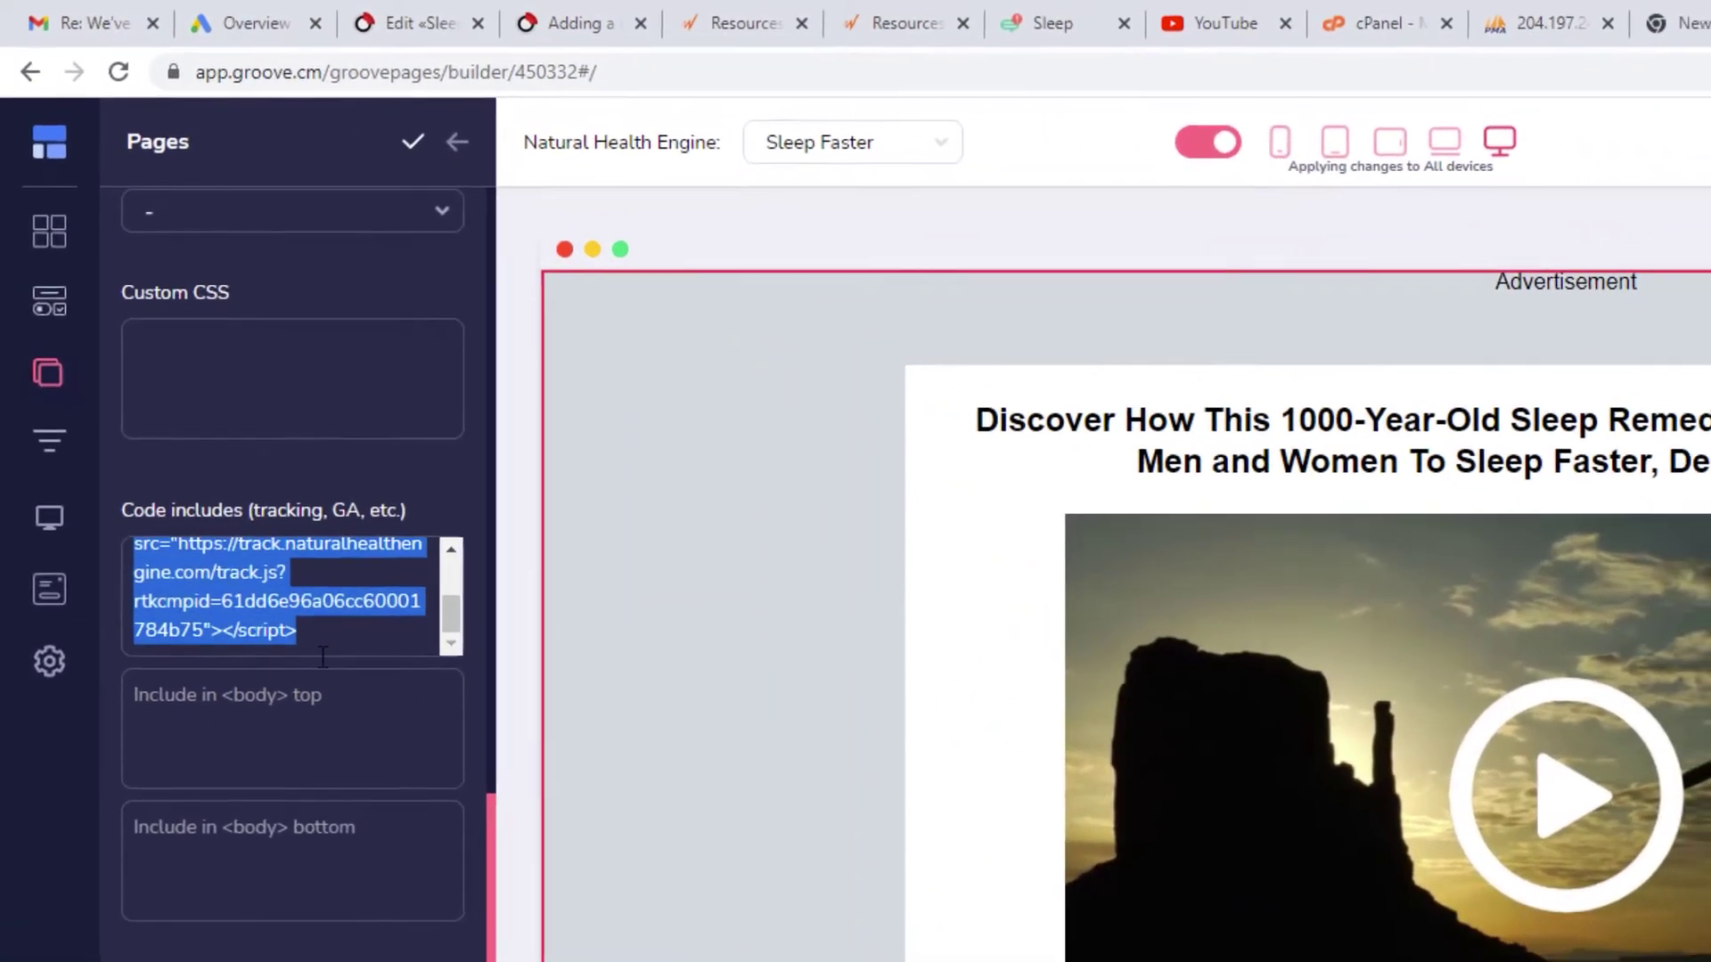
click(326, 637)
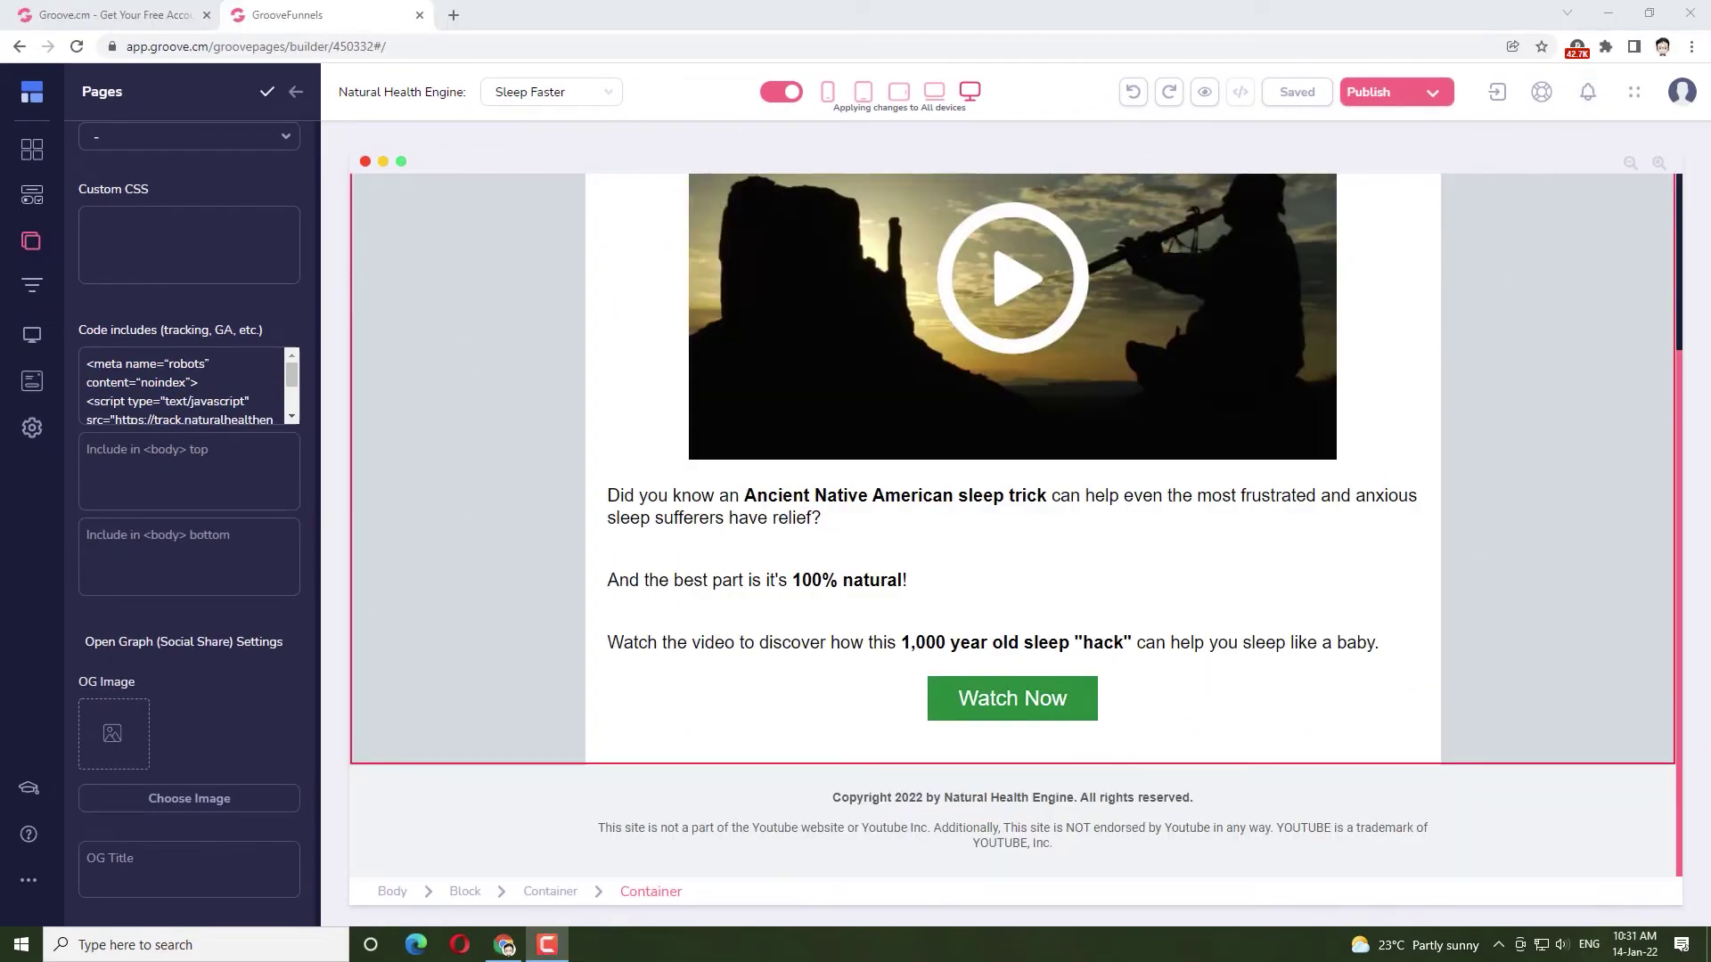
- Leave the page settings and open the link configuration of the Watch Now button
click(995, 869)
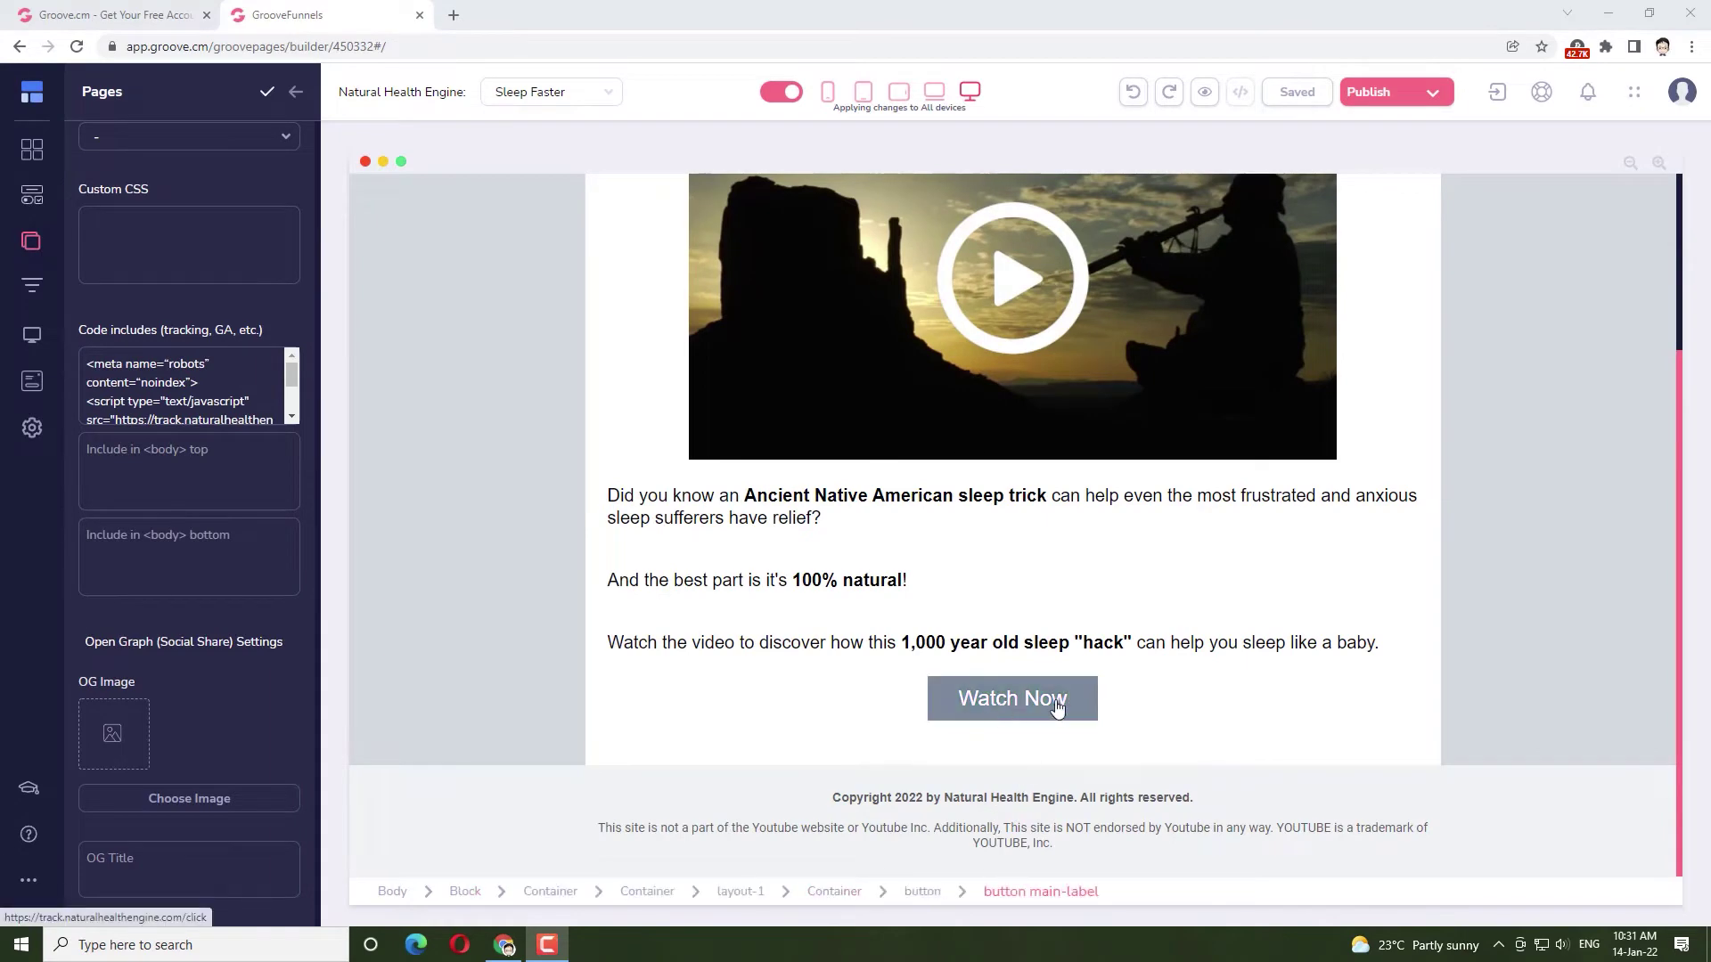
click(1254, 586)
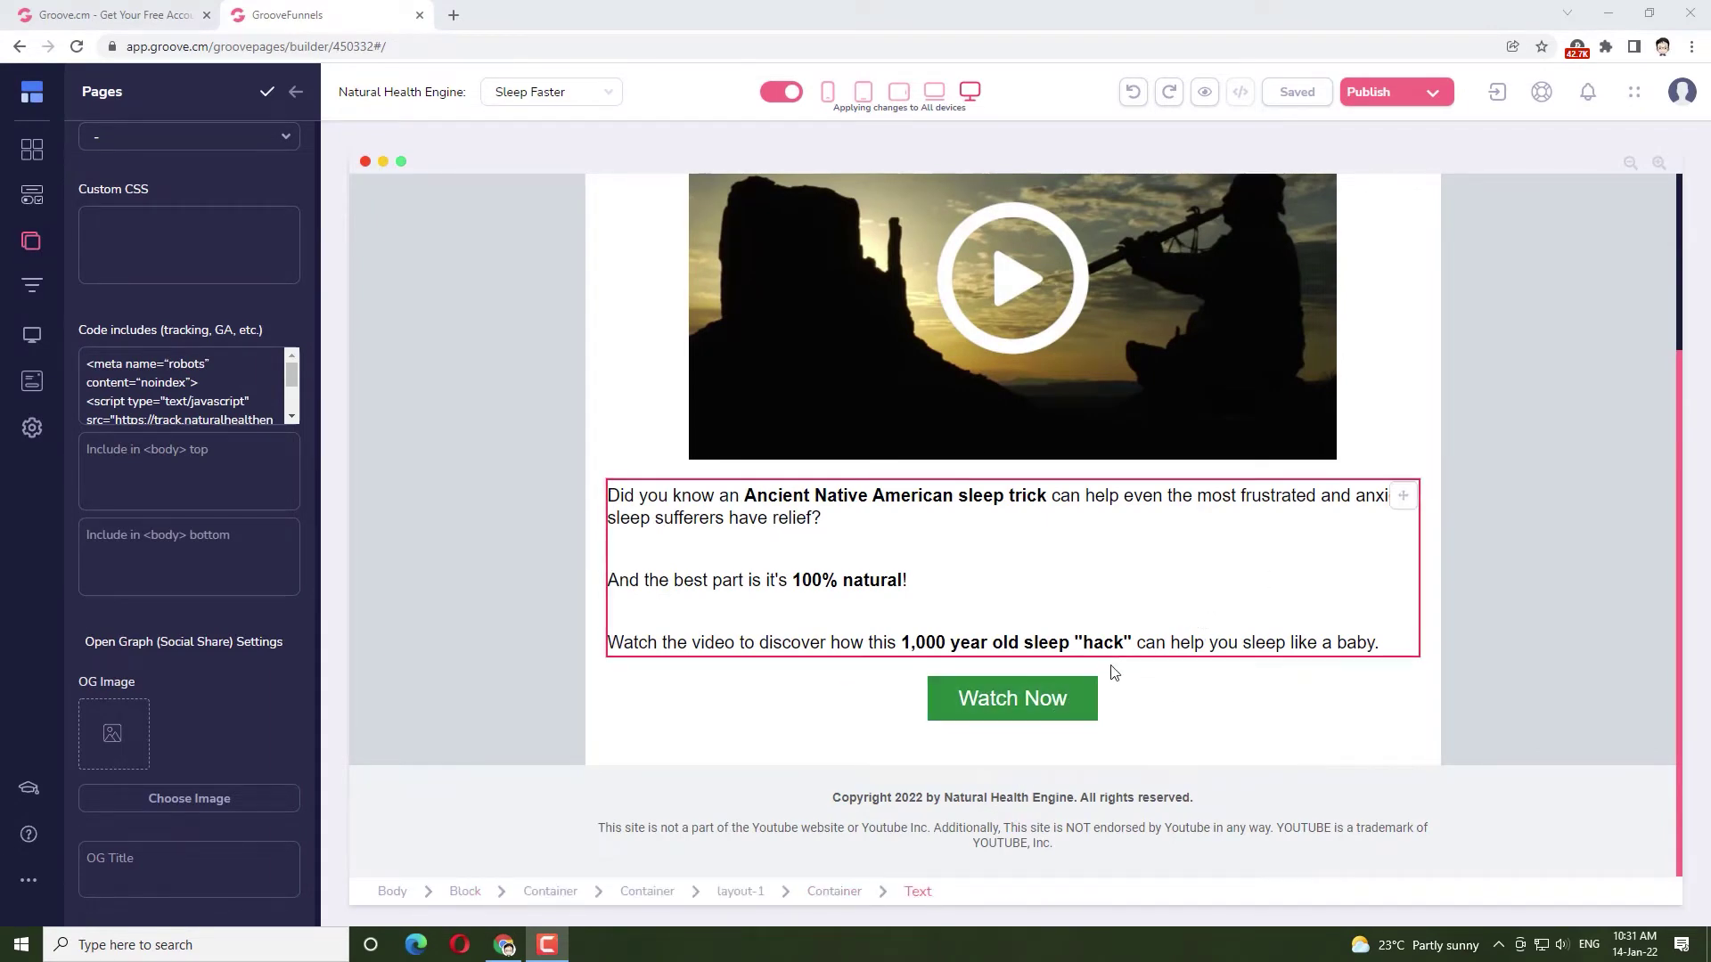
click(1538, 381)
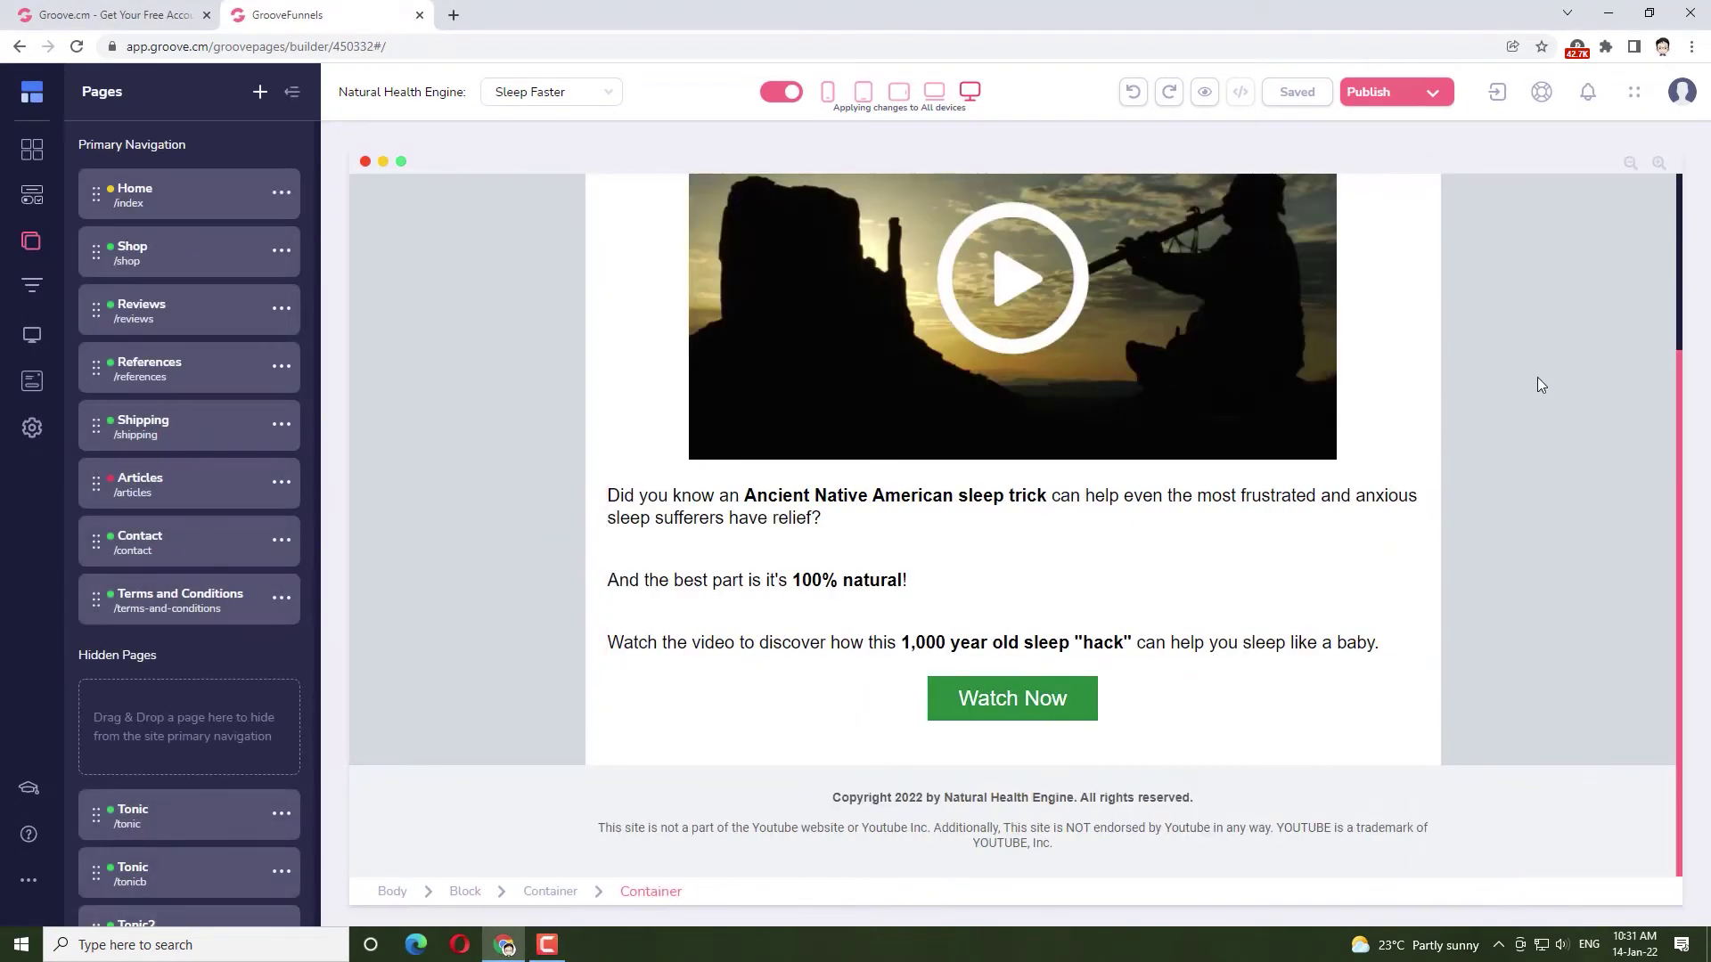
scroll(1543, 383, up, 2)
scroll(1543, 384, down, 2)
click(1082, 701)
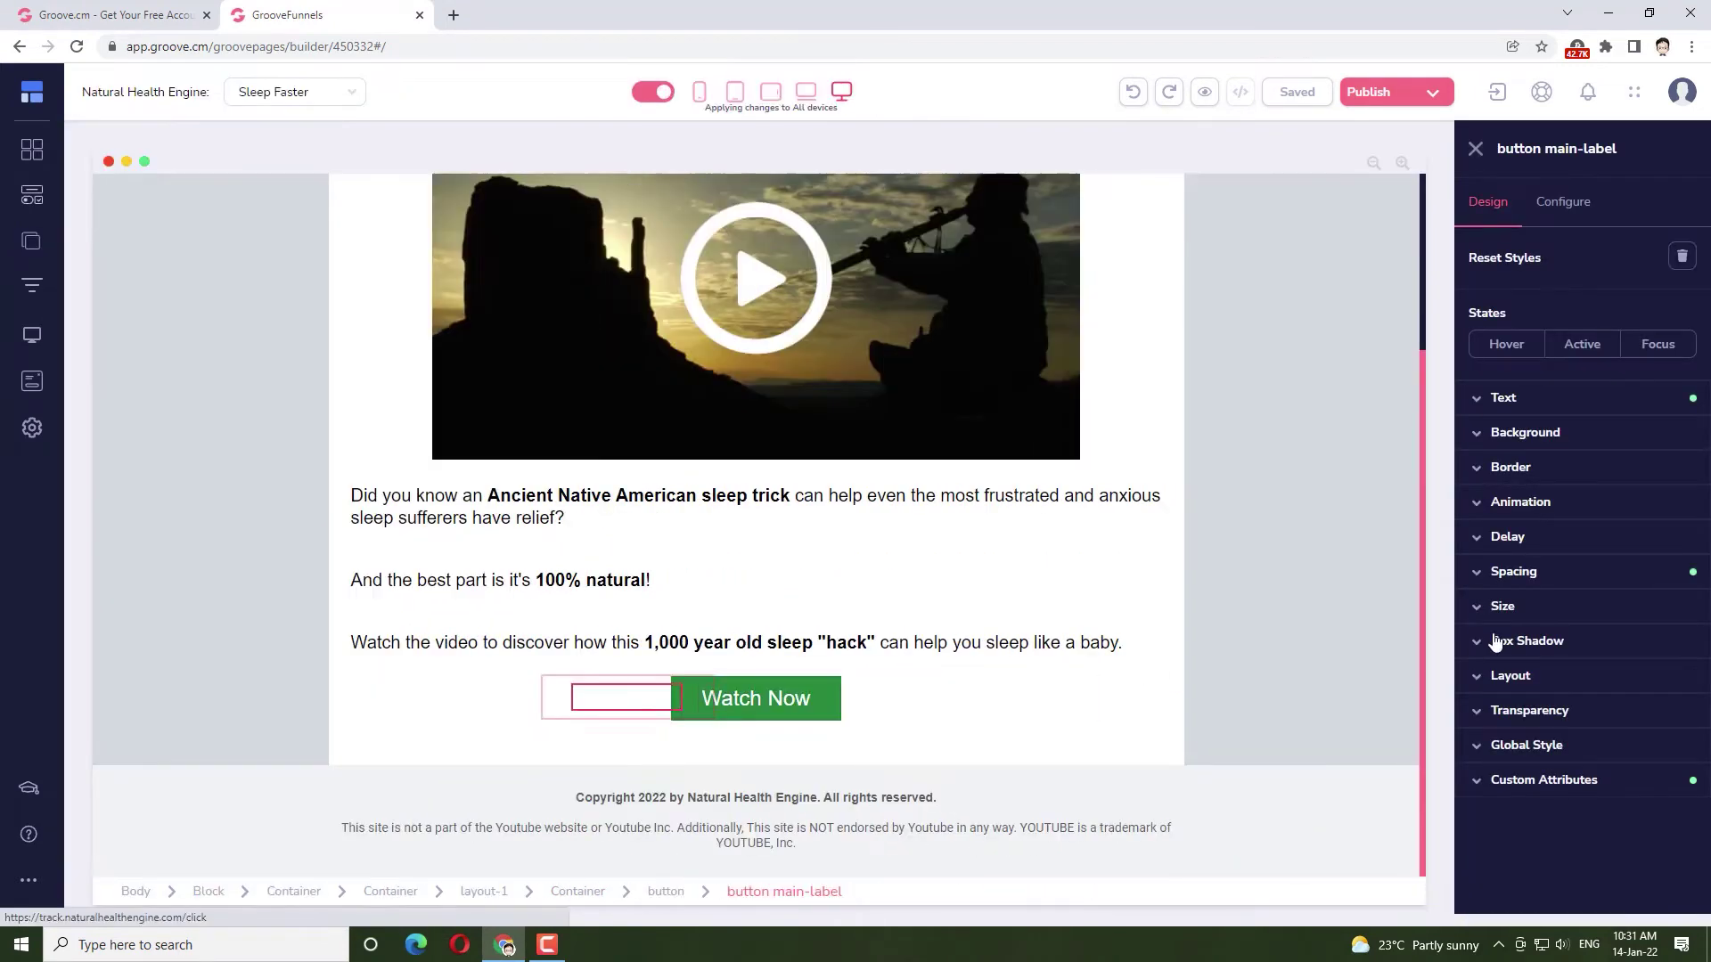
click(1563, 201)
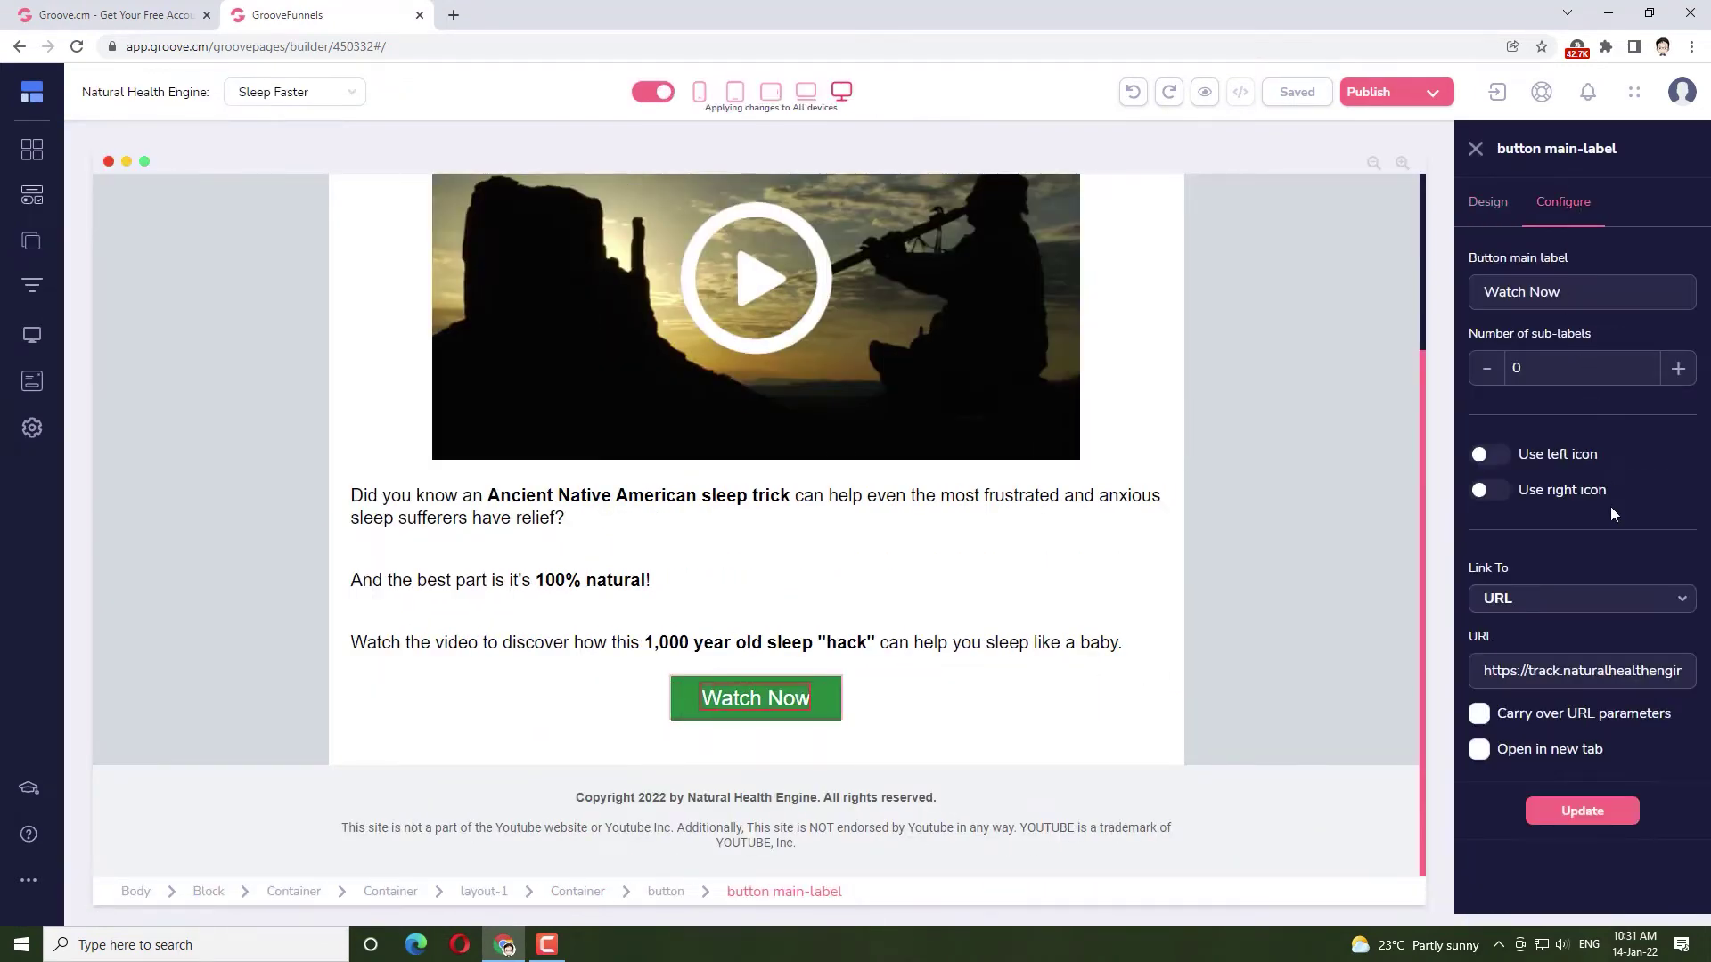
- Examine the tracking-domain click URL that the Watch Now button links to
drag(1485, 670, 1689, 670)
click(1488, 666)
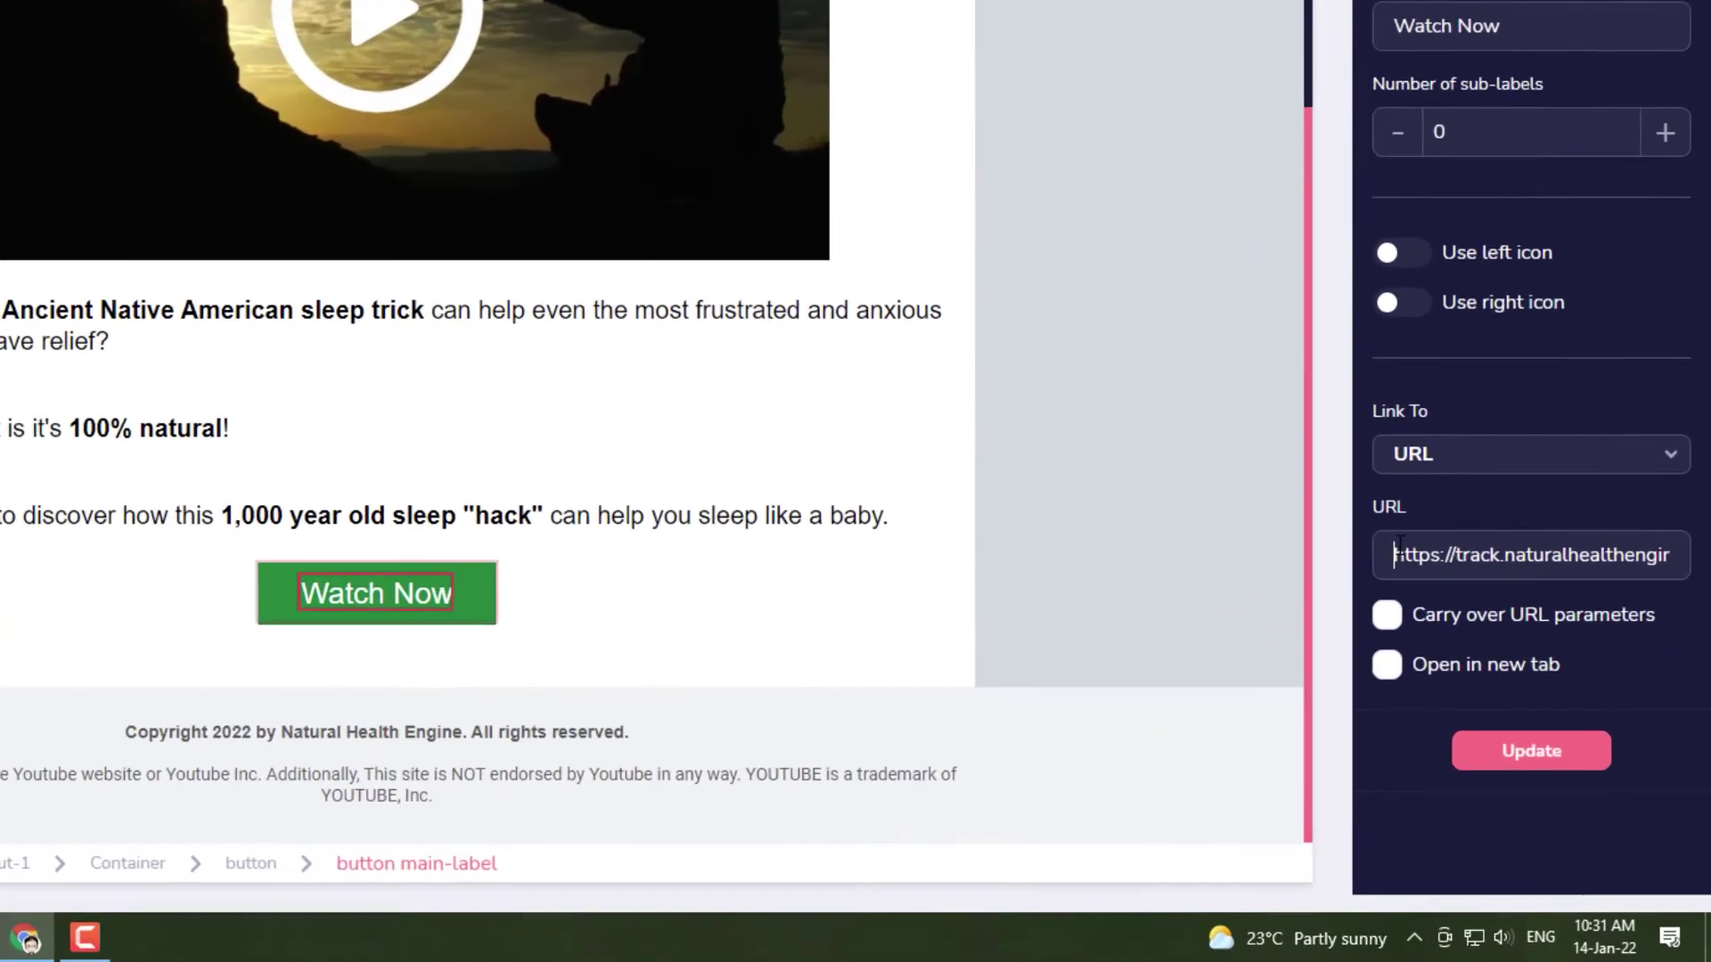
drag(1399, 545, 1470, 544)
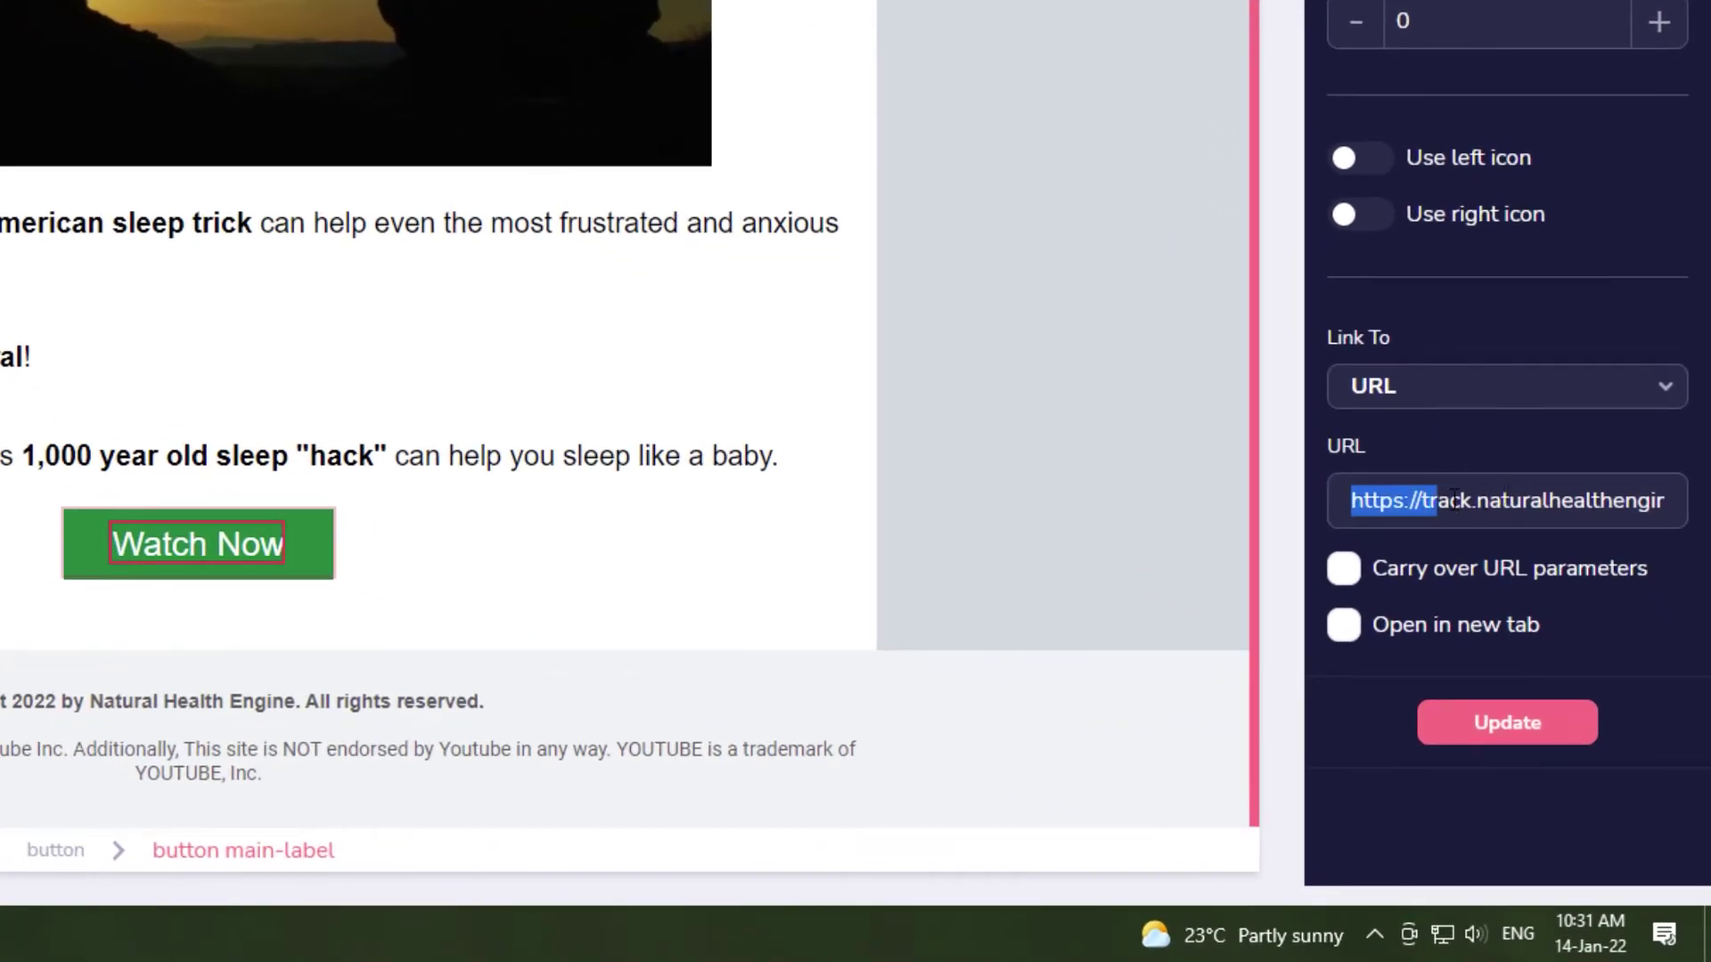
double_click(1460, 499)
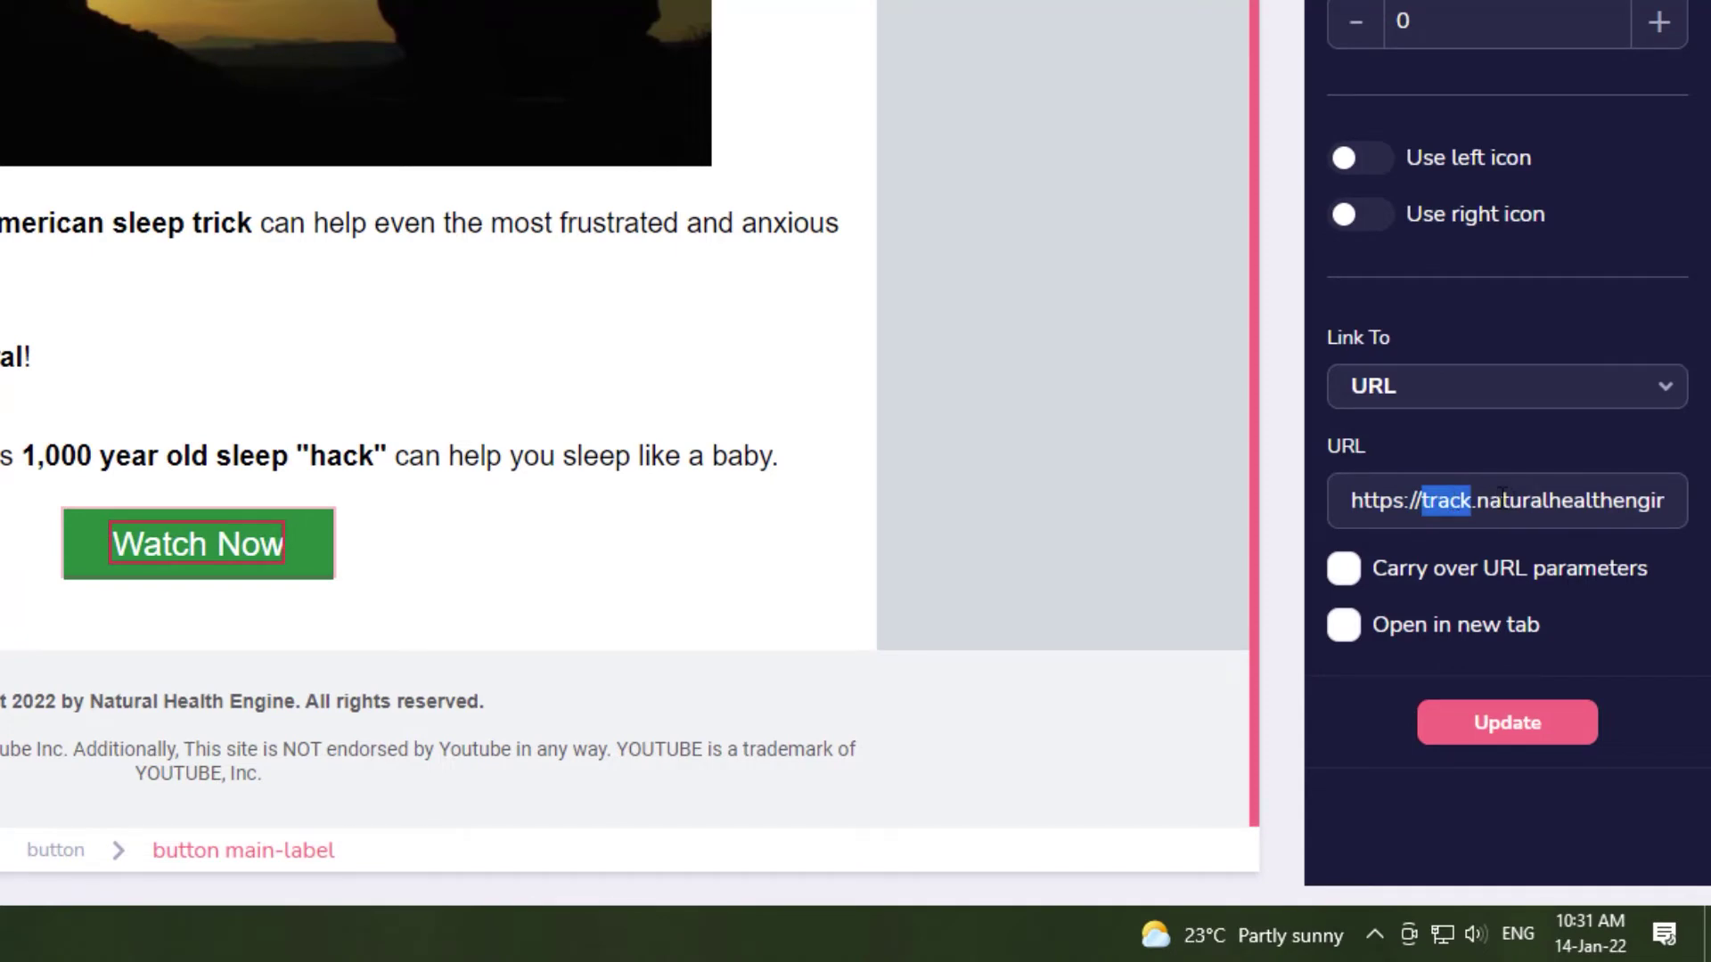
click(1502, 497)
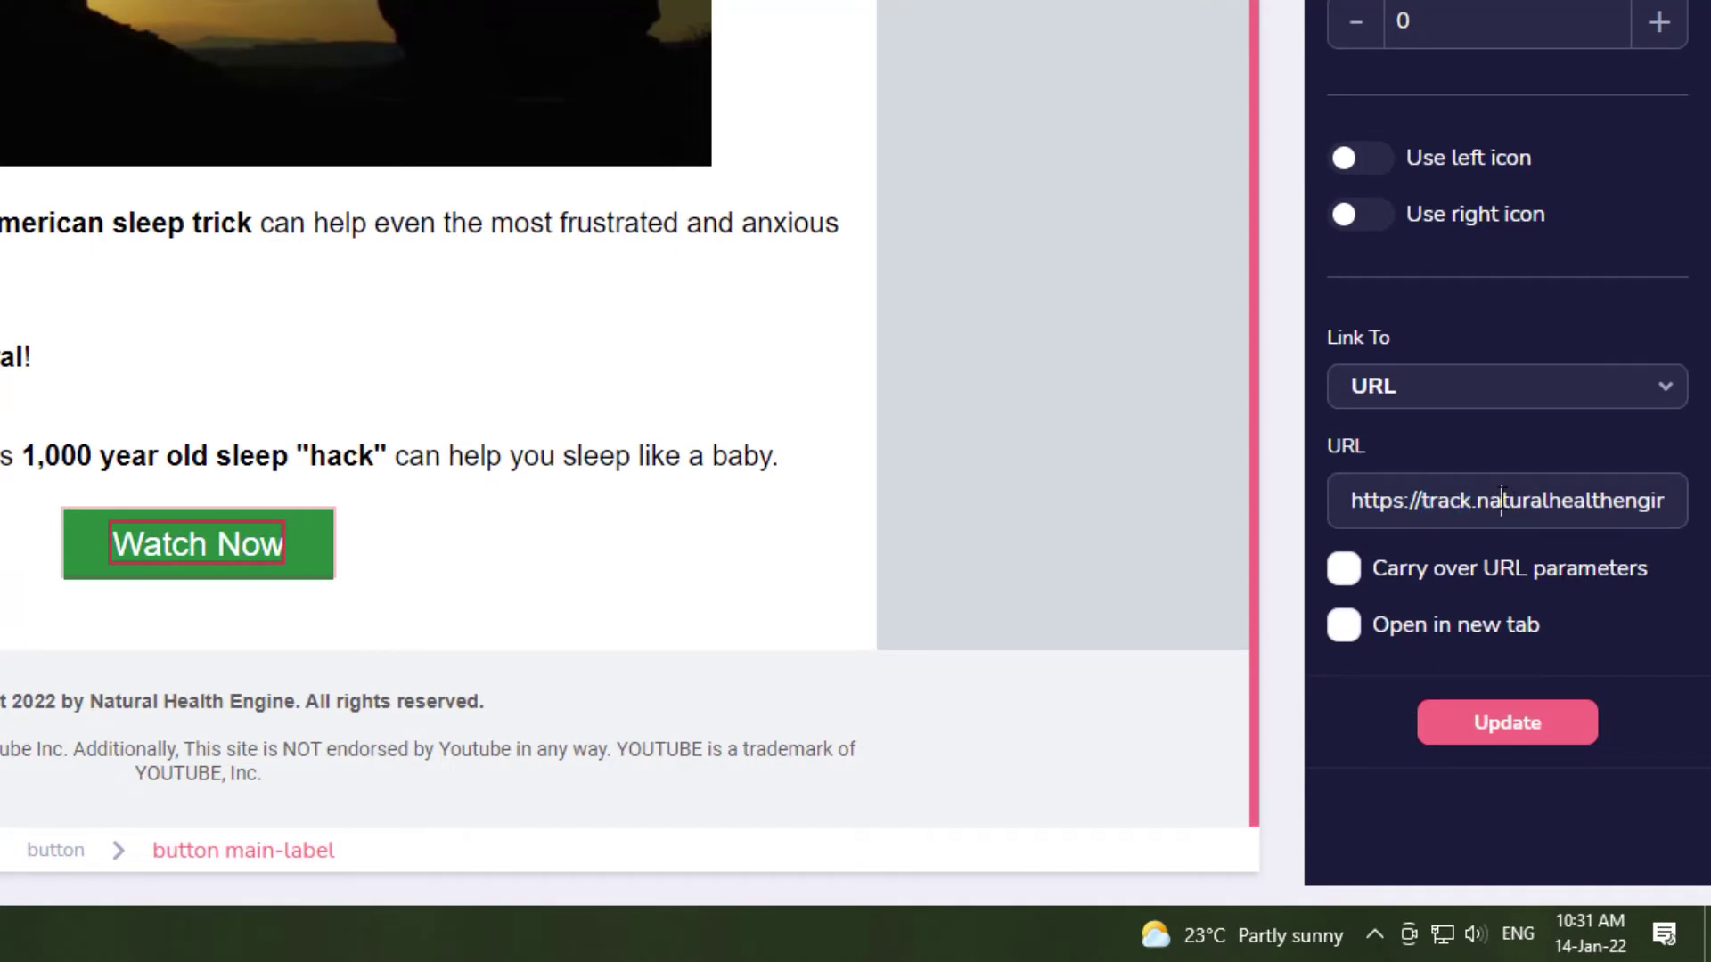
drag(1517, 500, 1615, 508)
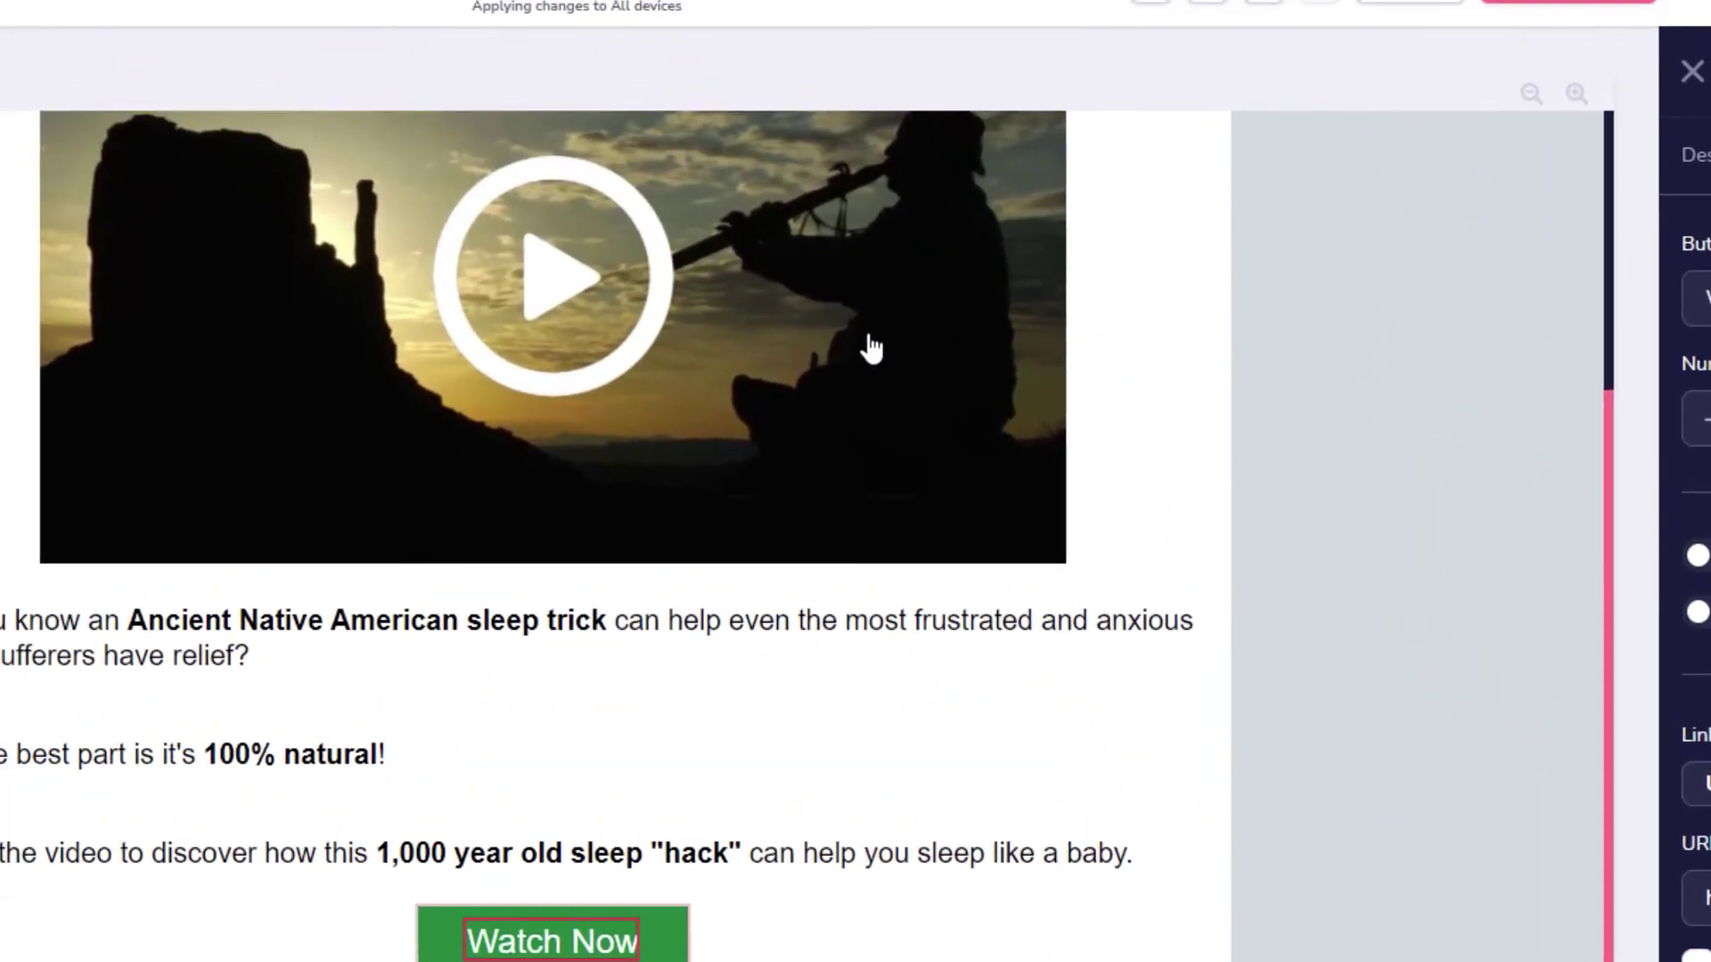
- Select the video thumbnail image and examine its link URL
click(872, 347)
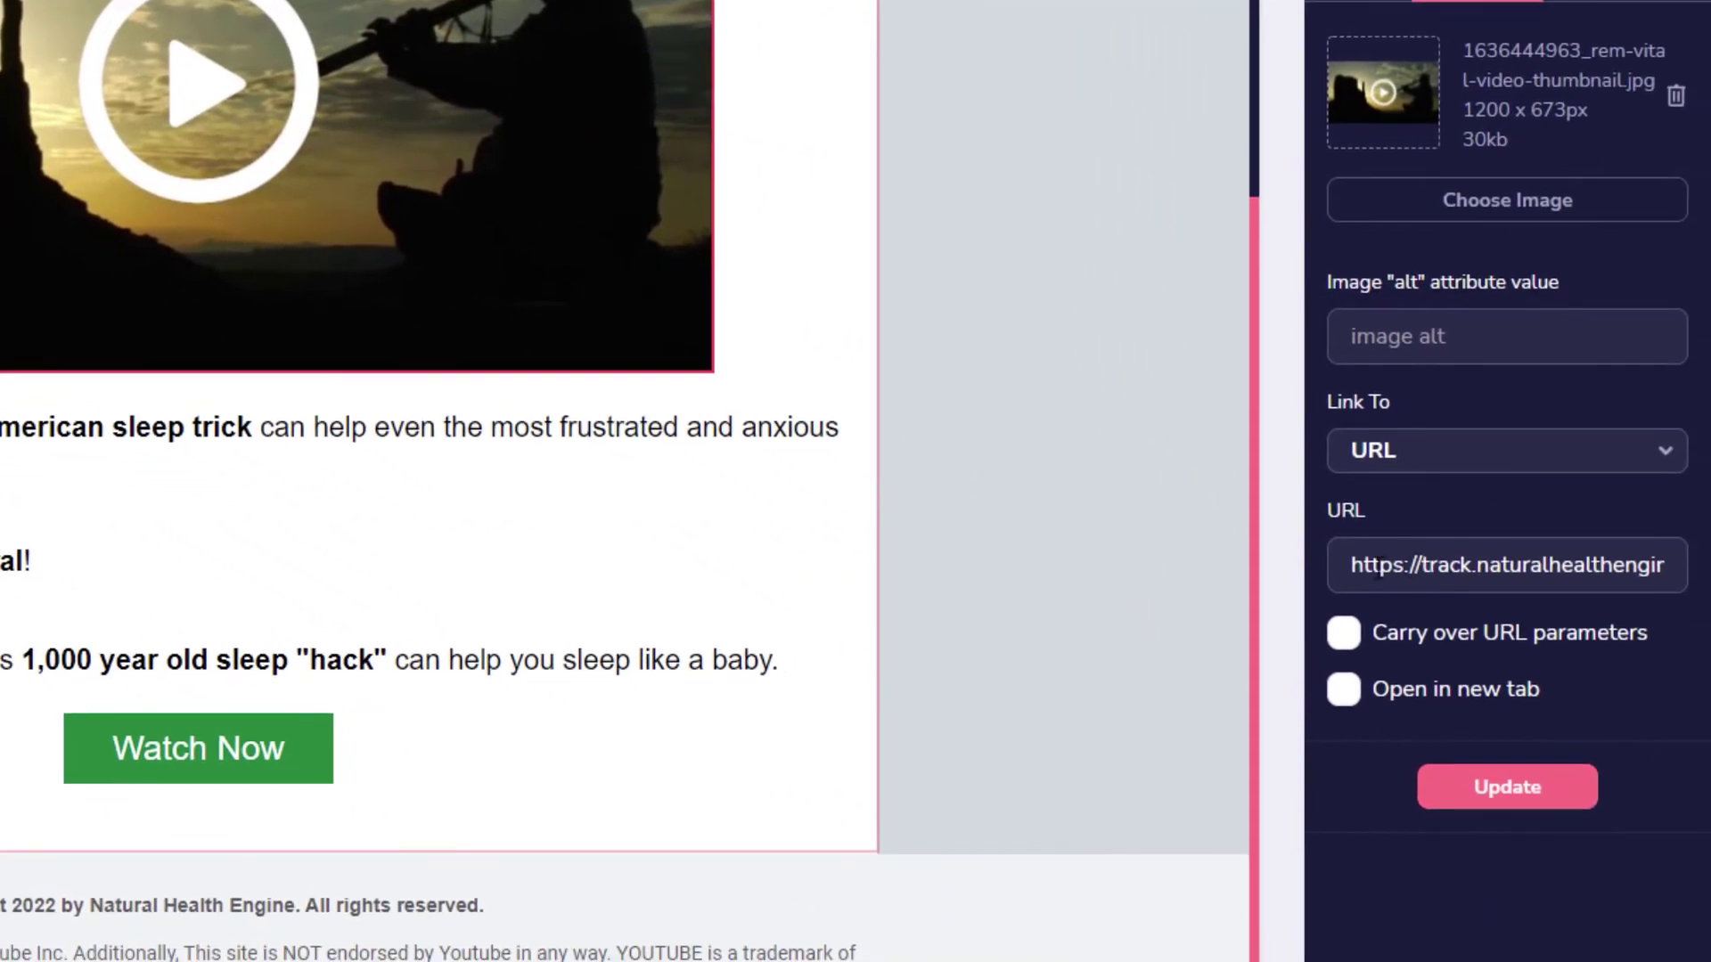
drag(1423, 565, 1670, 564)
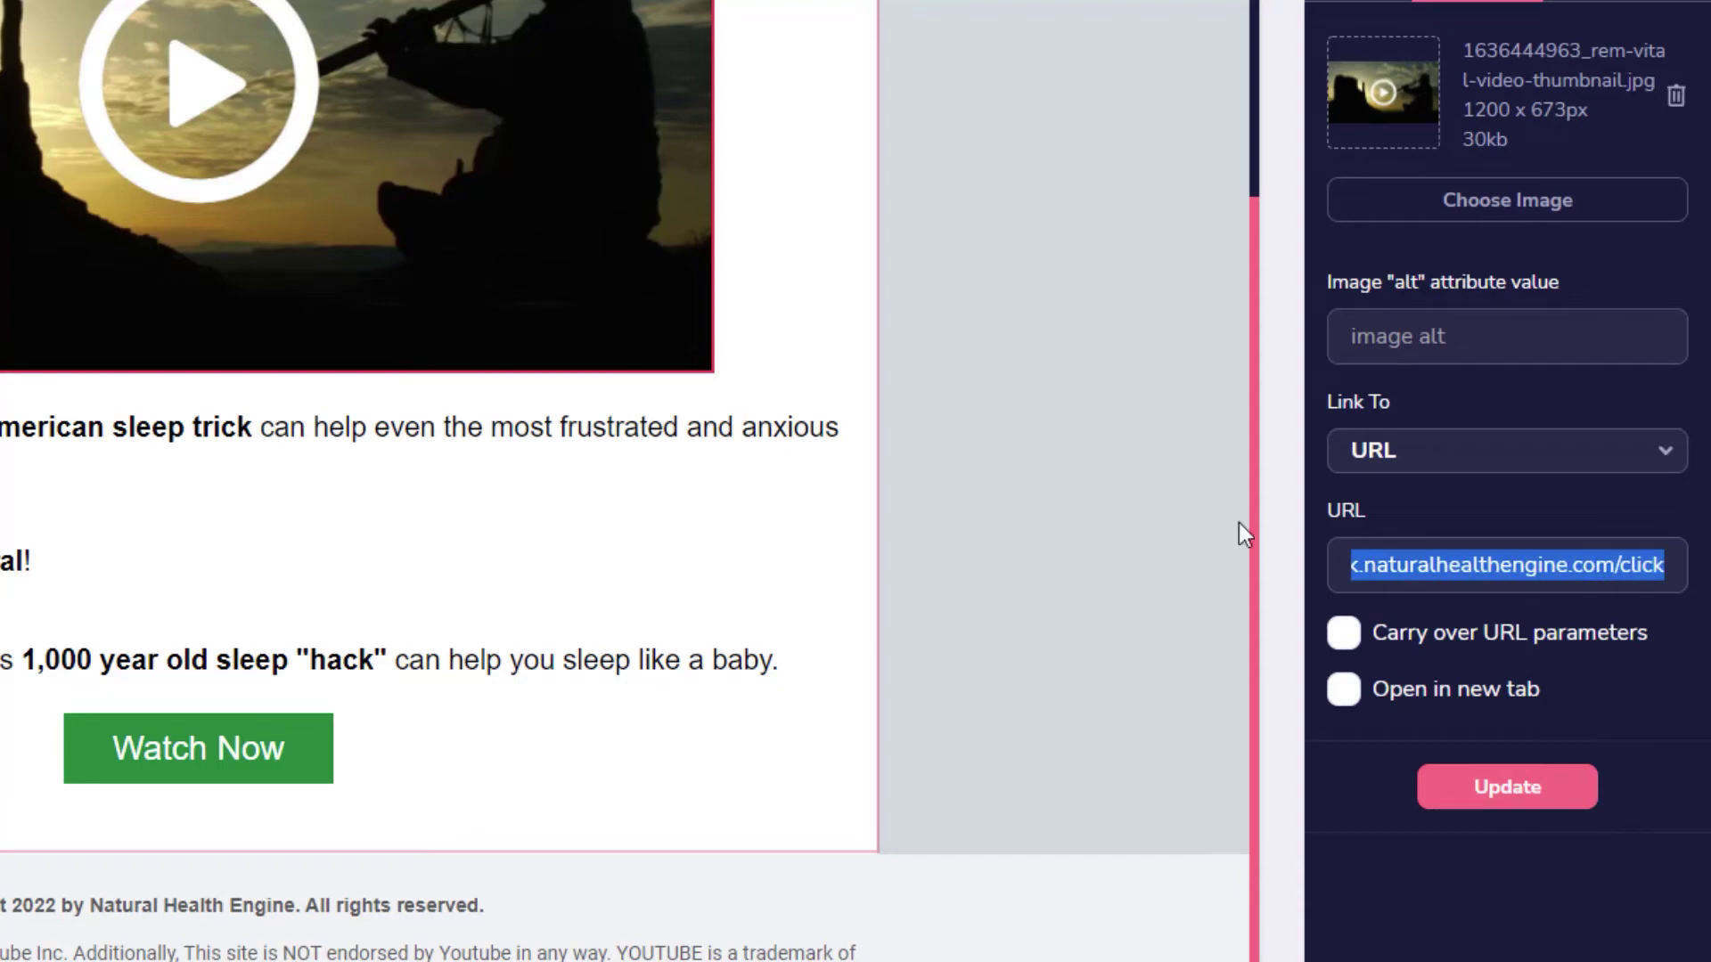
click(1089, 383)
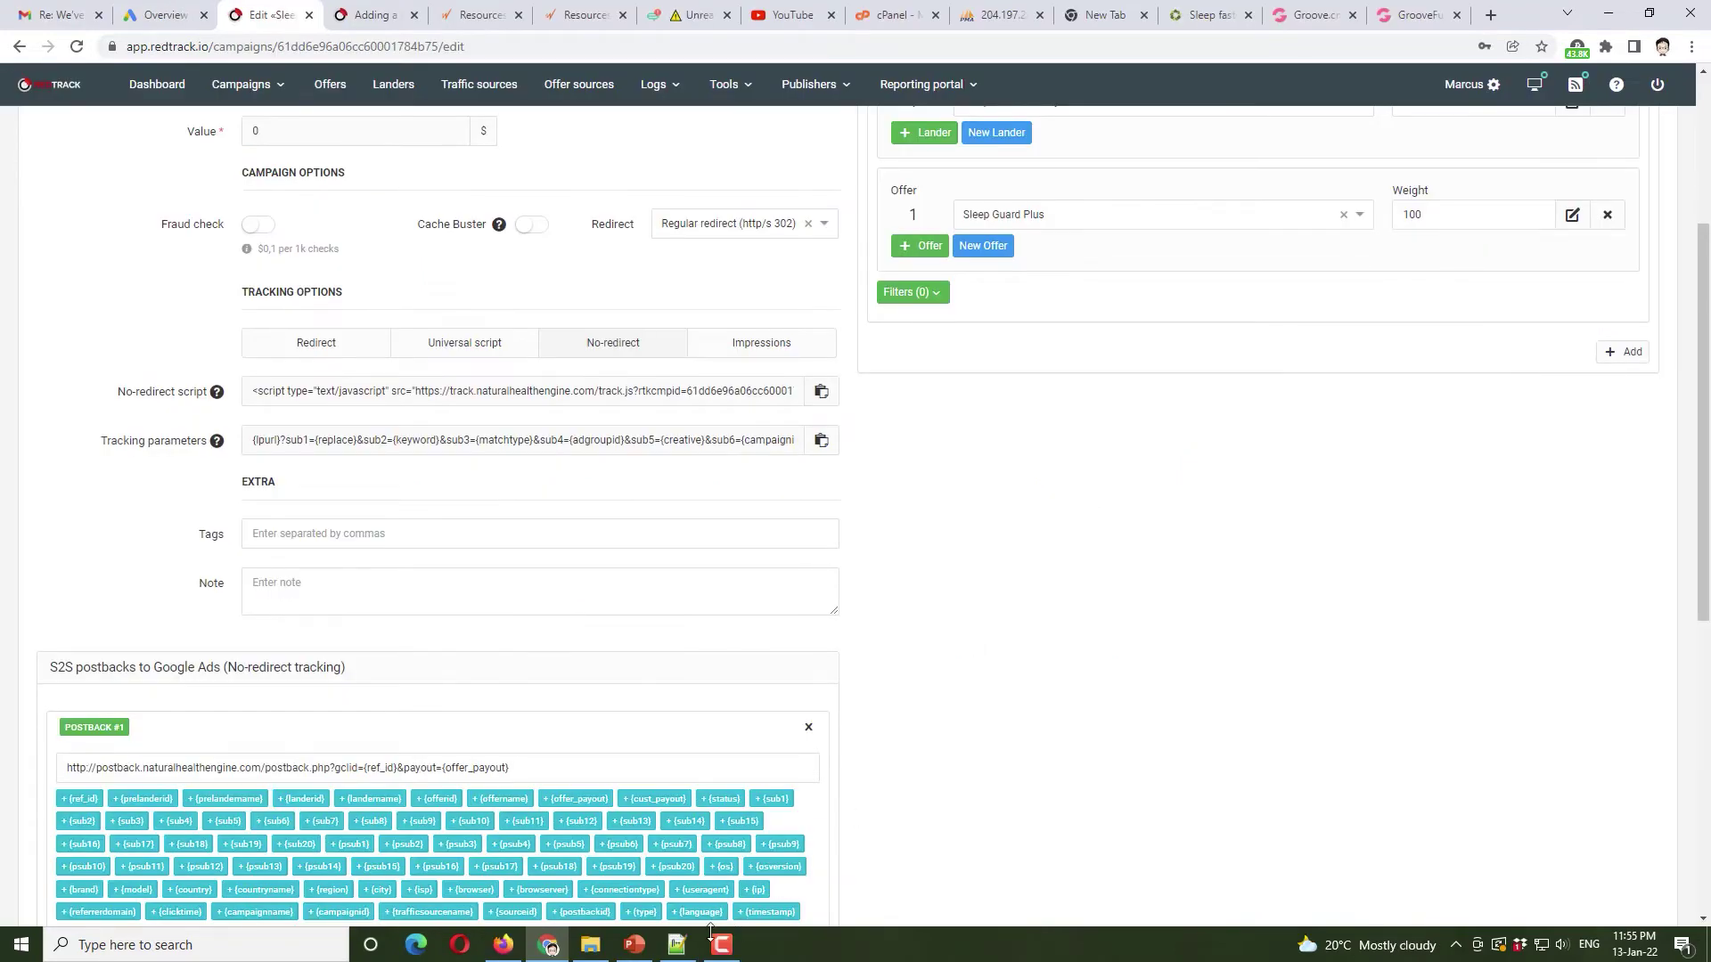
- Switch to PowerPoint to review the diagram of clickid and postback flow between MaxWeb and RedTrack
click(634, 943)
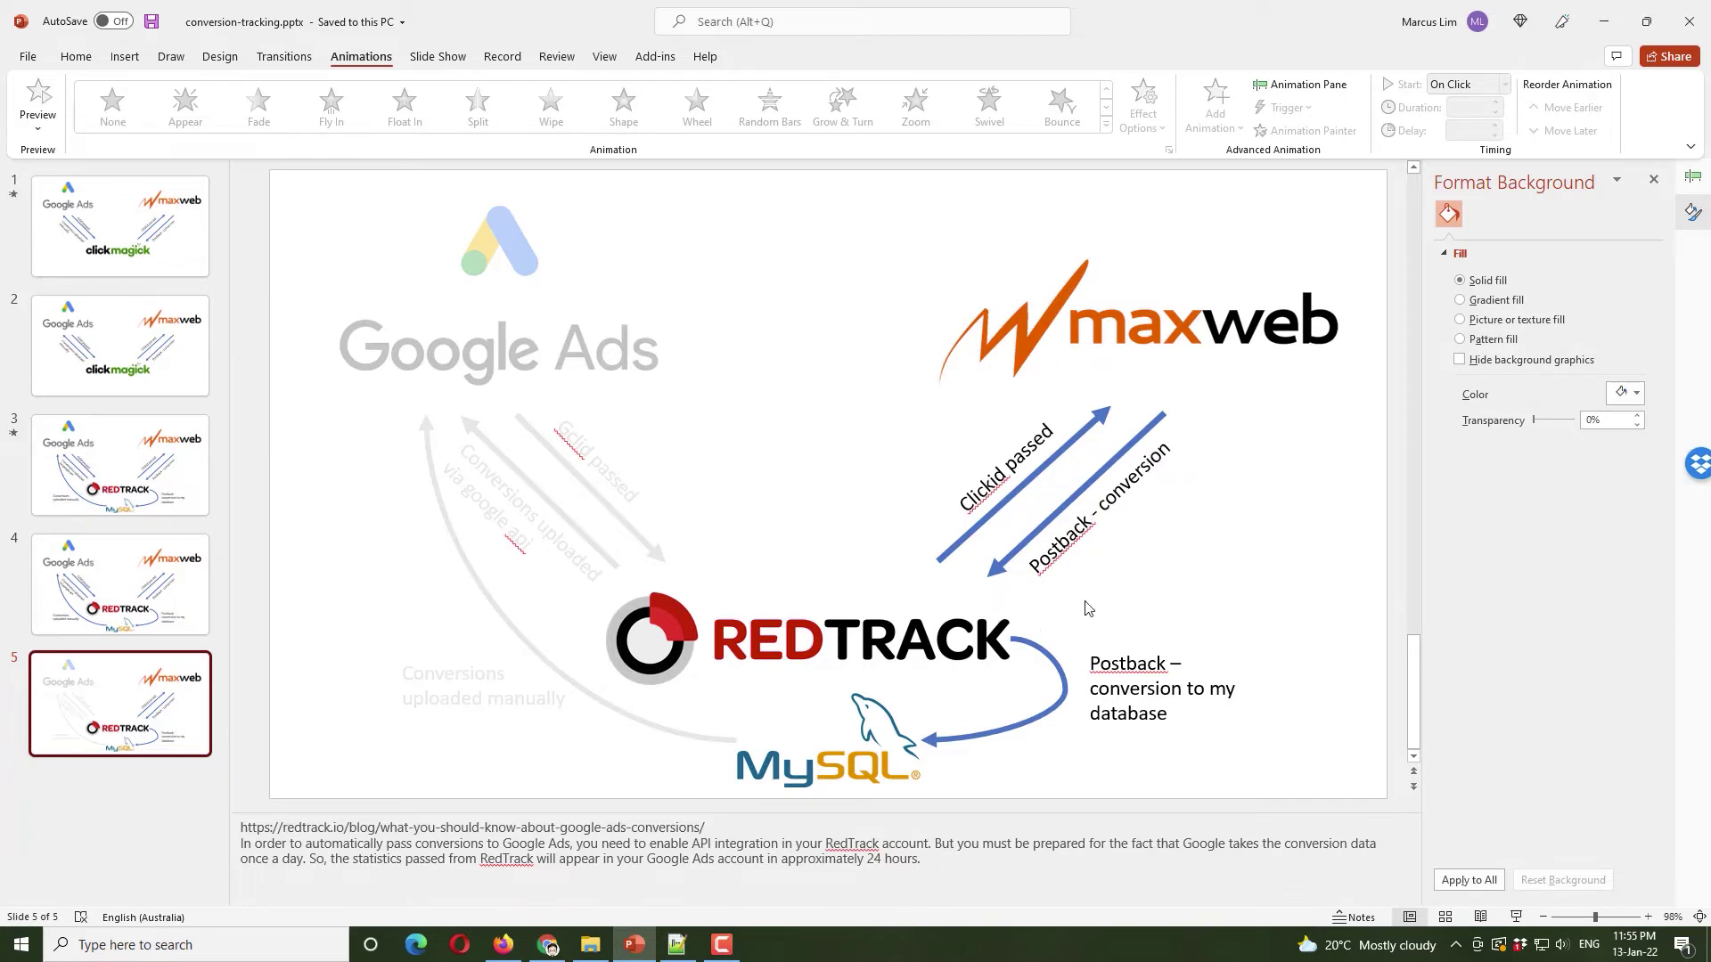
click(1601, 22)
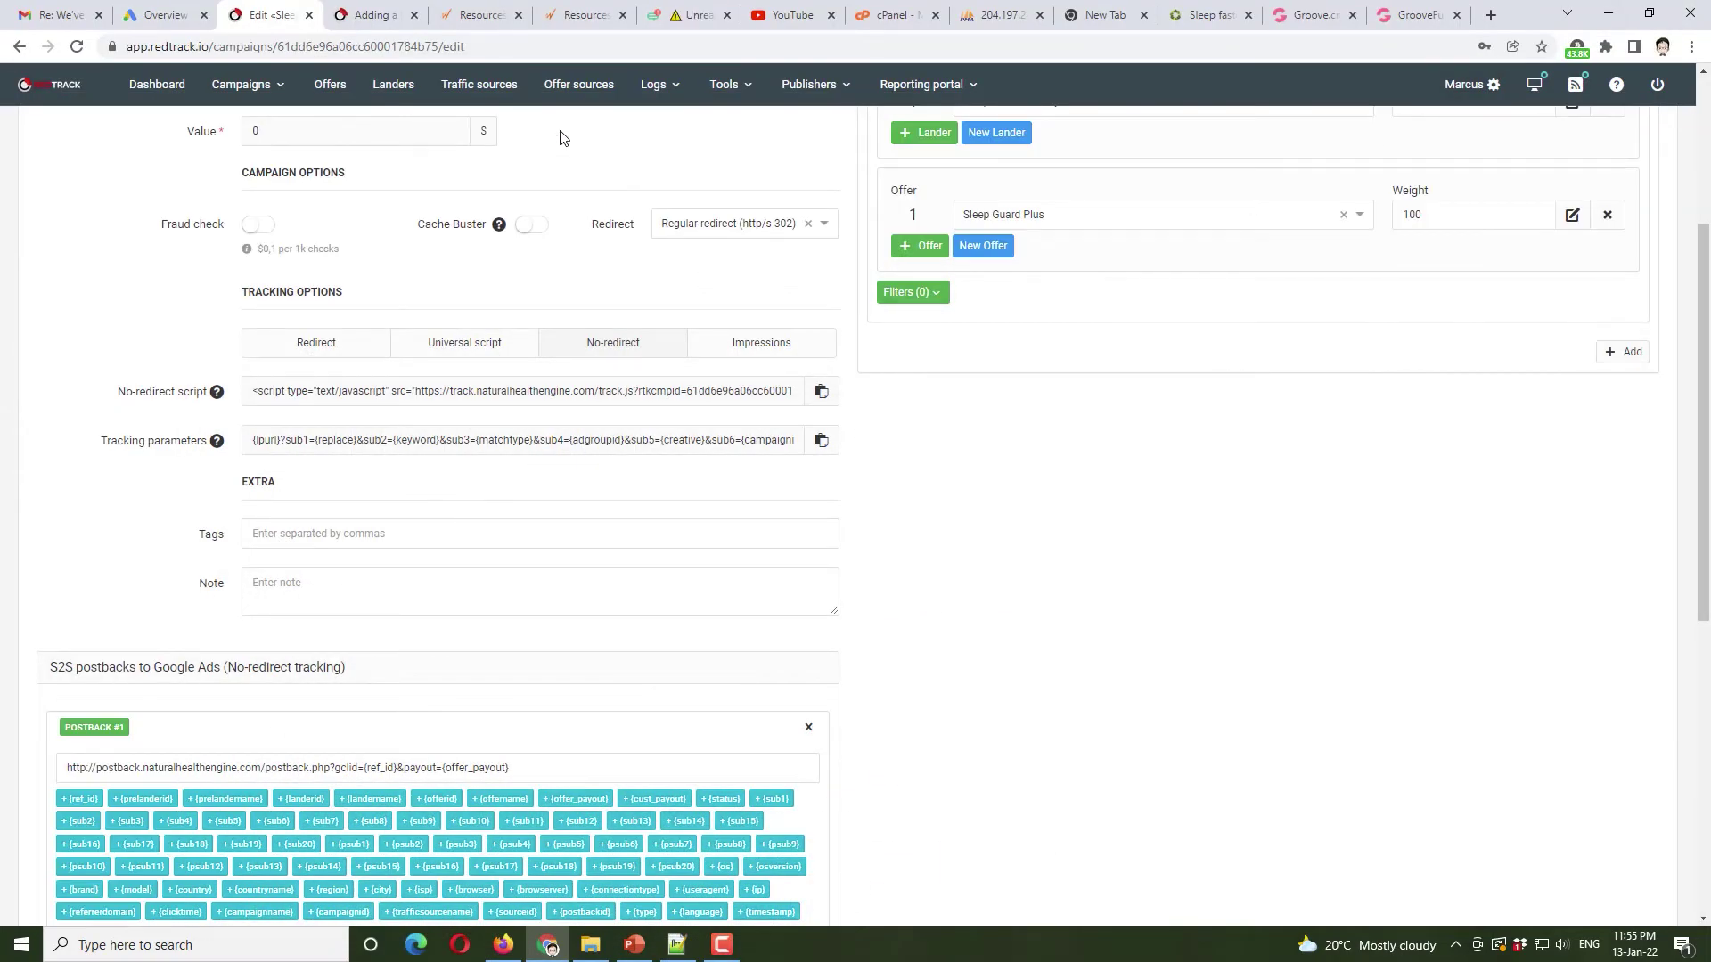
- Open the MaxWeb offer source in RedTrack for editing and copy its postback URL
click(577, 85)
click(797, 203)
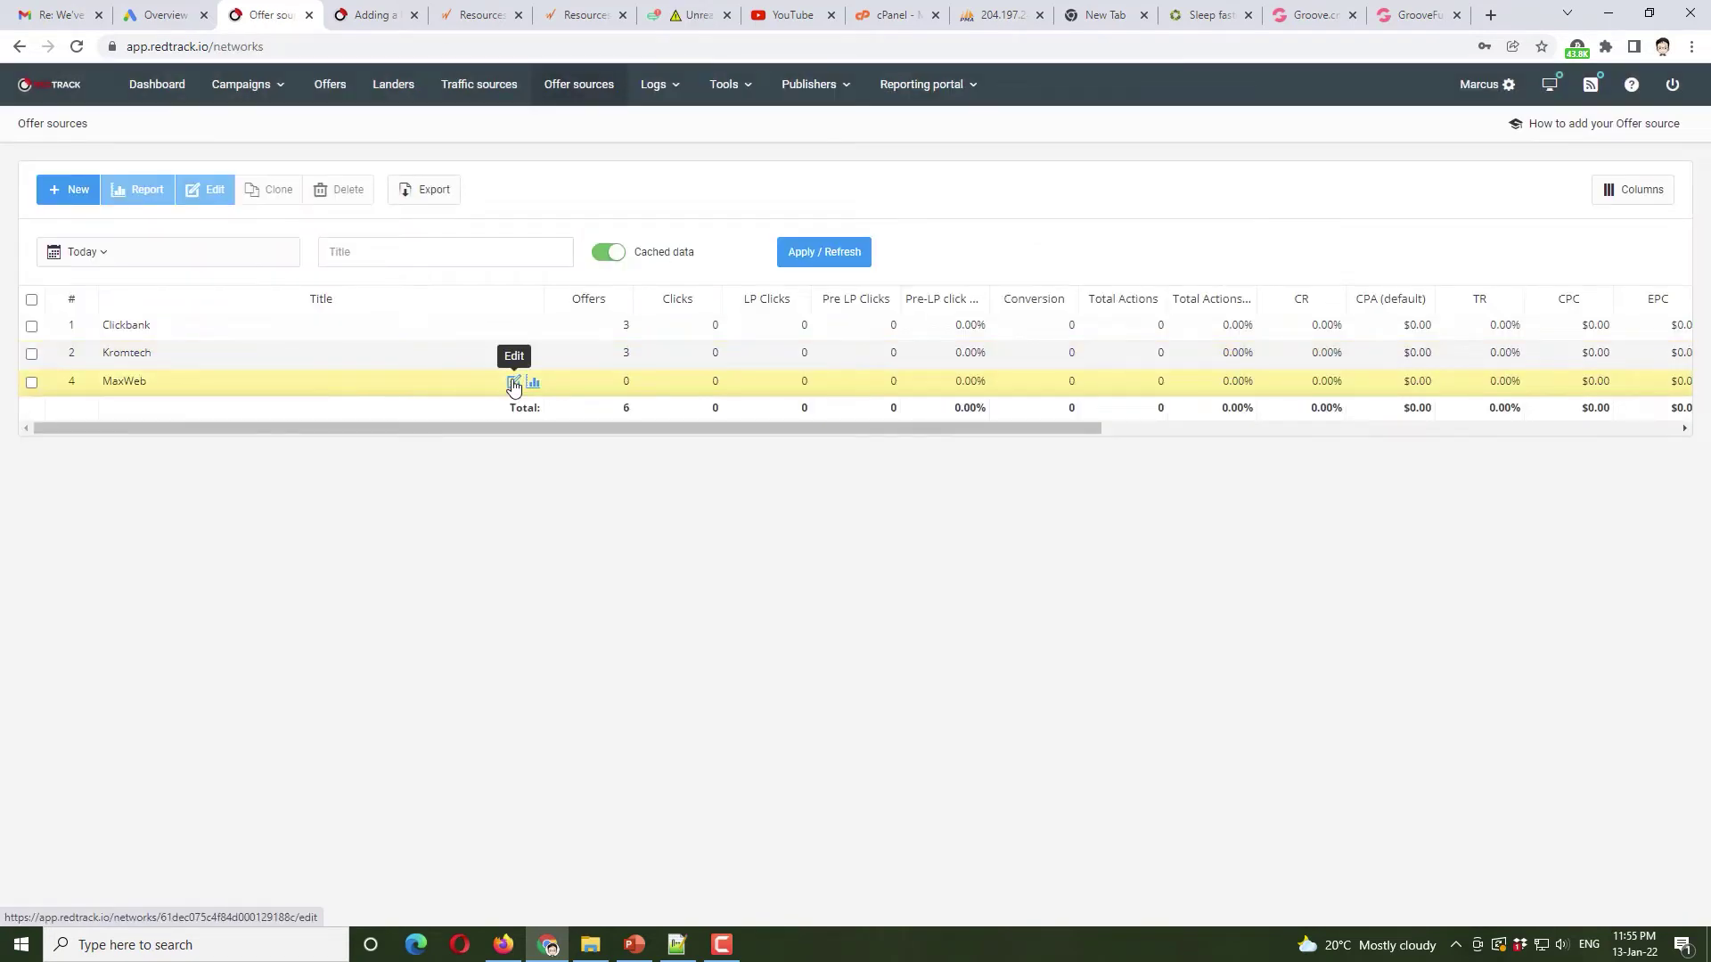
click(514, 380)
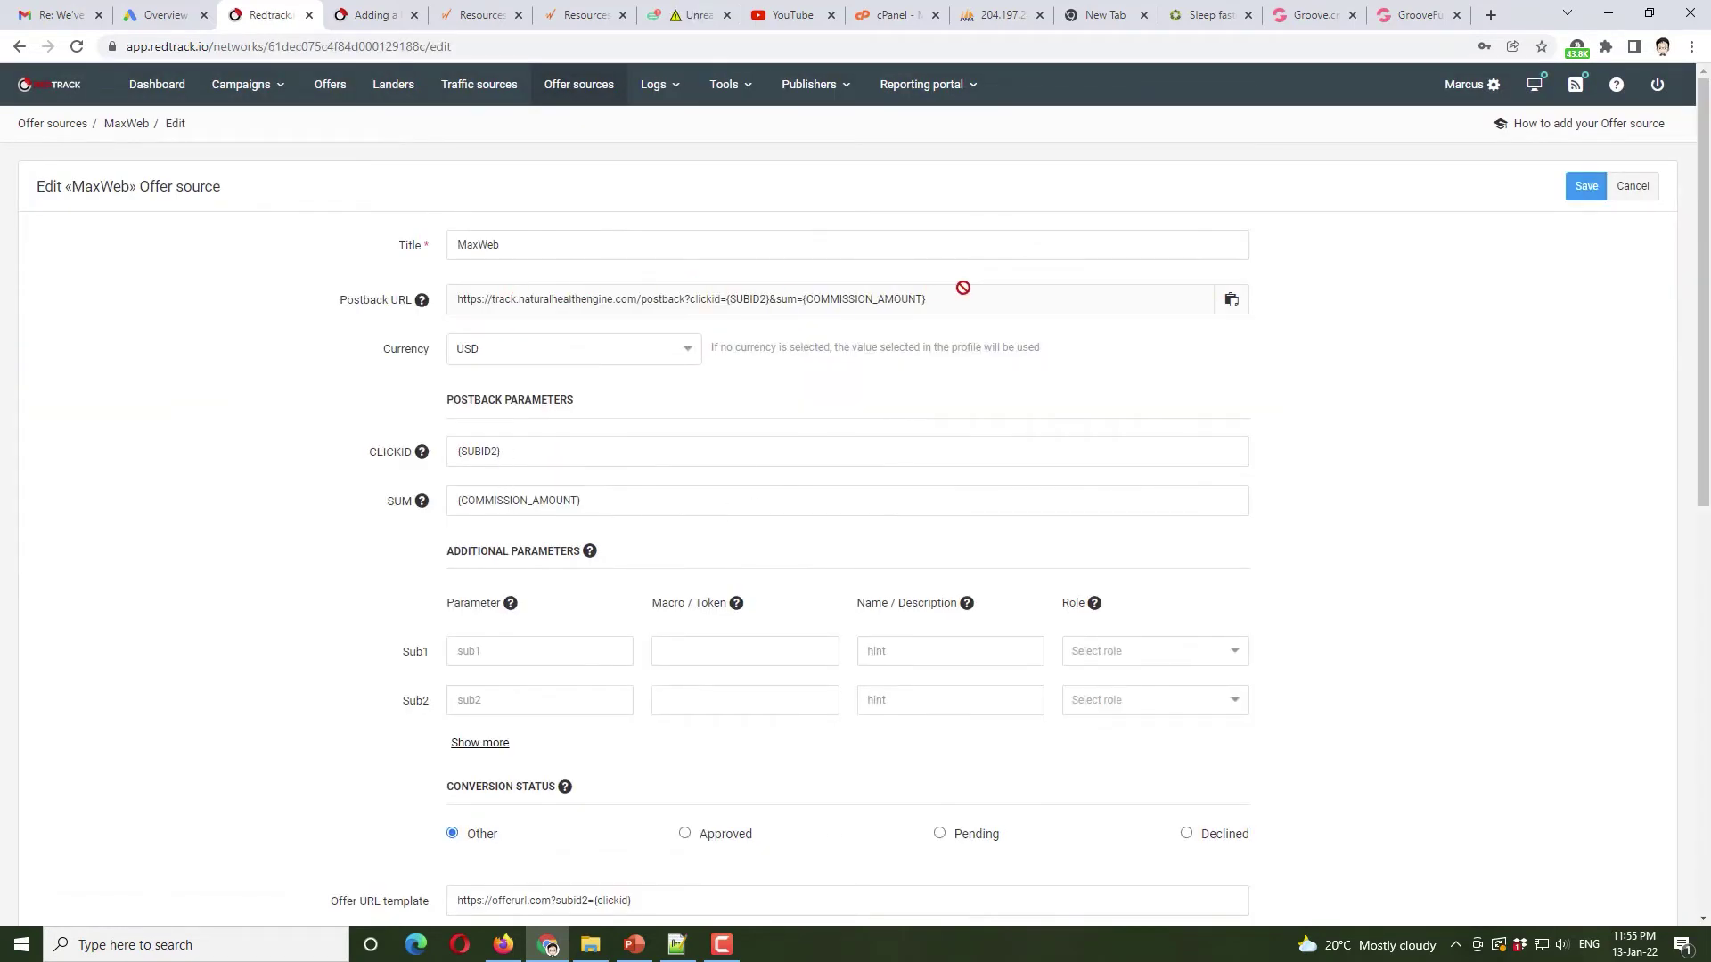
click(1229, 302)
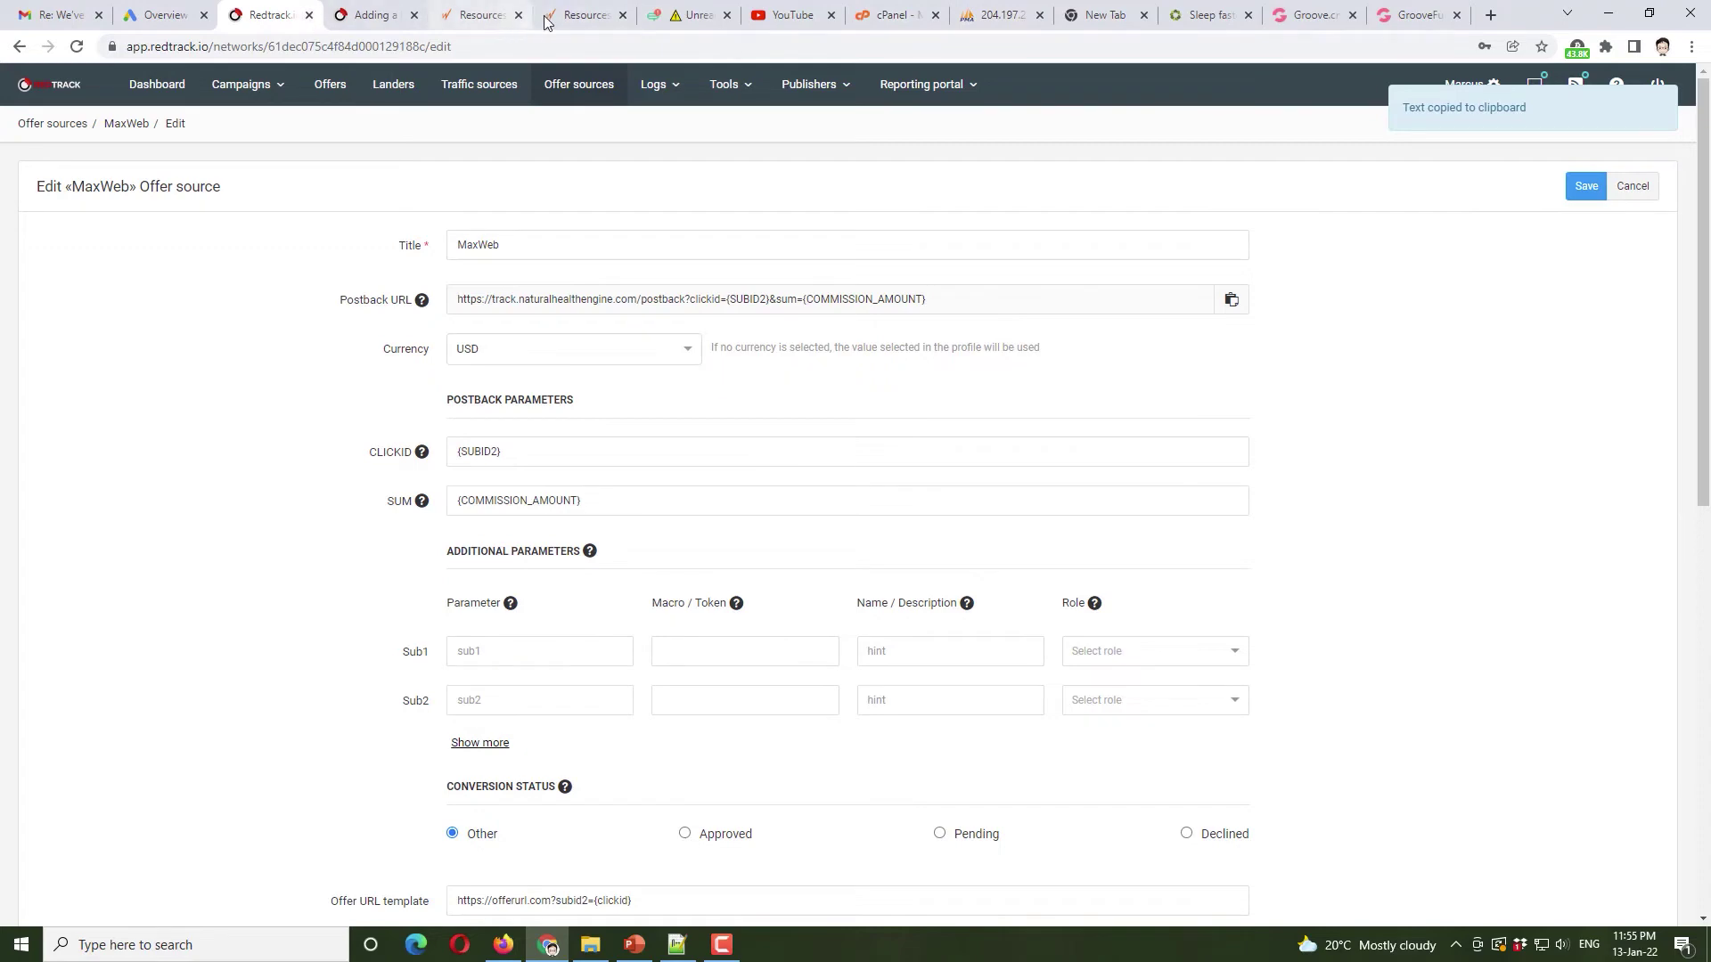
- Switch to the MaxWeb back office for Sleep Guard Plus and open the account's postback pixels list
click(584, 15)
click(489, 15)
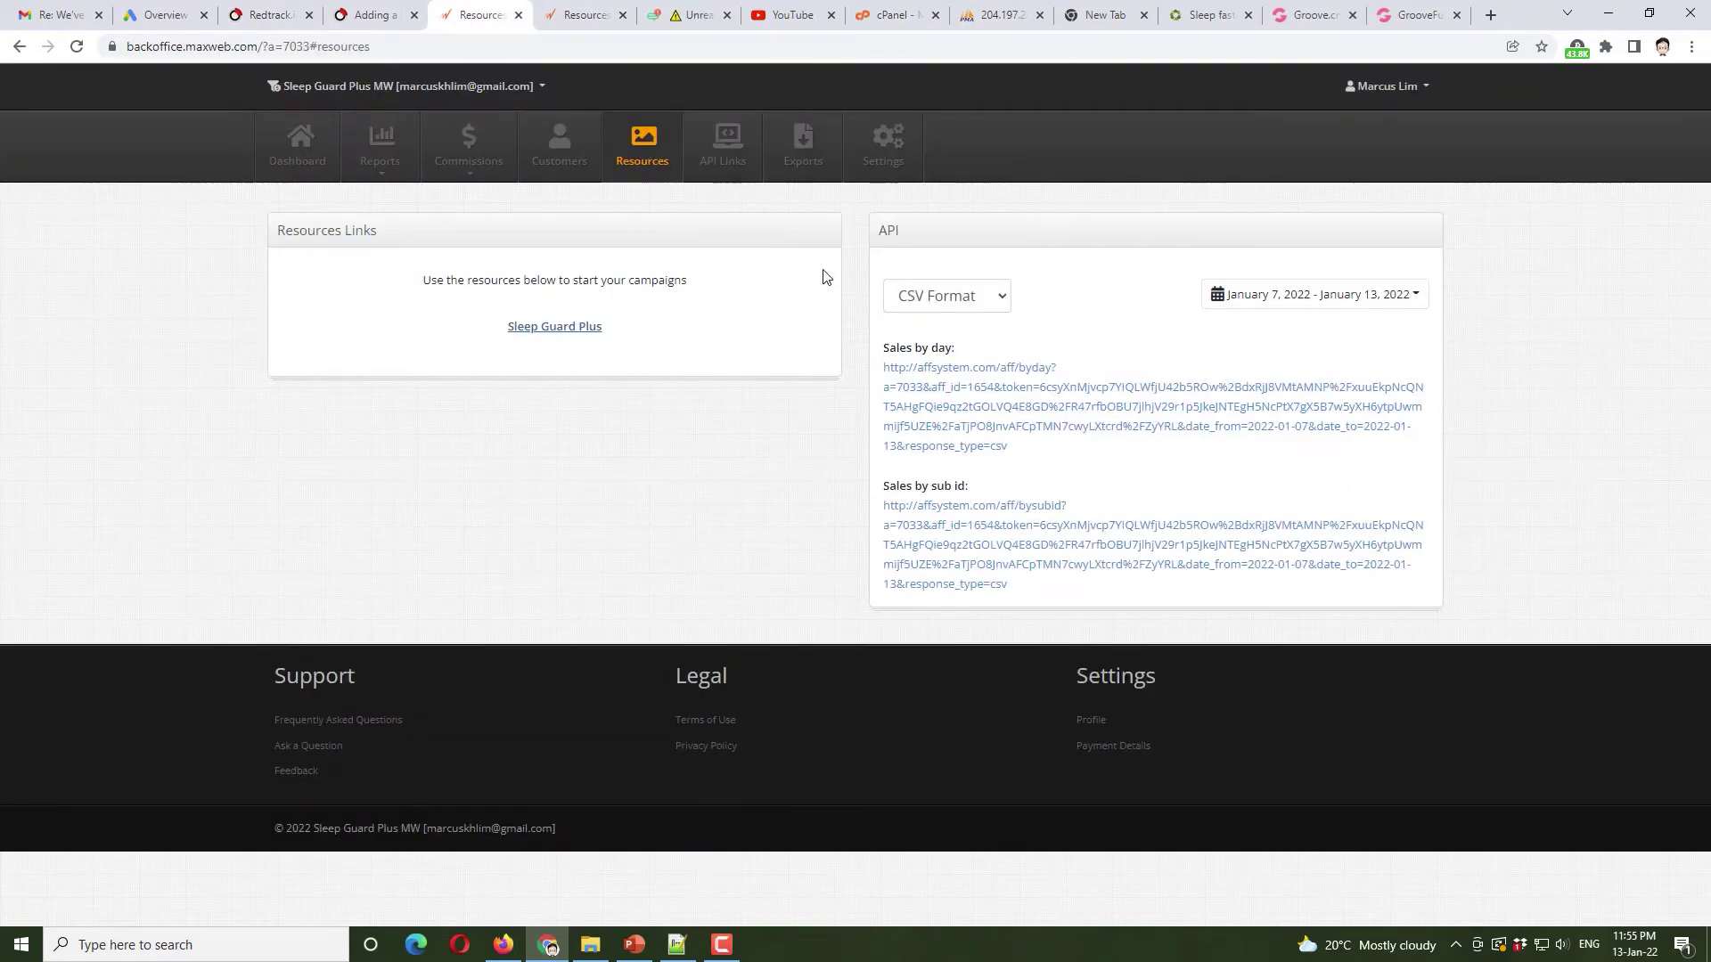
click(880, 164)
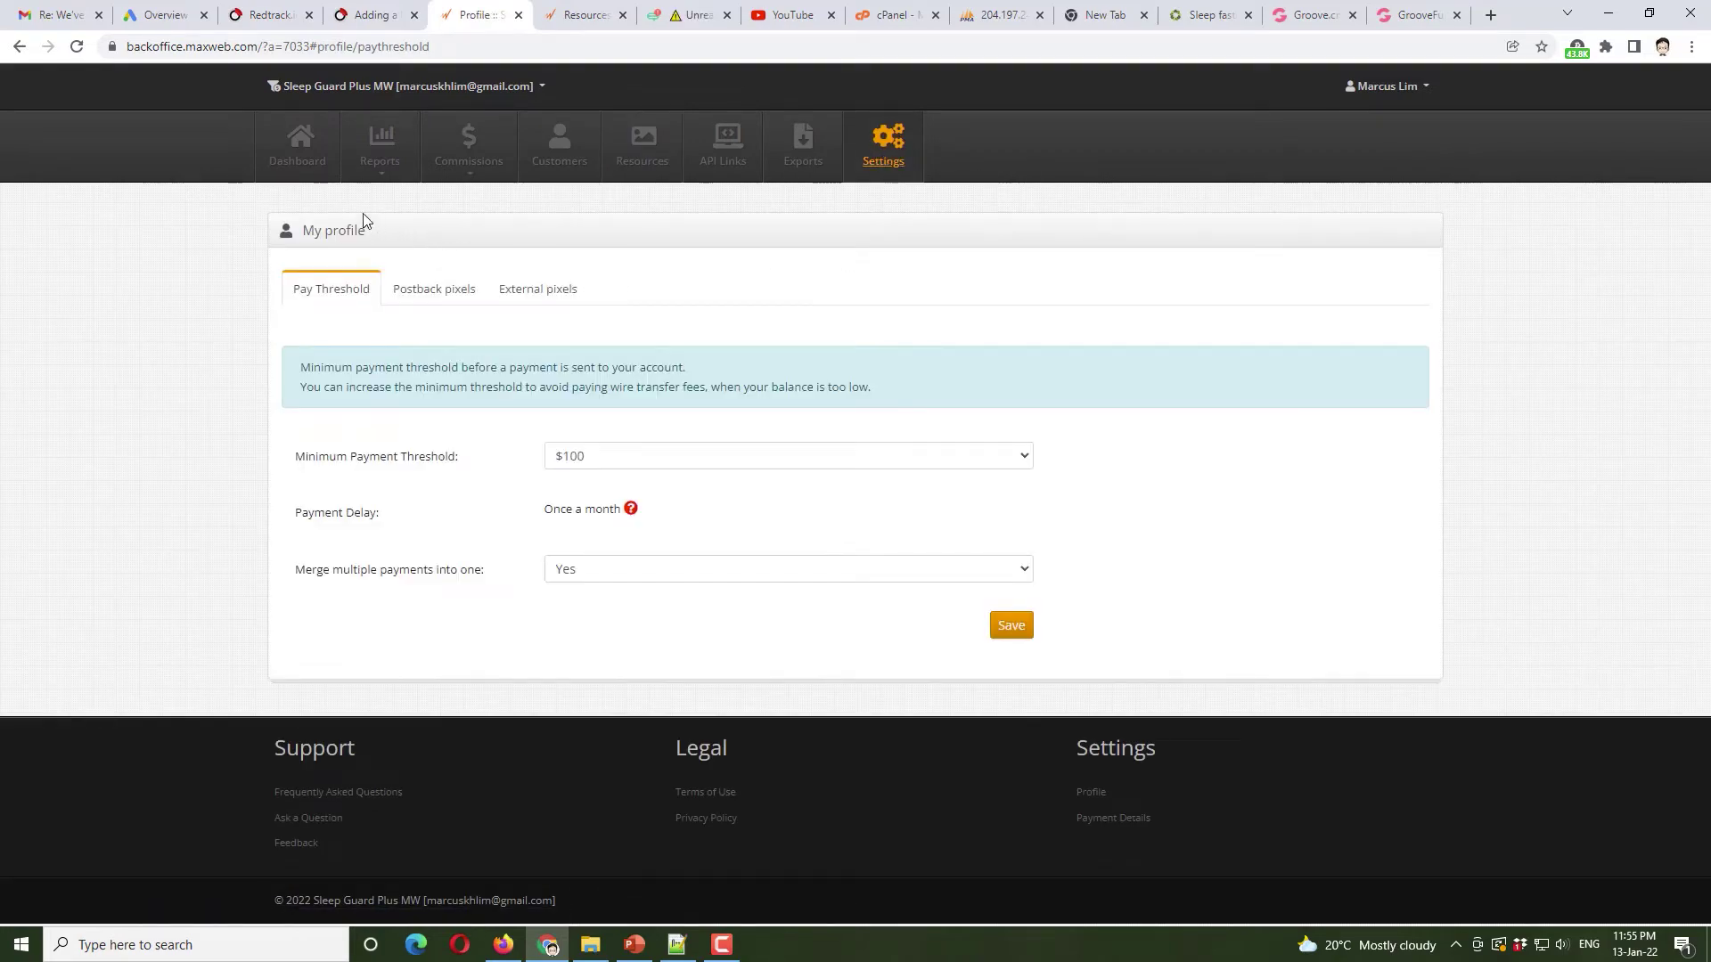
click(309, 134)
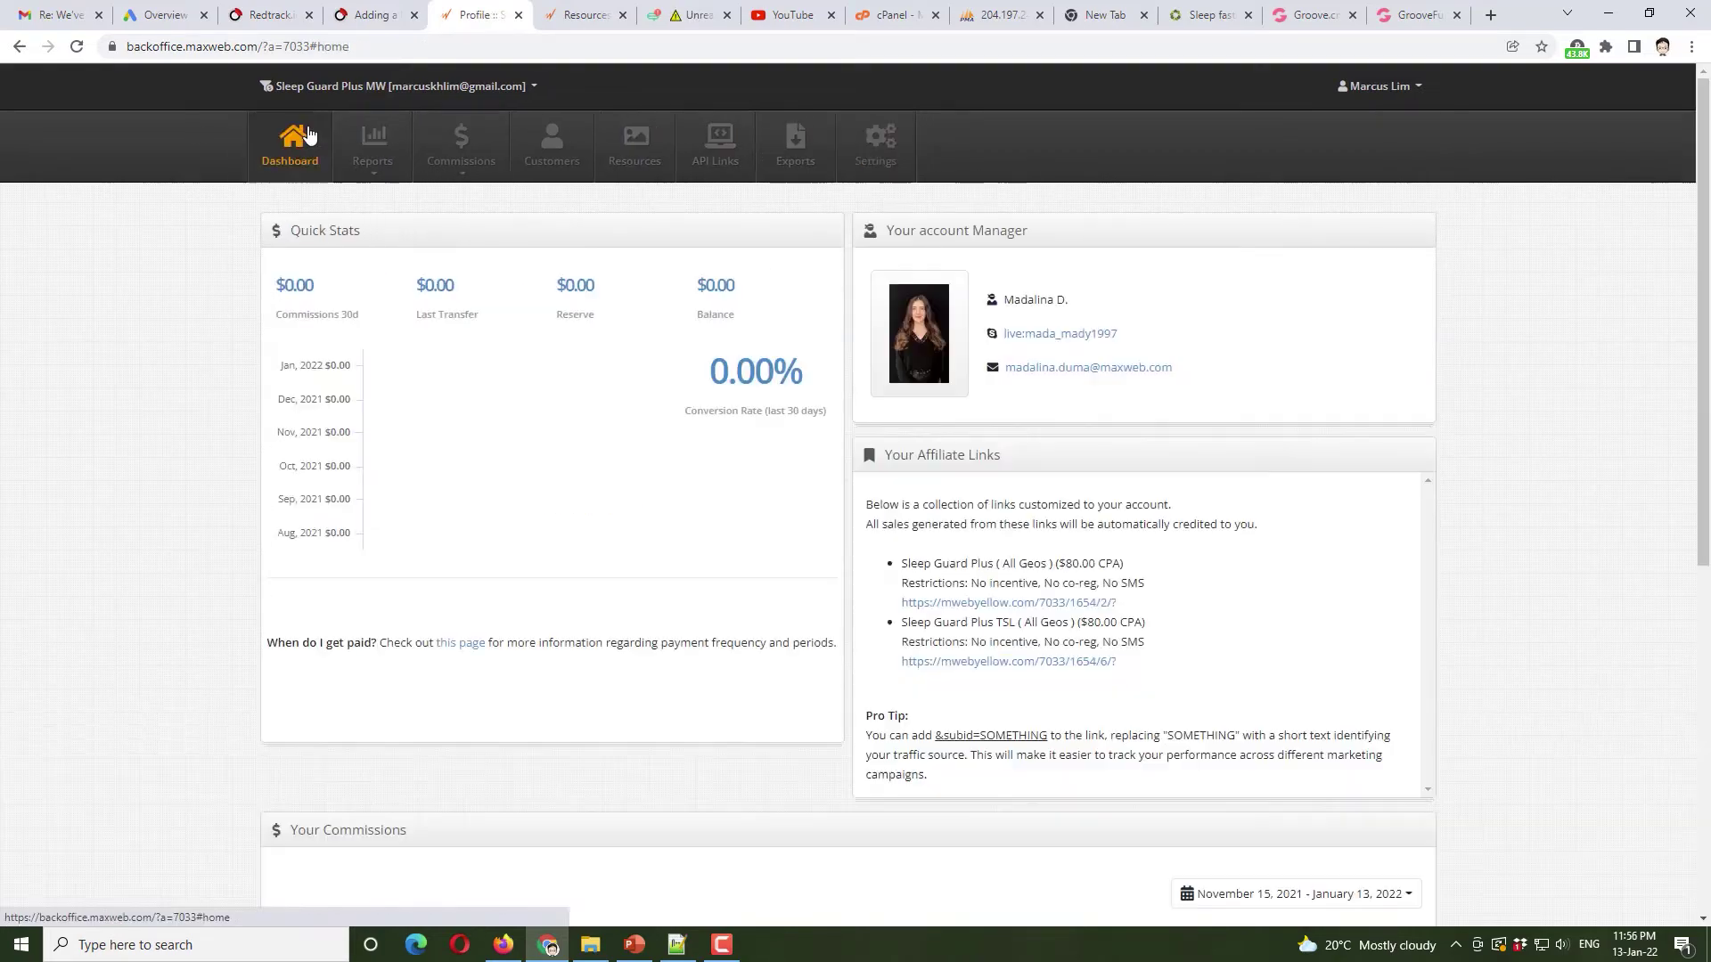
click(1406, 96)
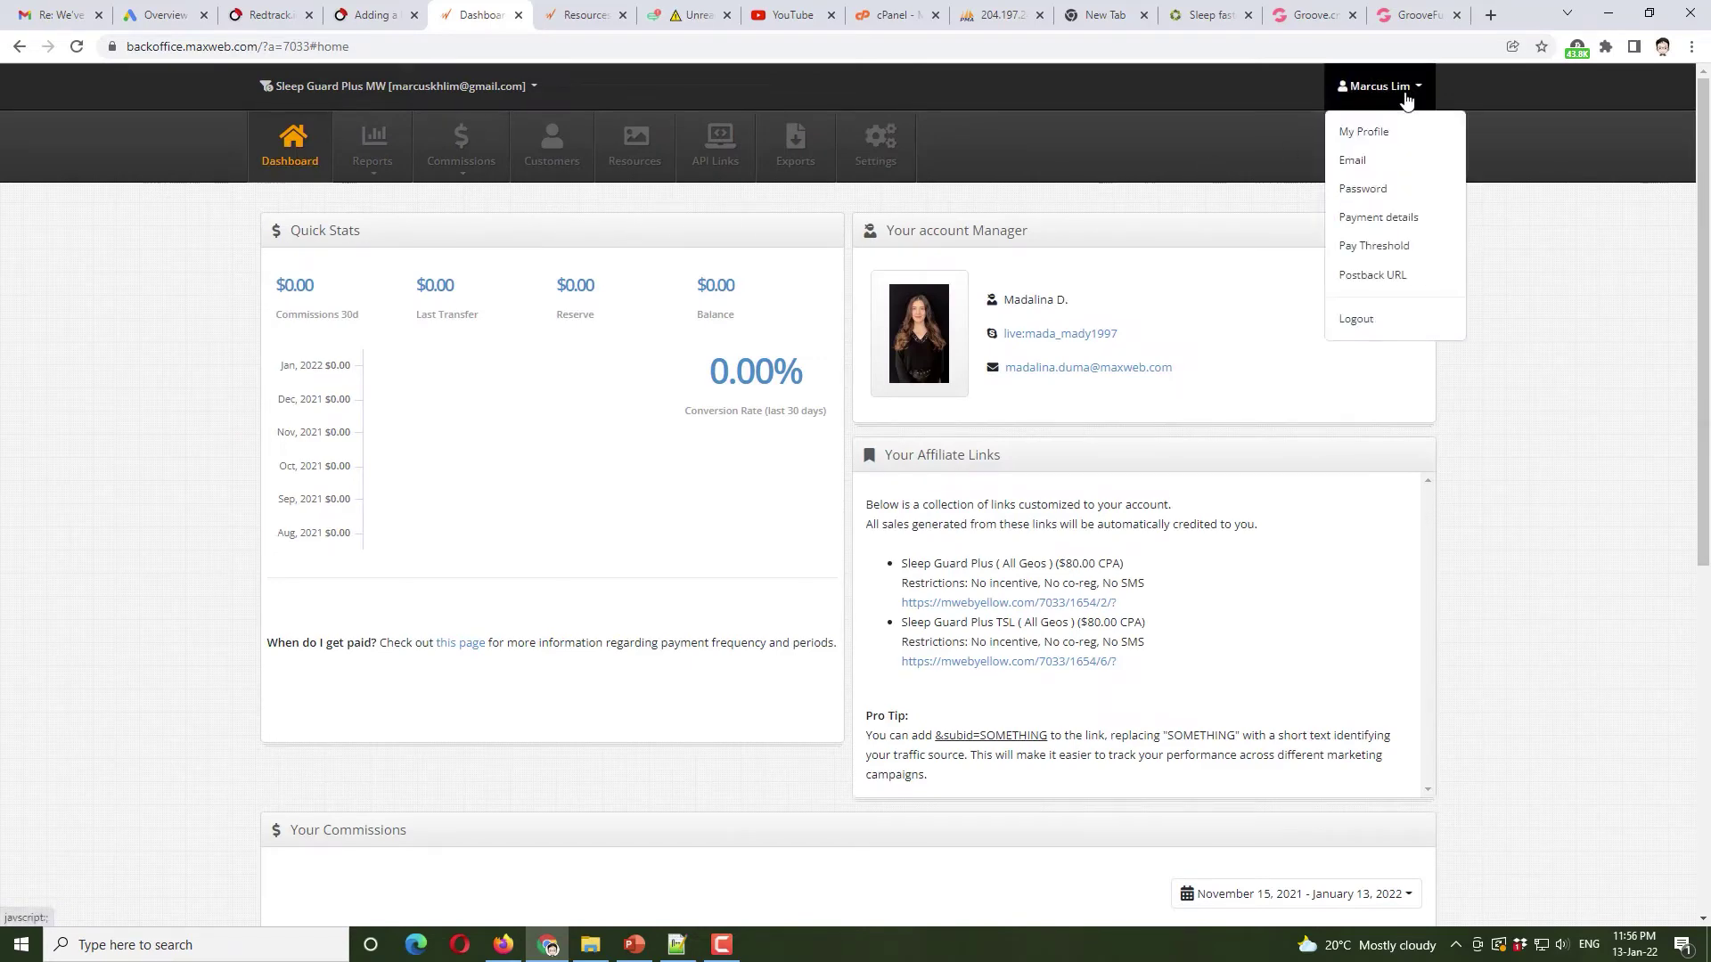
click(1372, 274)
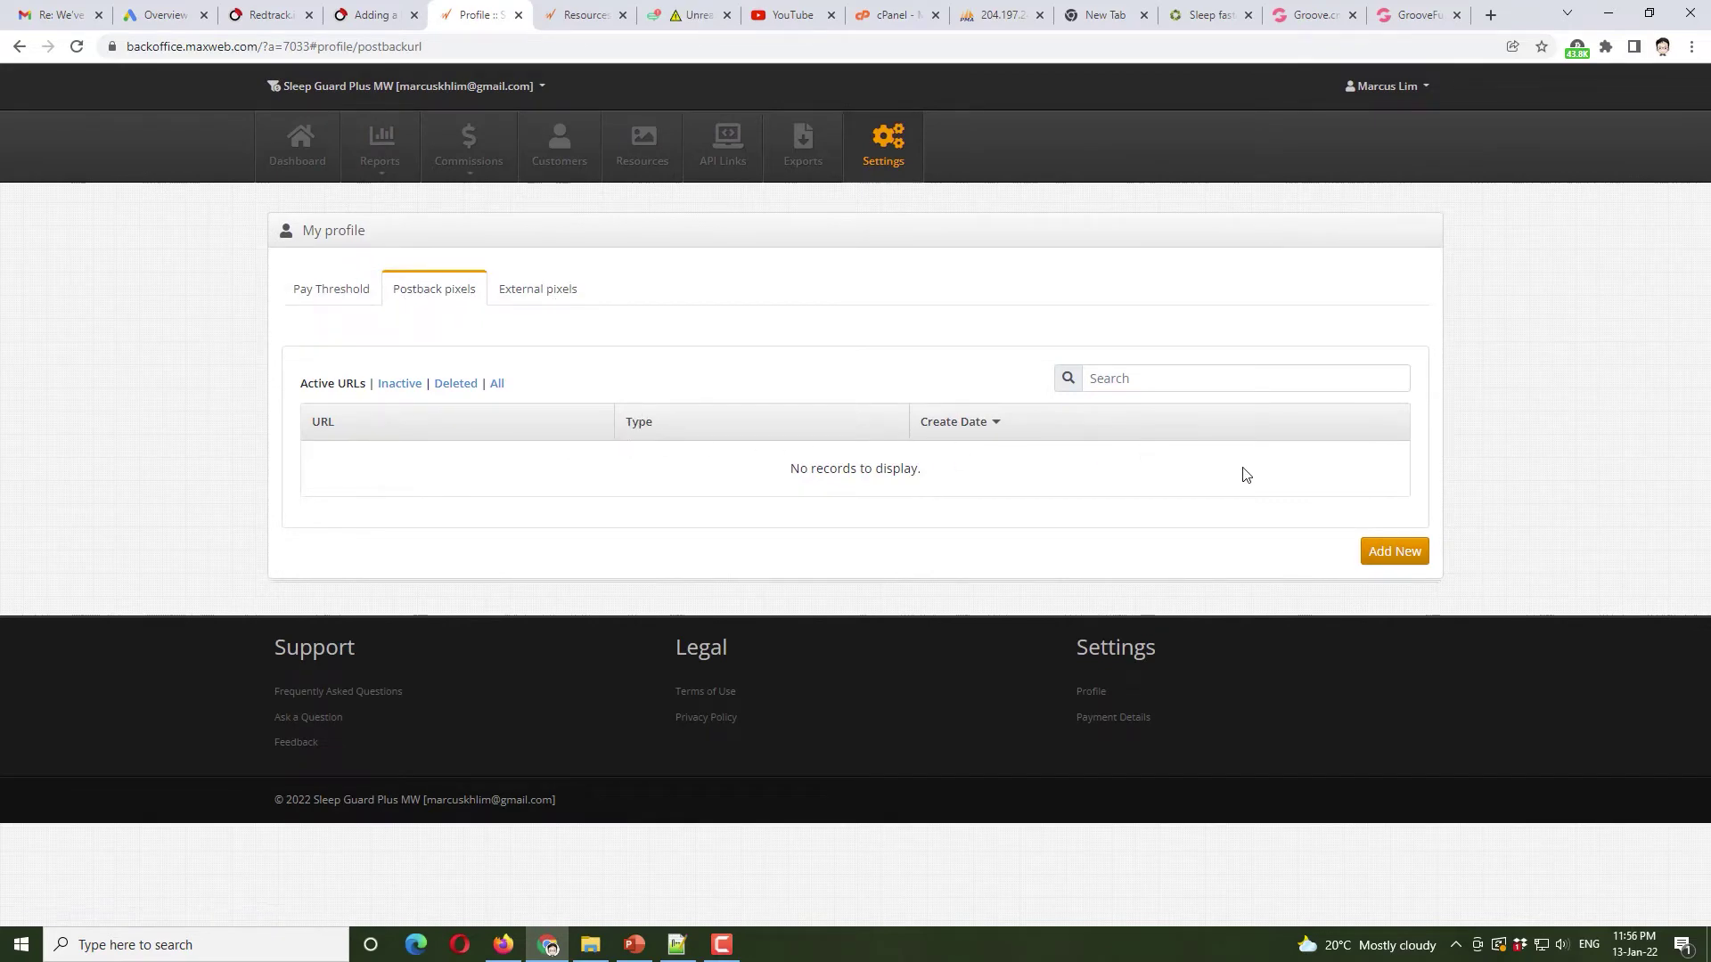
click(1394, 552)
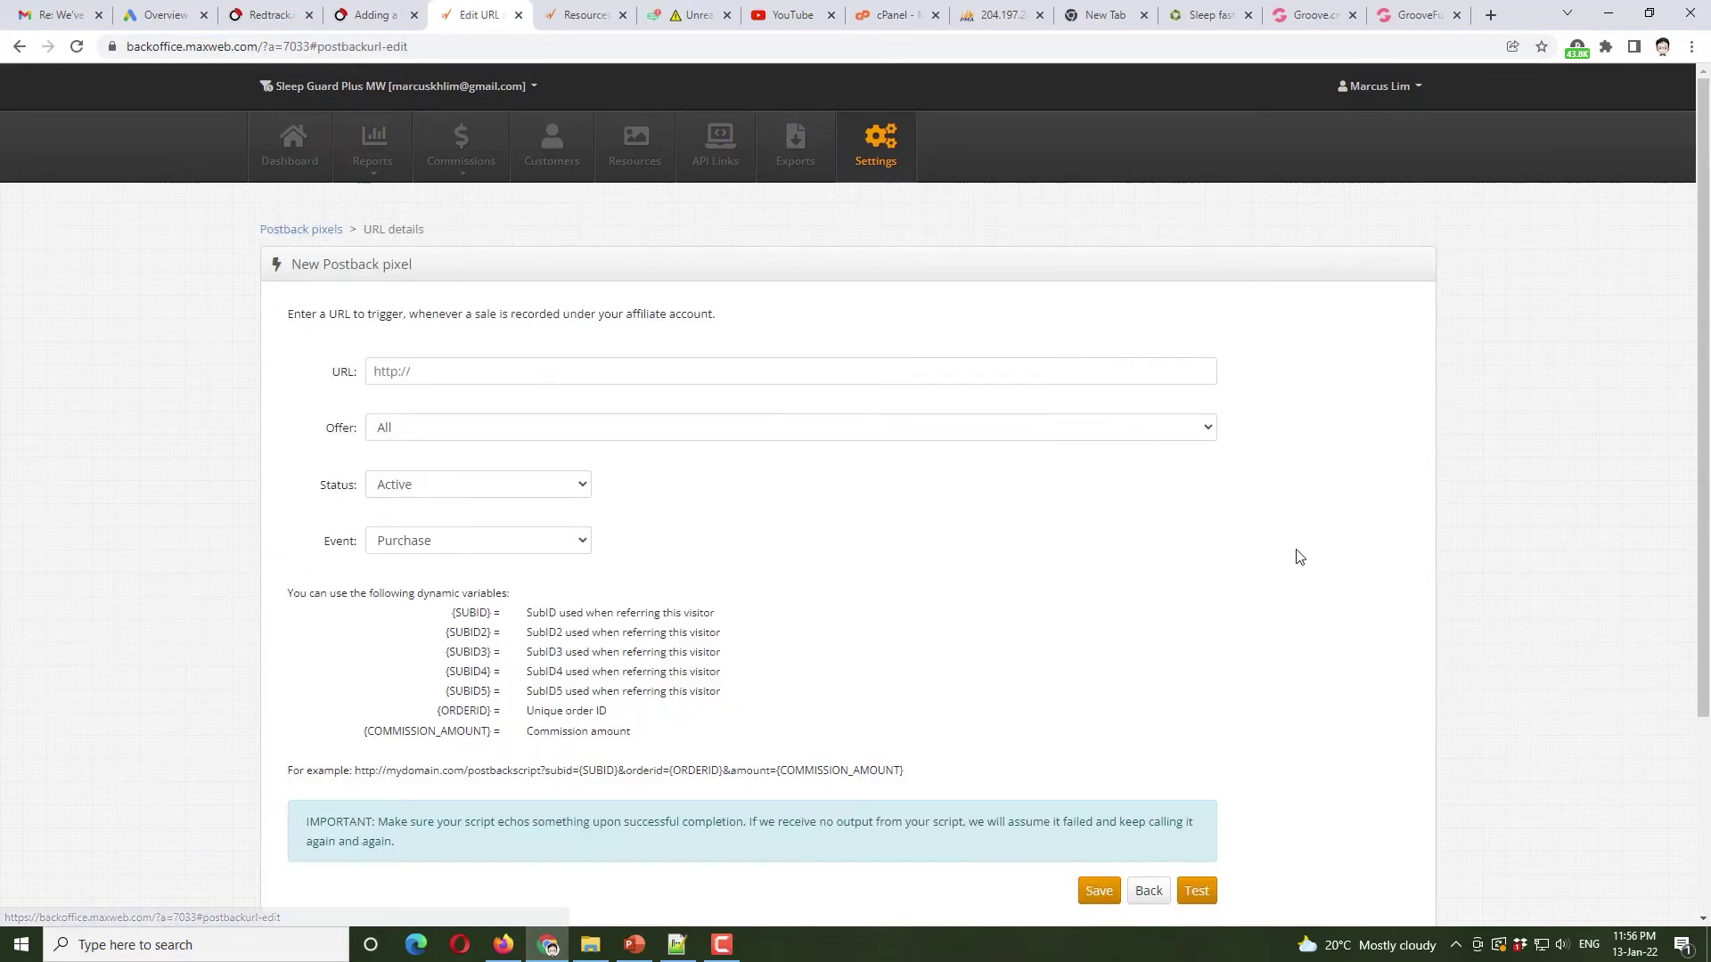
click(454, 369)
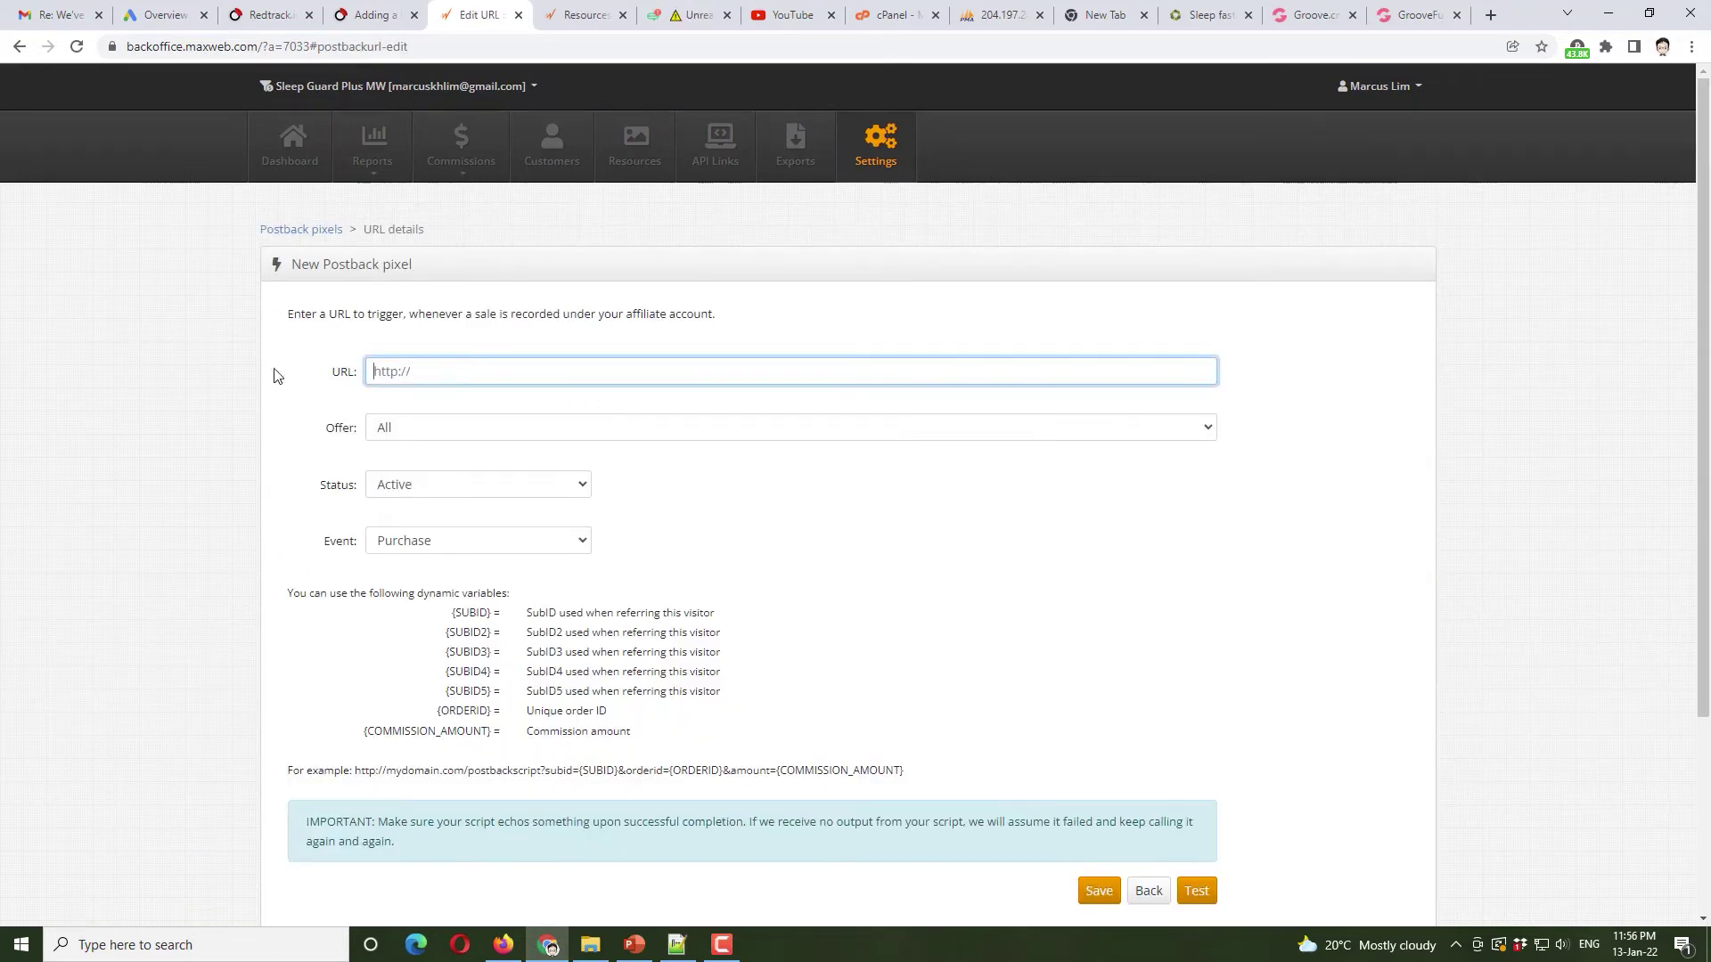
key(ctrl+v)
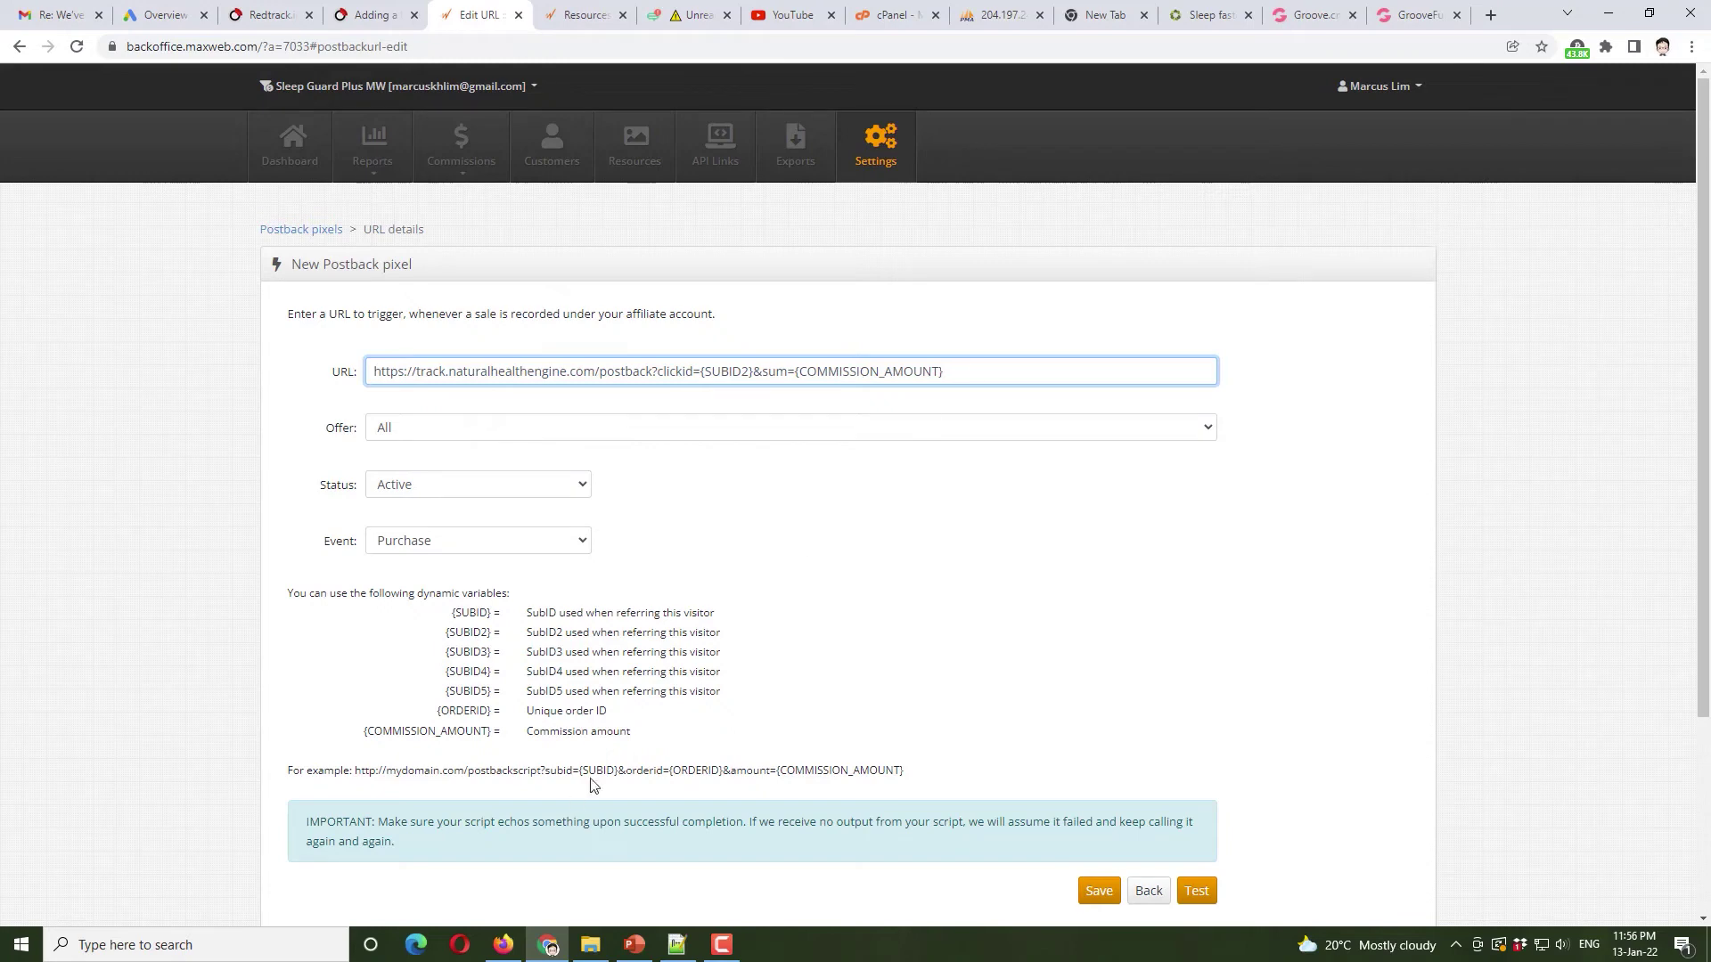
scroll(887, 722, down, 2)
click(1097, 712)
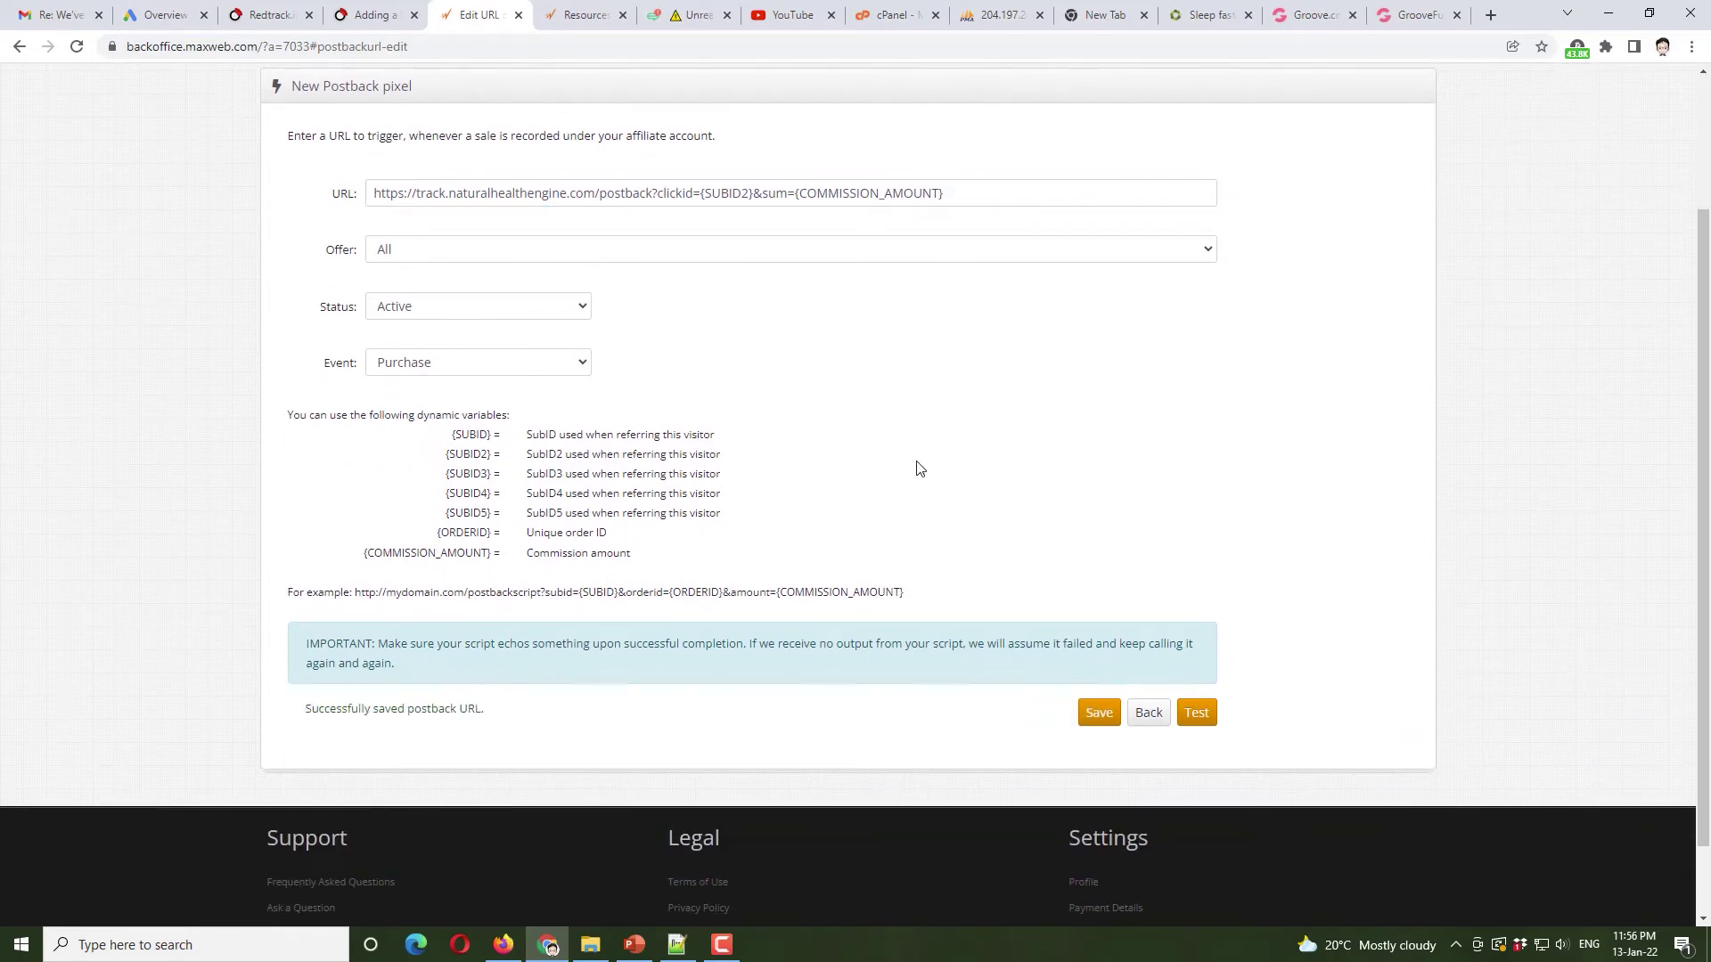
scroll(1173, 619, up, 2)
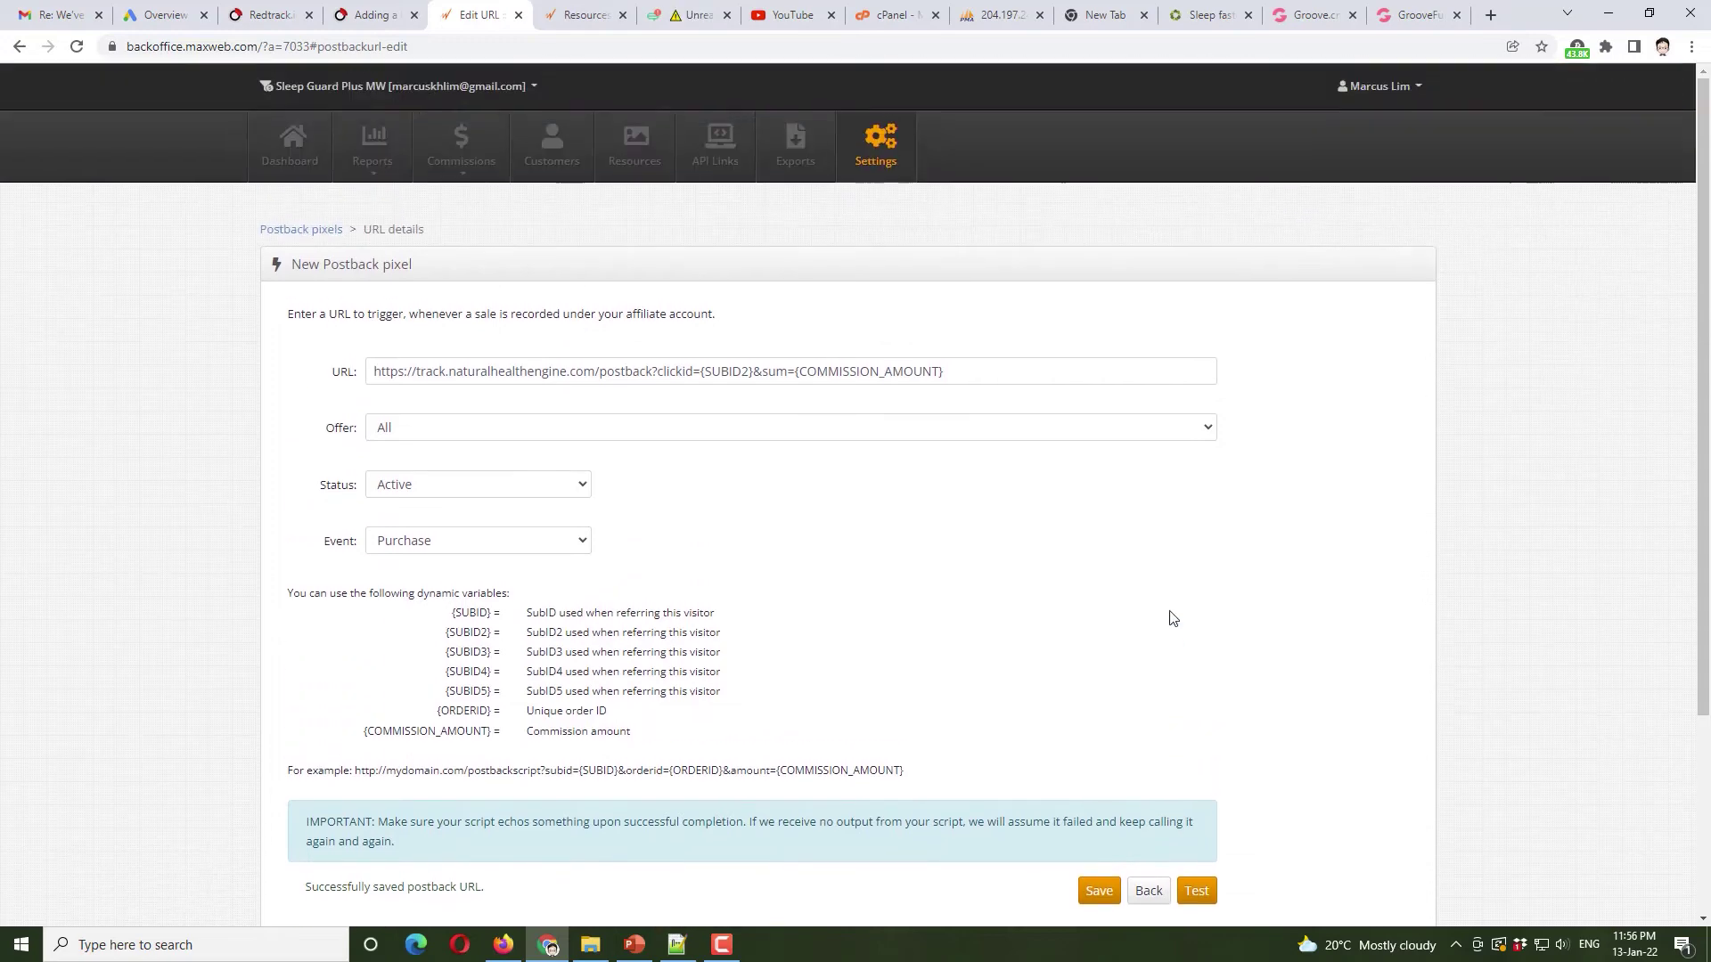
- Return to the MaxWeb postback pixels list and switch to PowerPoint to review the MaxWeb and RedTrack flow diagram
click(301, 230)
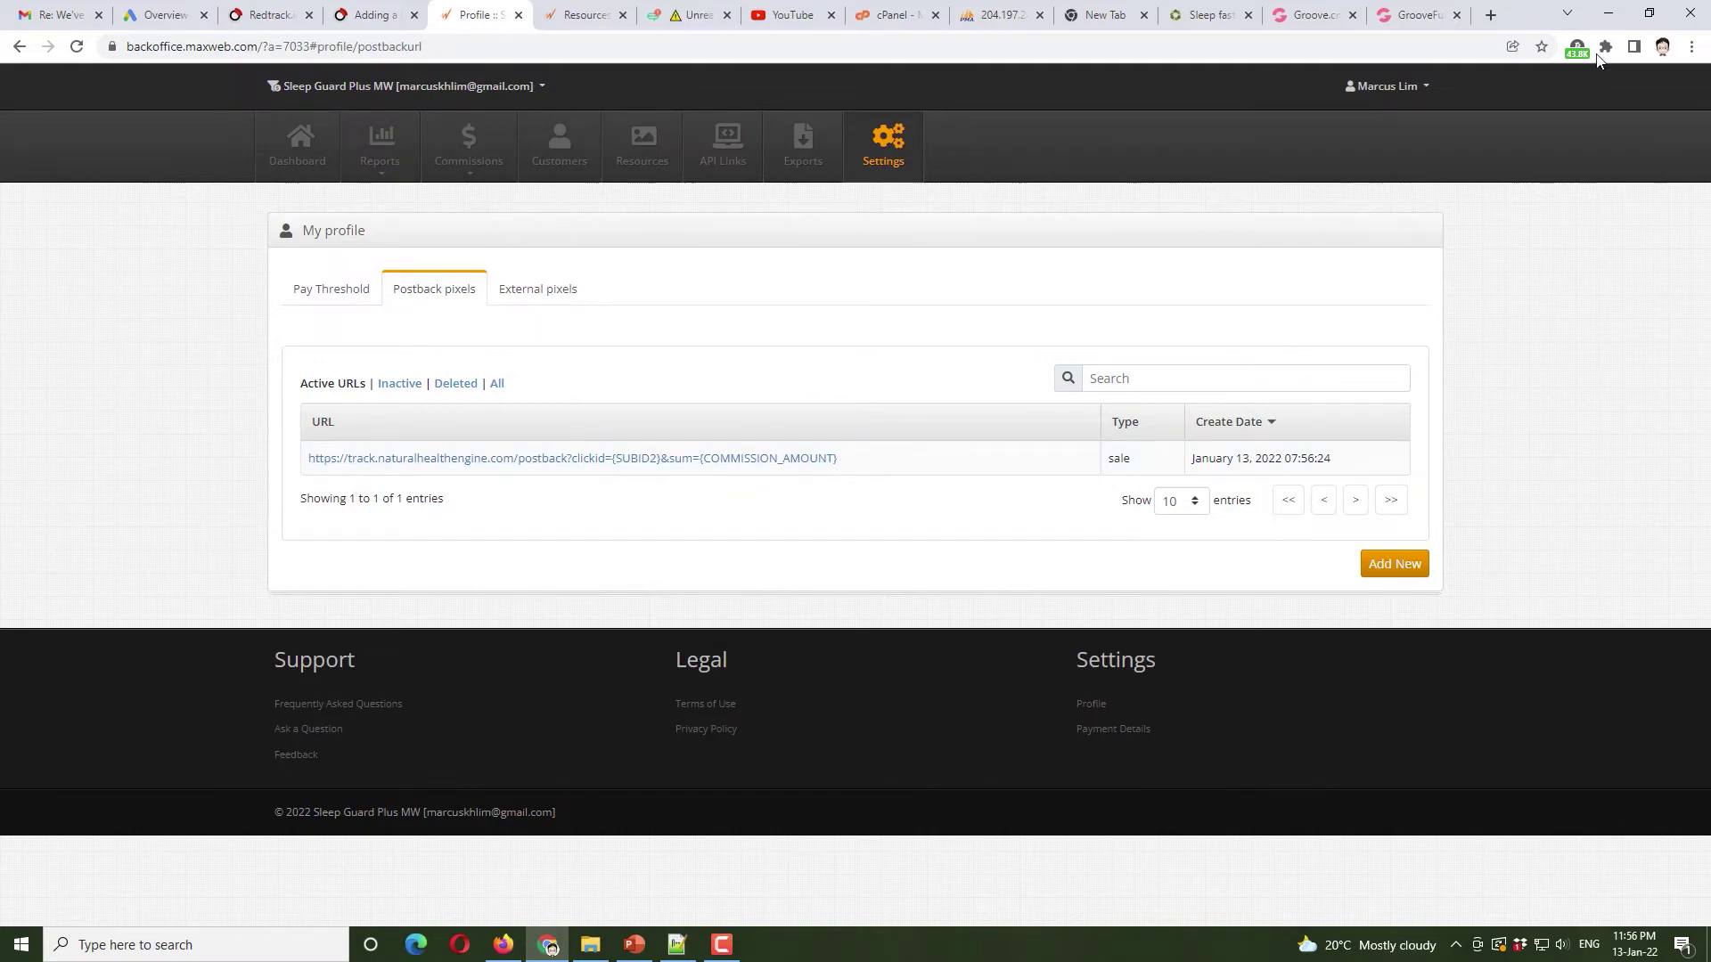
click(1608, 12)
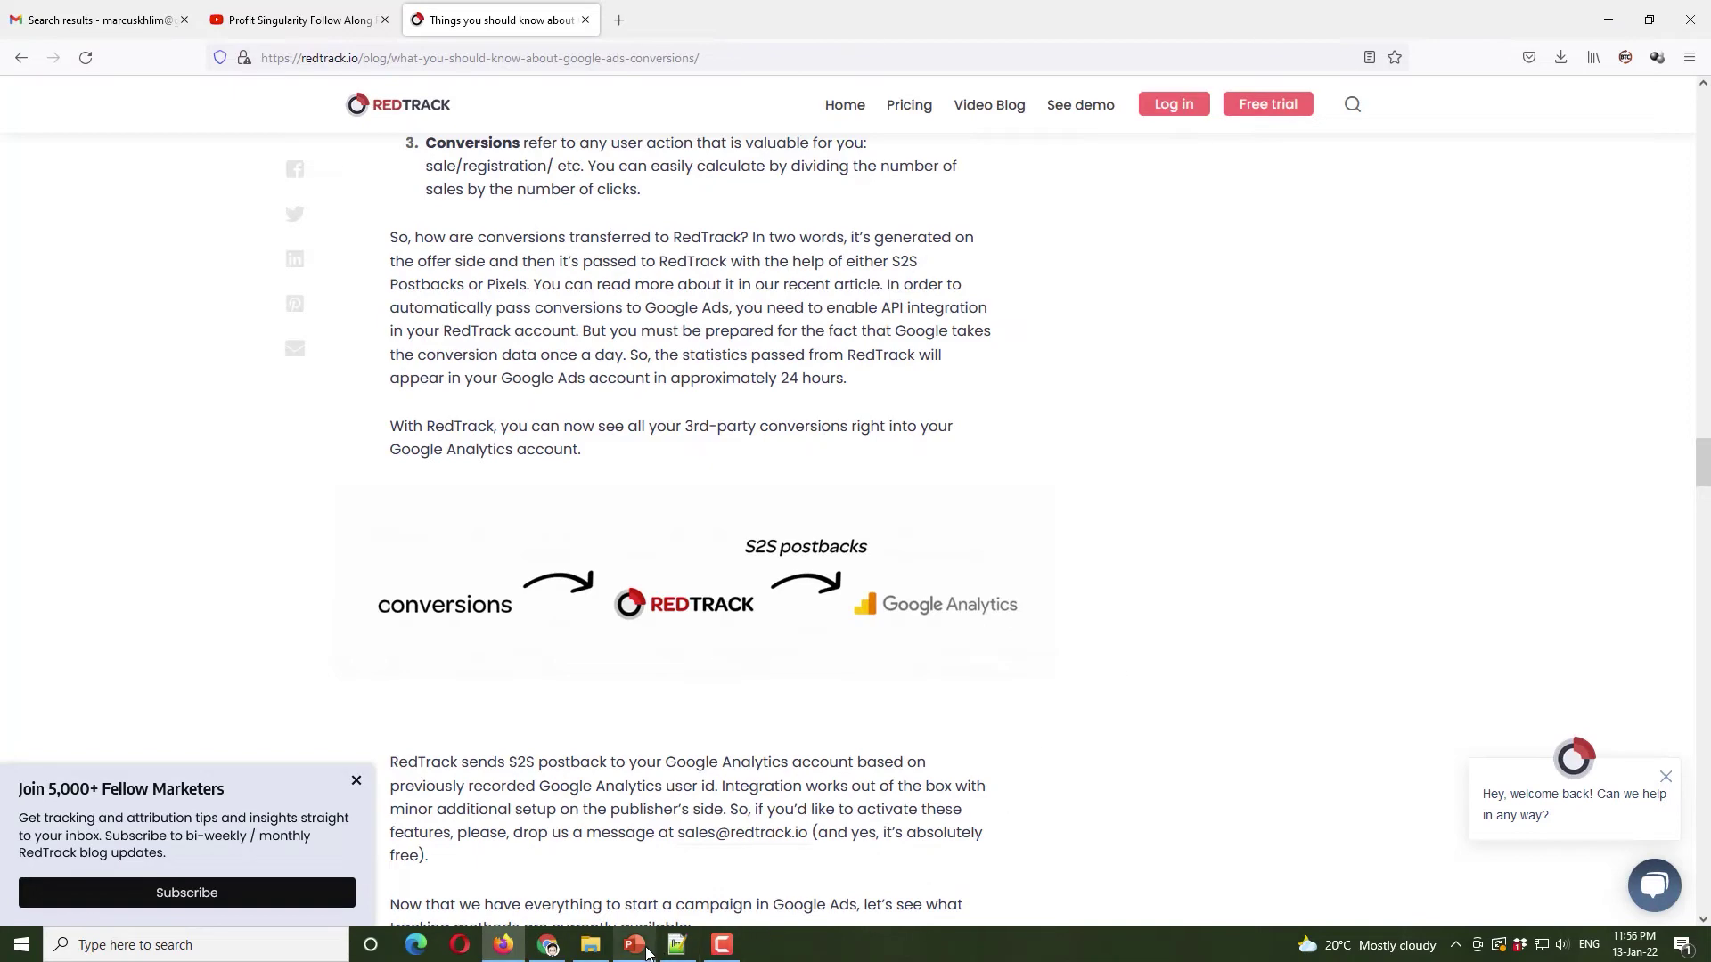
click(634, 947)
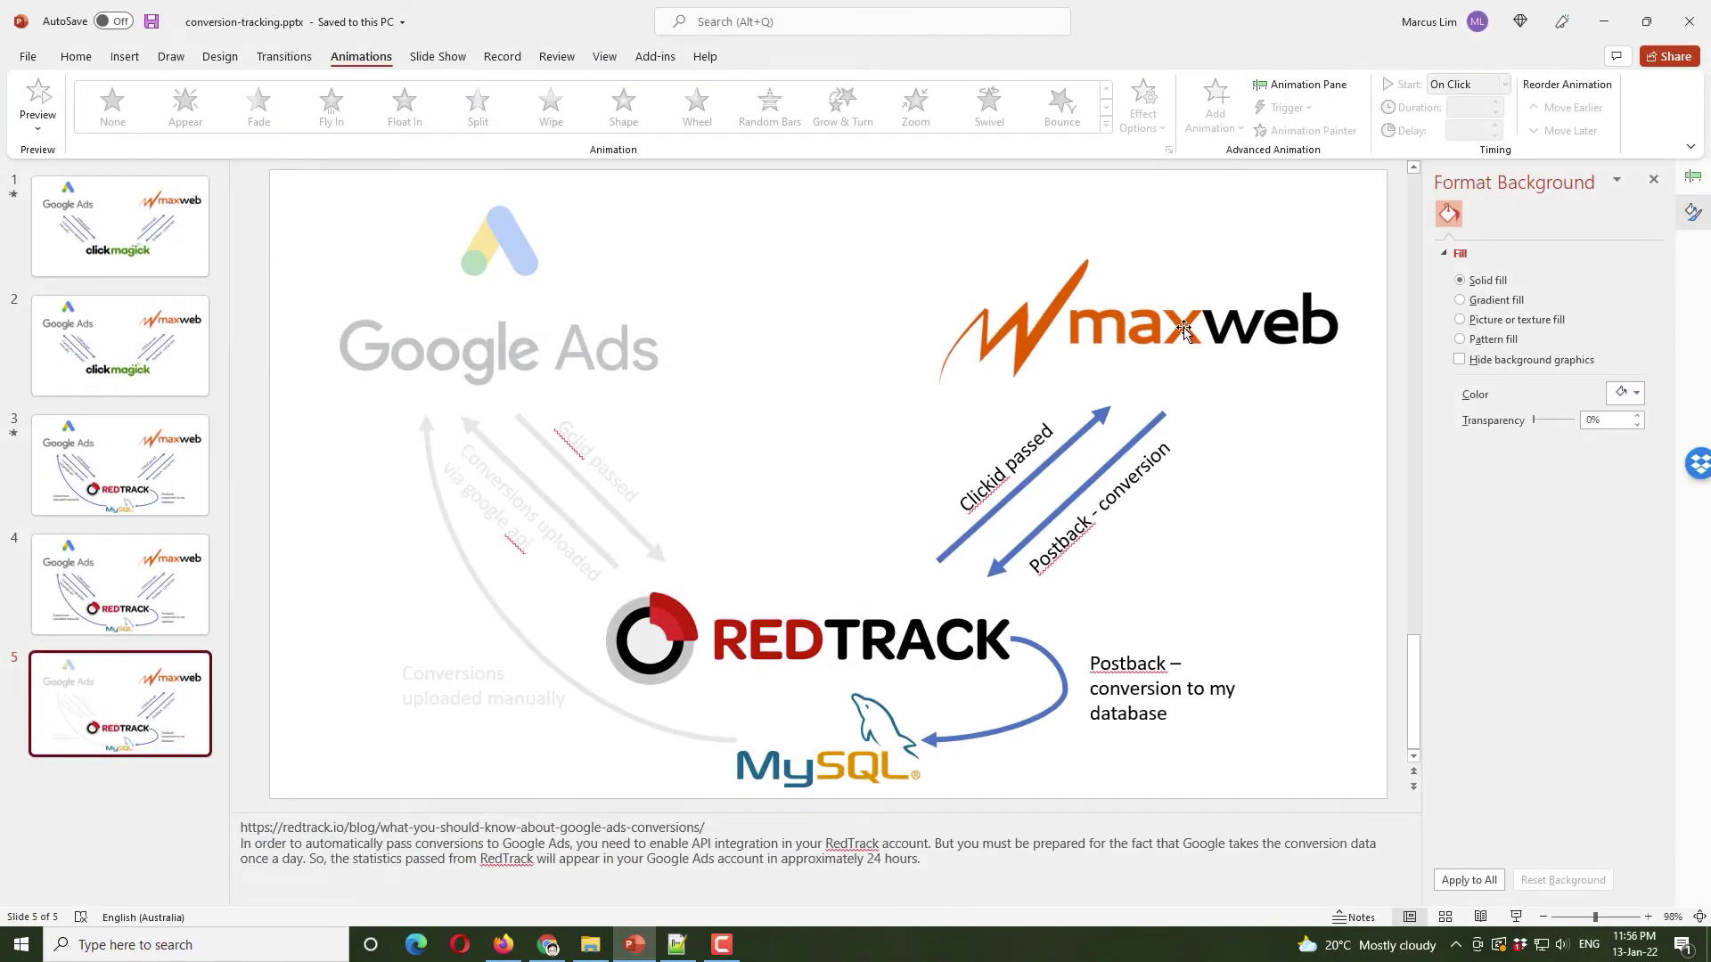
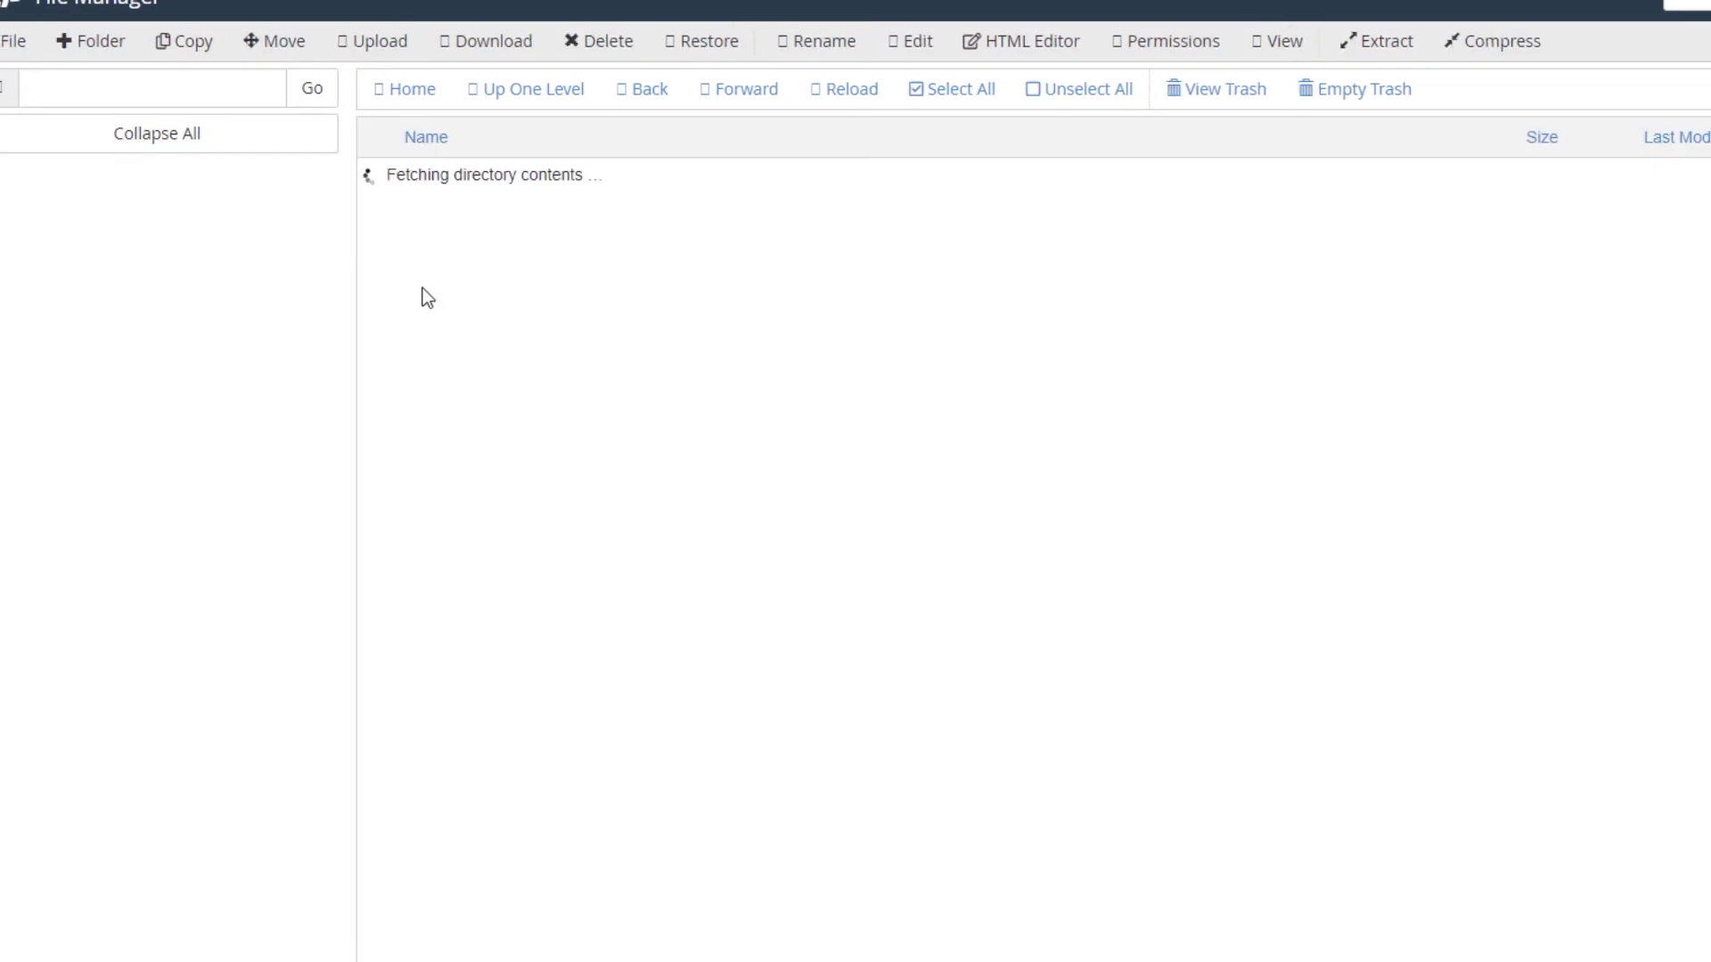
- Open postback.php from the public_html folder in cPanel File Manager, and return to slide 5 of the PowerPoint tracking diagram
double_click(478, 323)
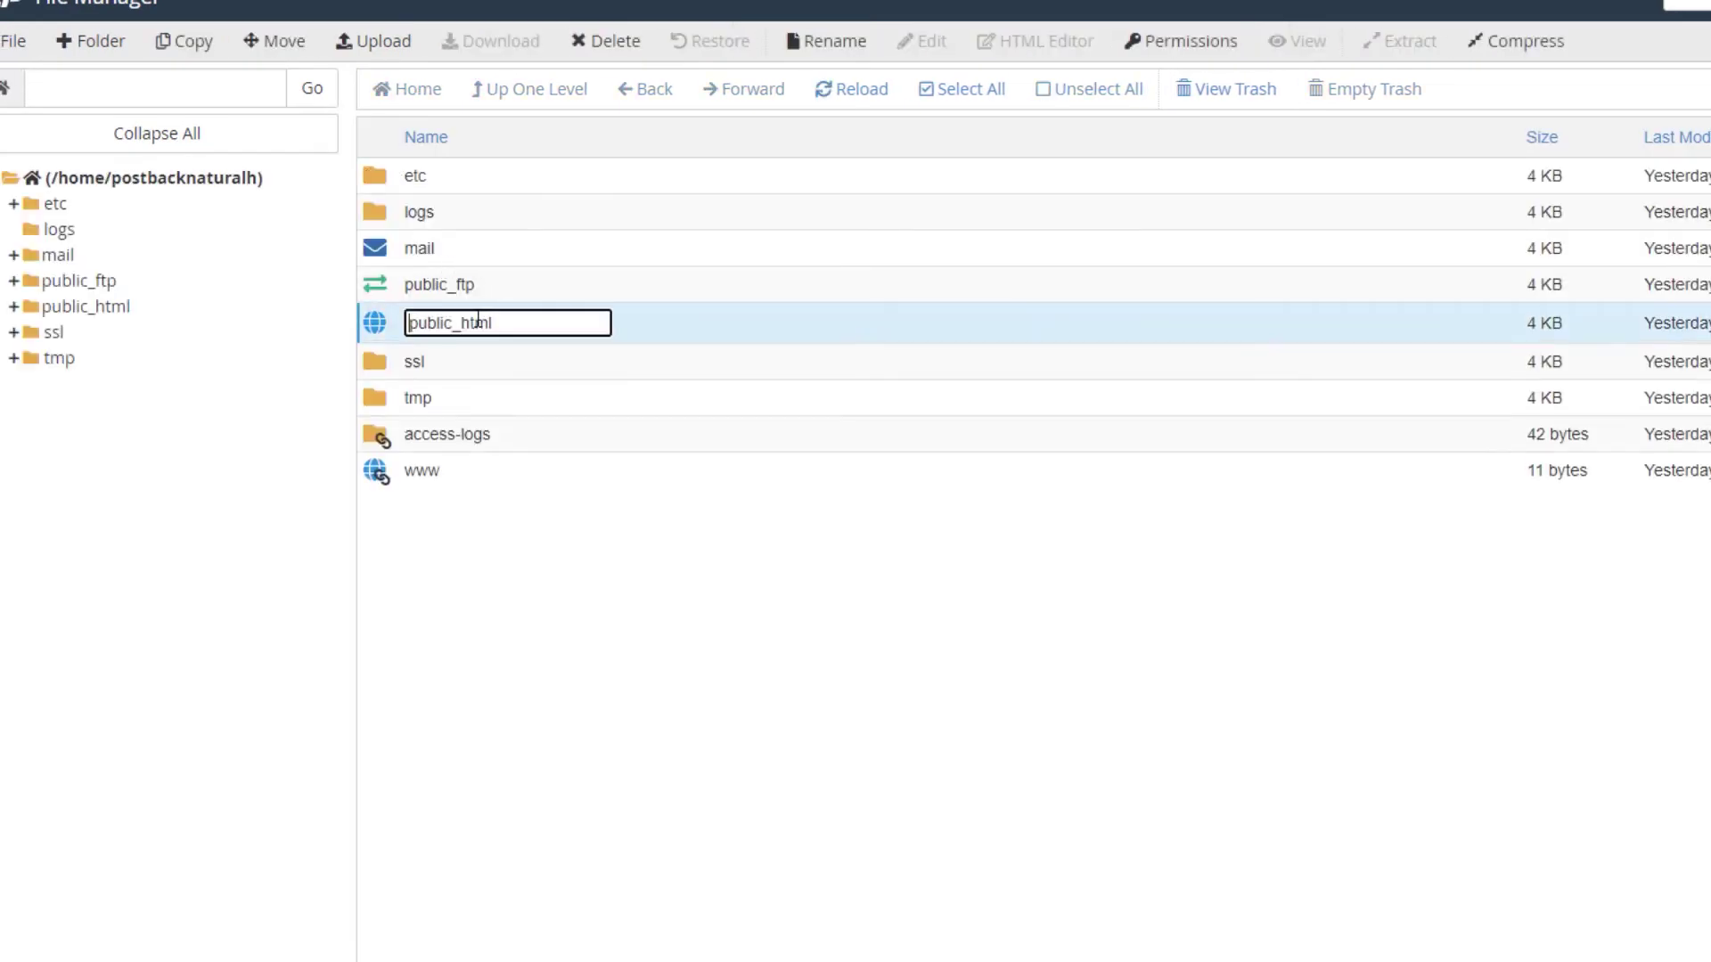
double_click(665, 328)
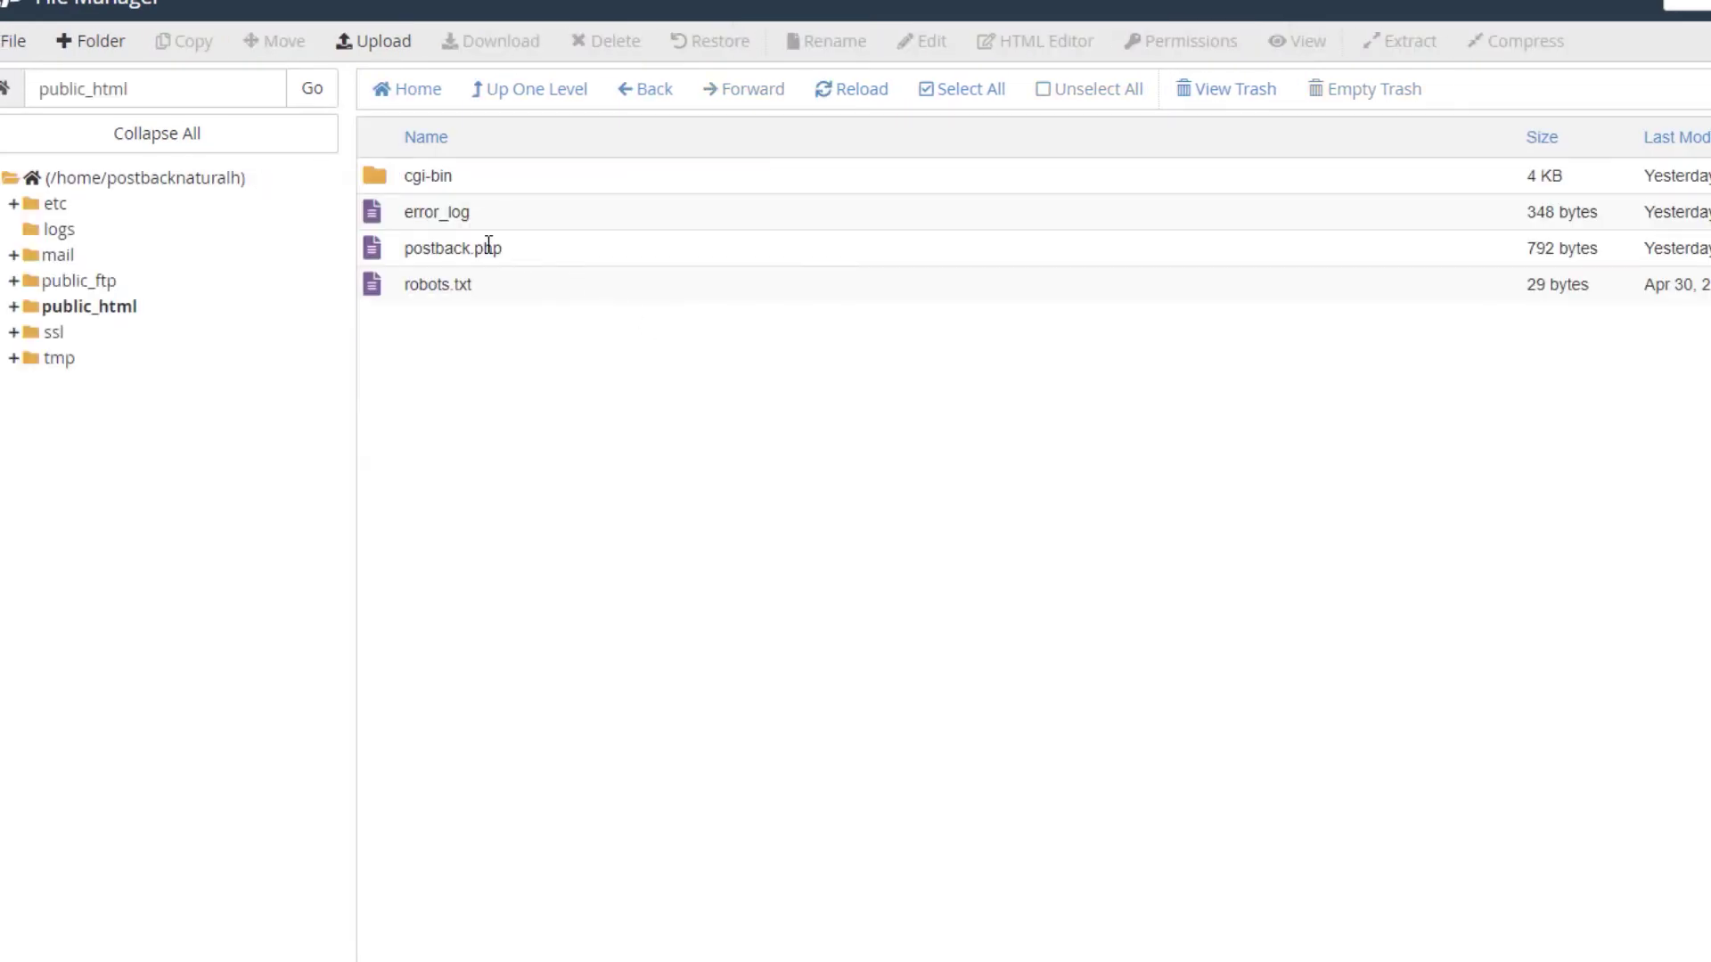
right_click(487, 247)
click(546, 297)
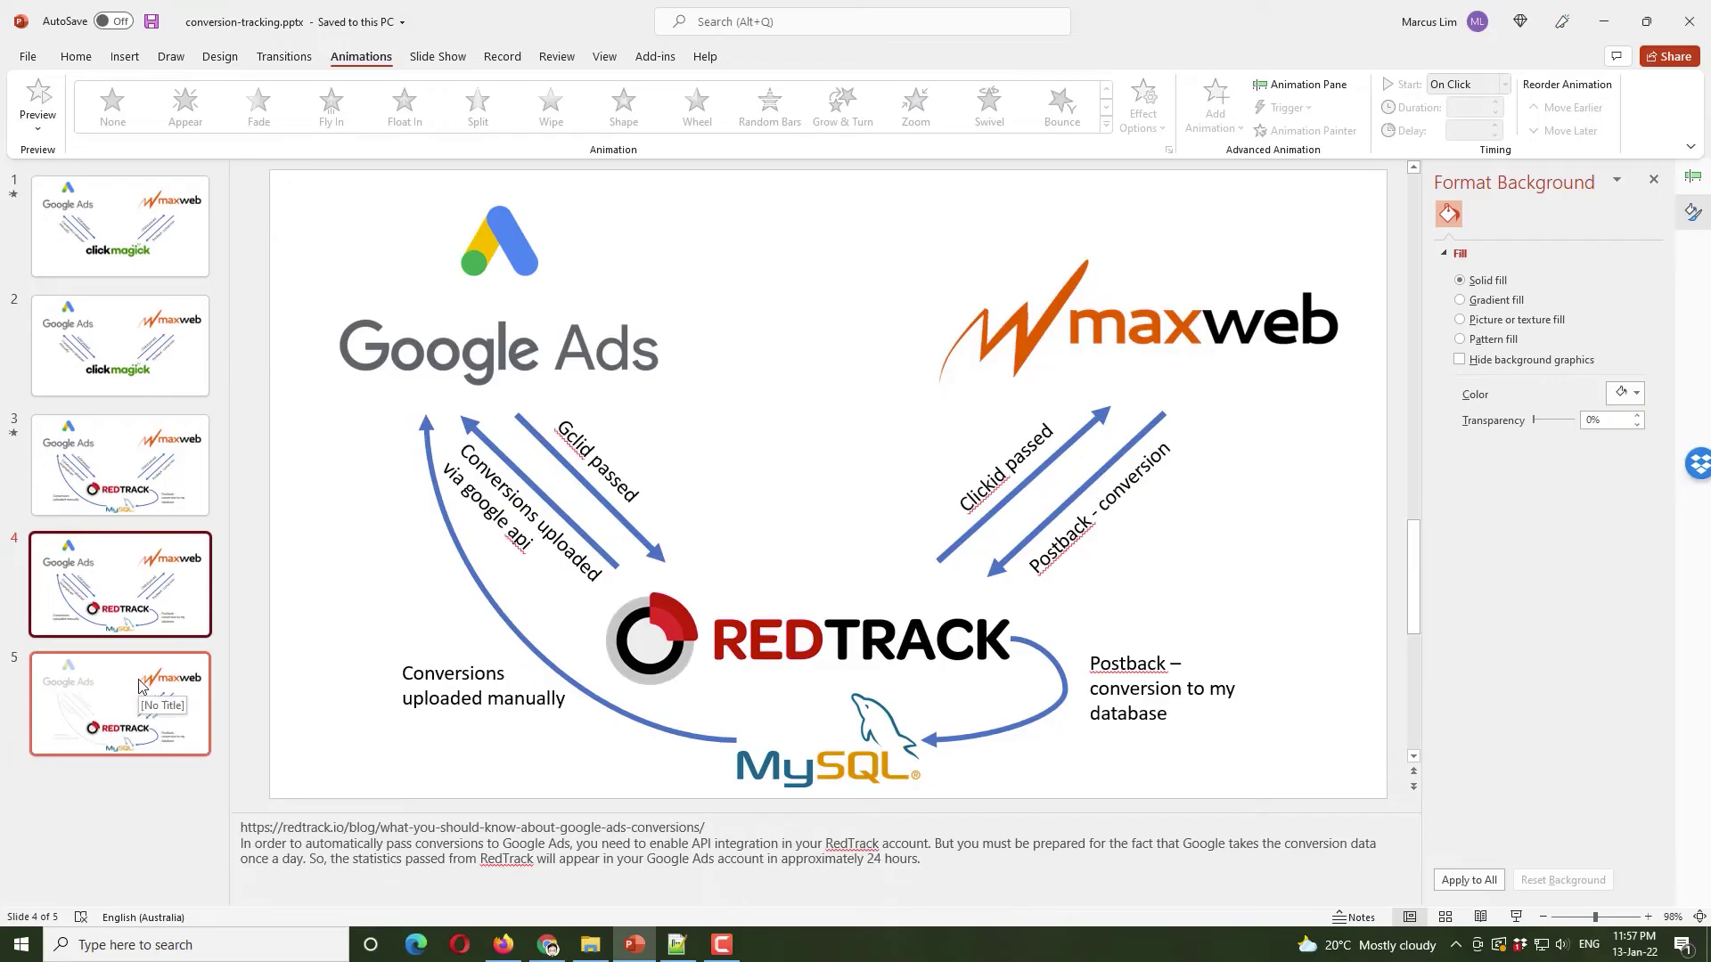
scroll(1135, 570, down, 1)
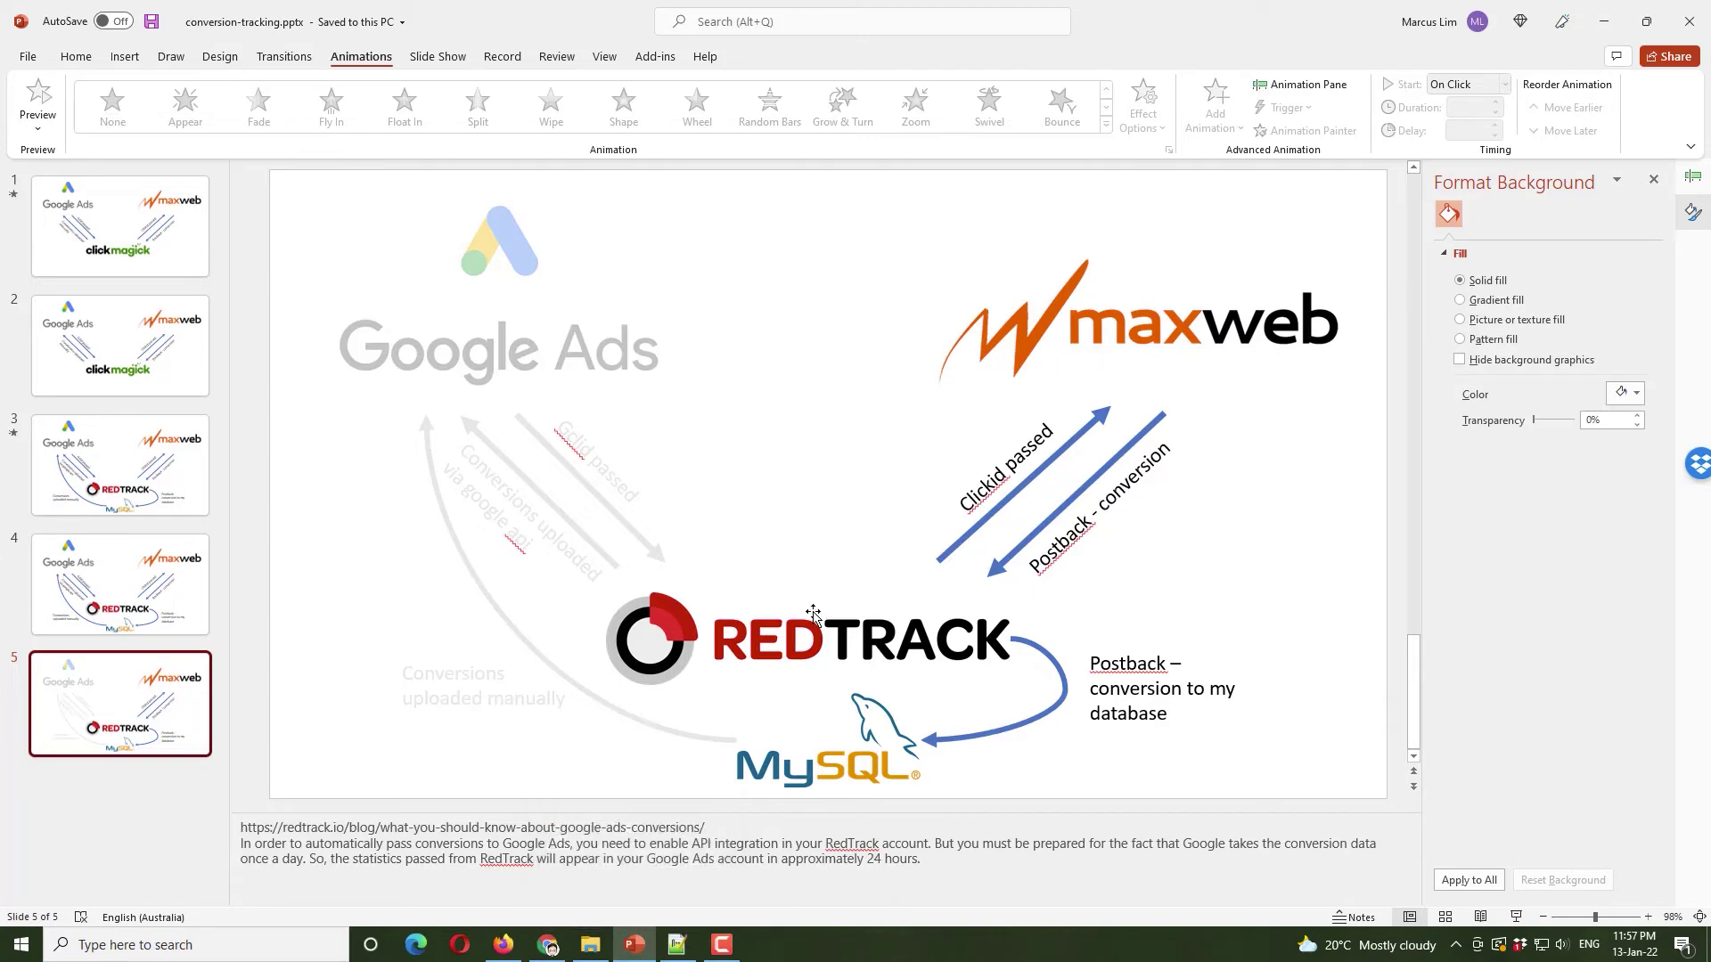
click(547, 945)
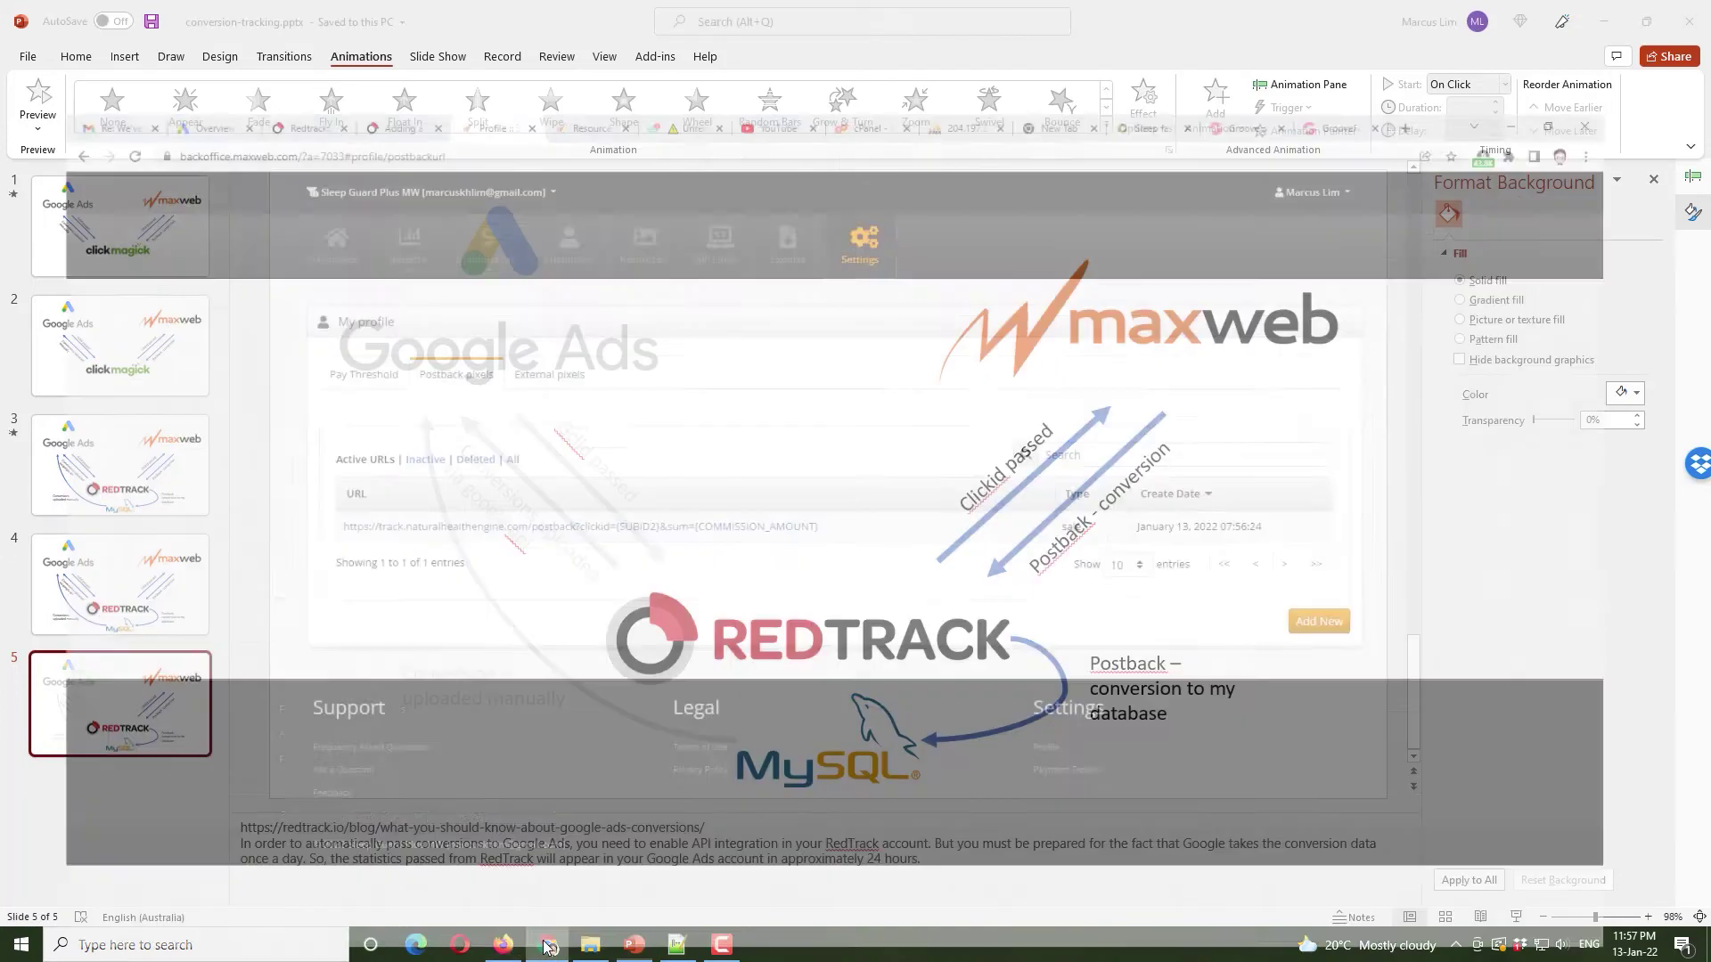
click(1207, 15)
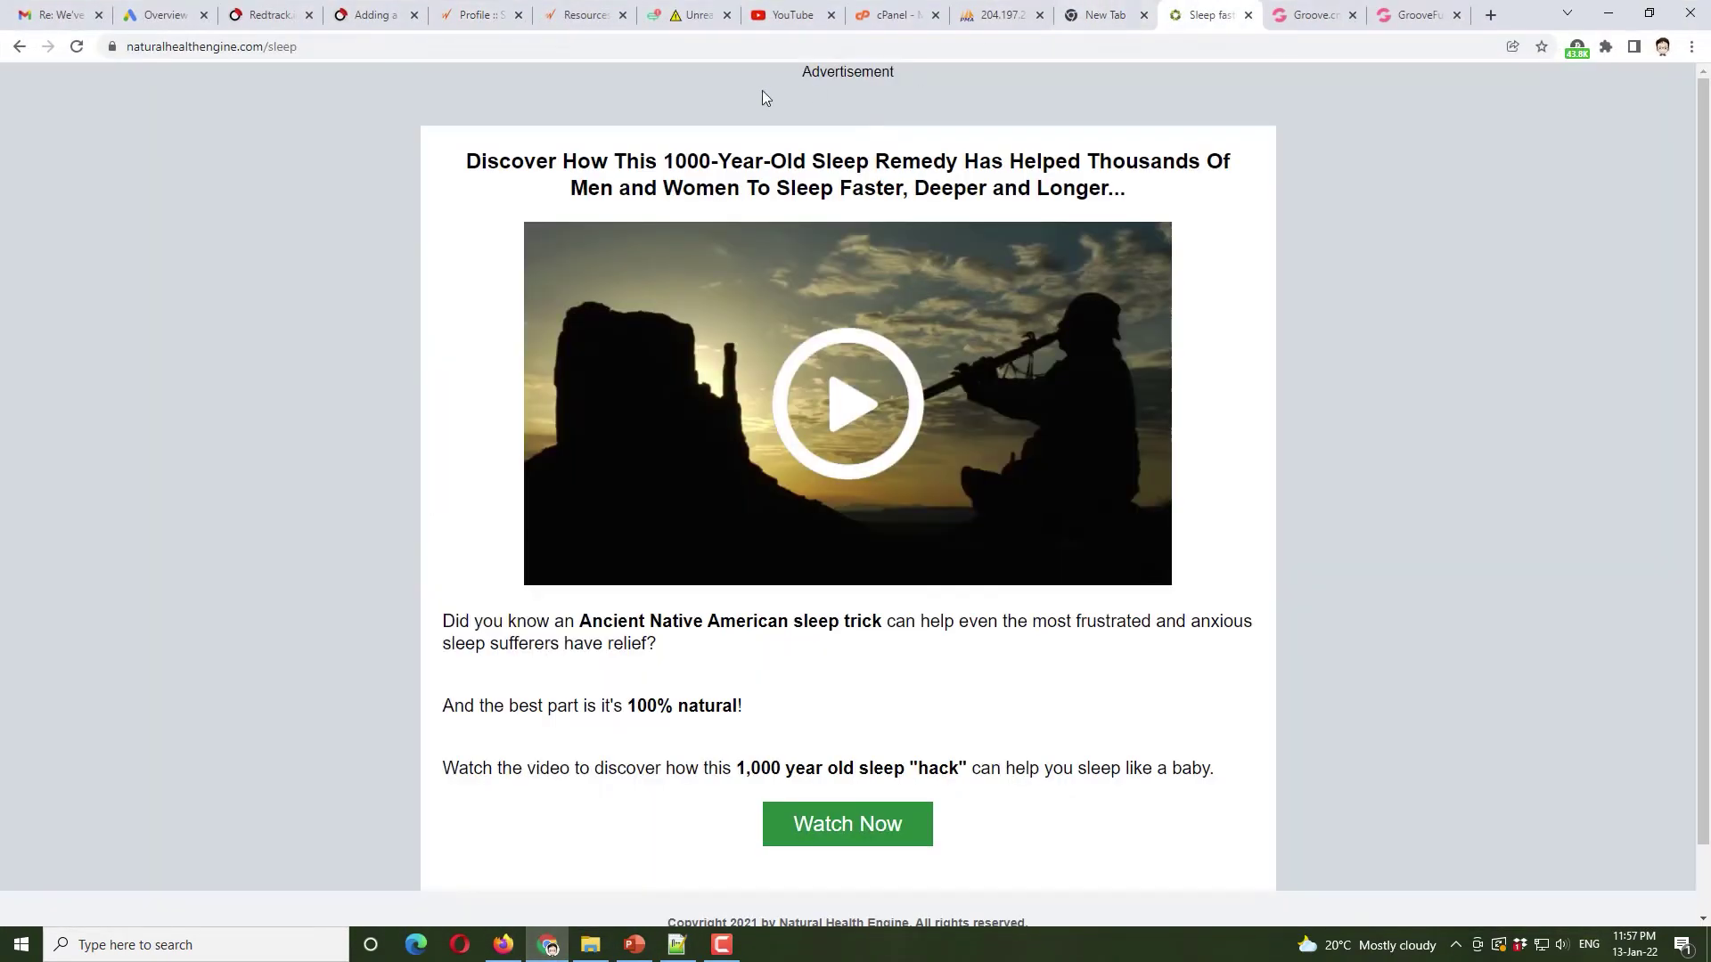
click(597, 45)
click(597, 45)
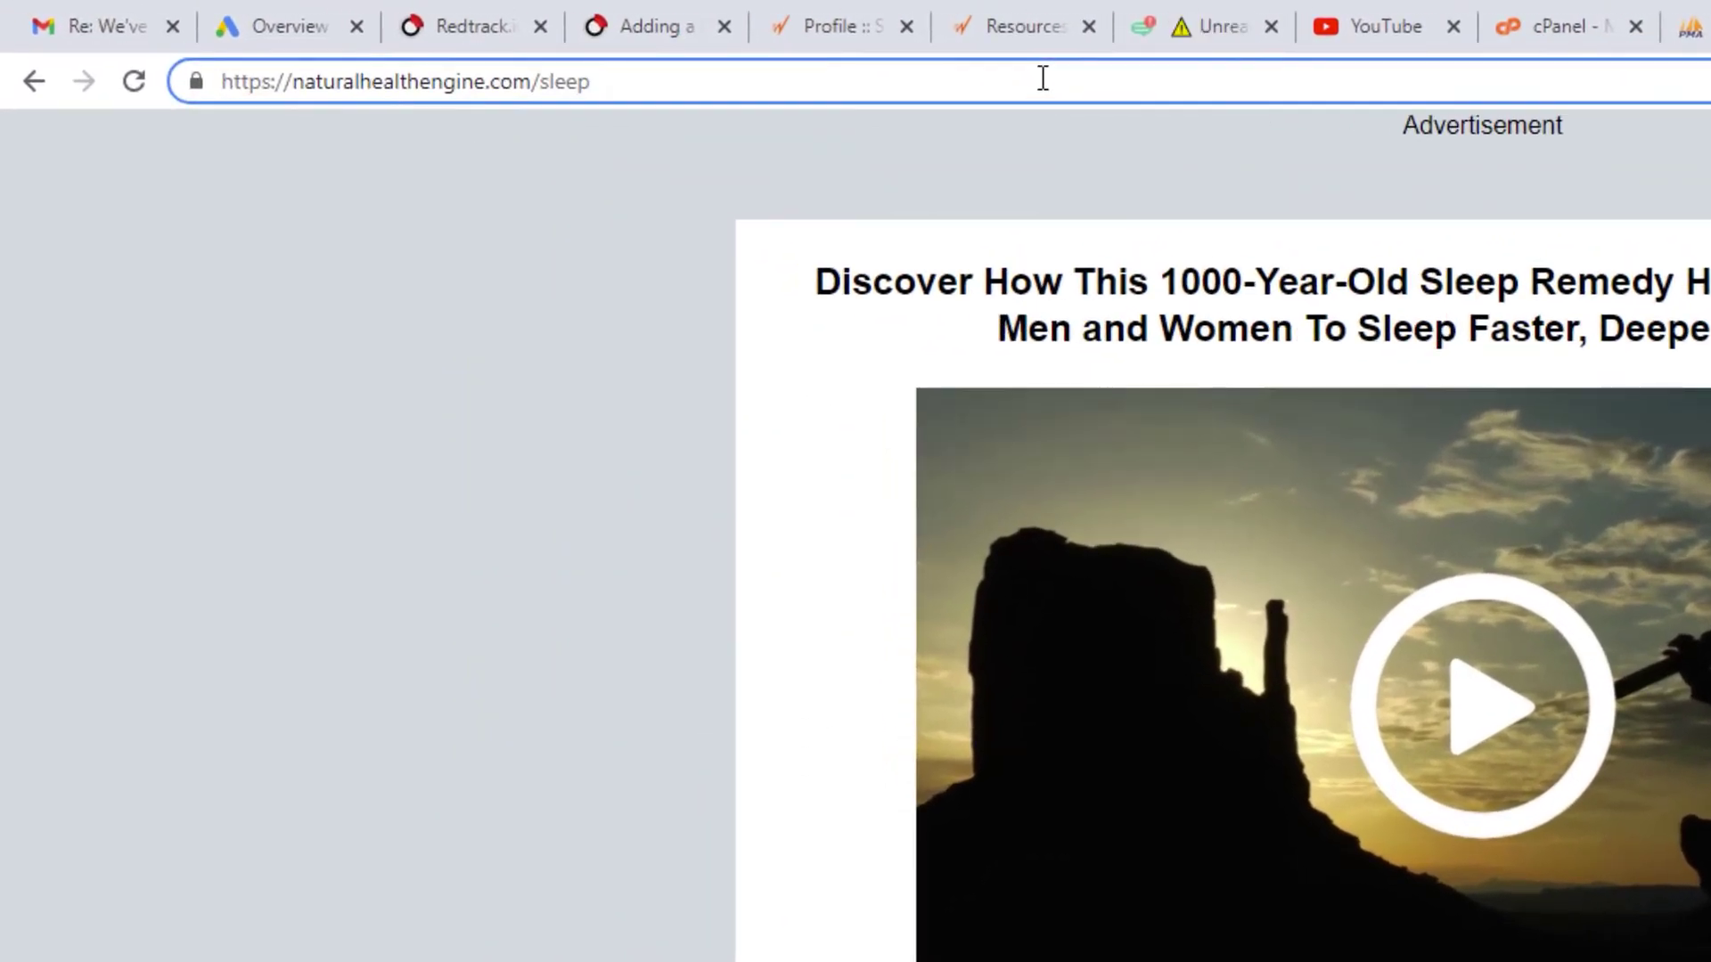
text(?)
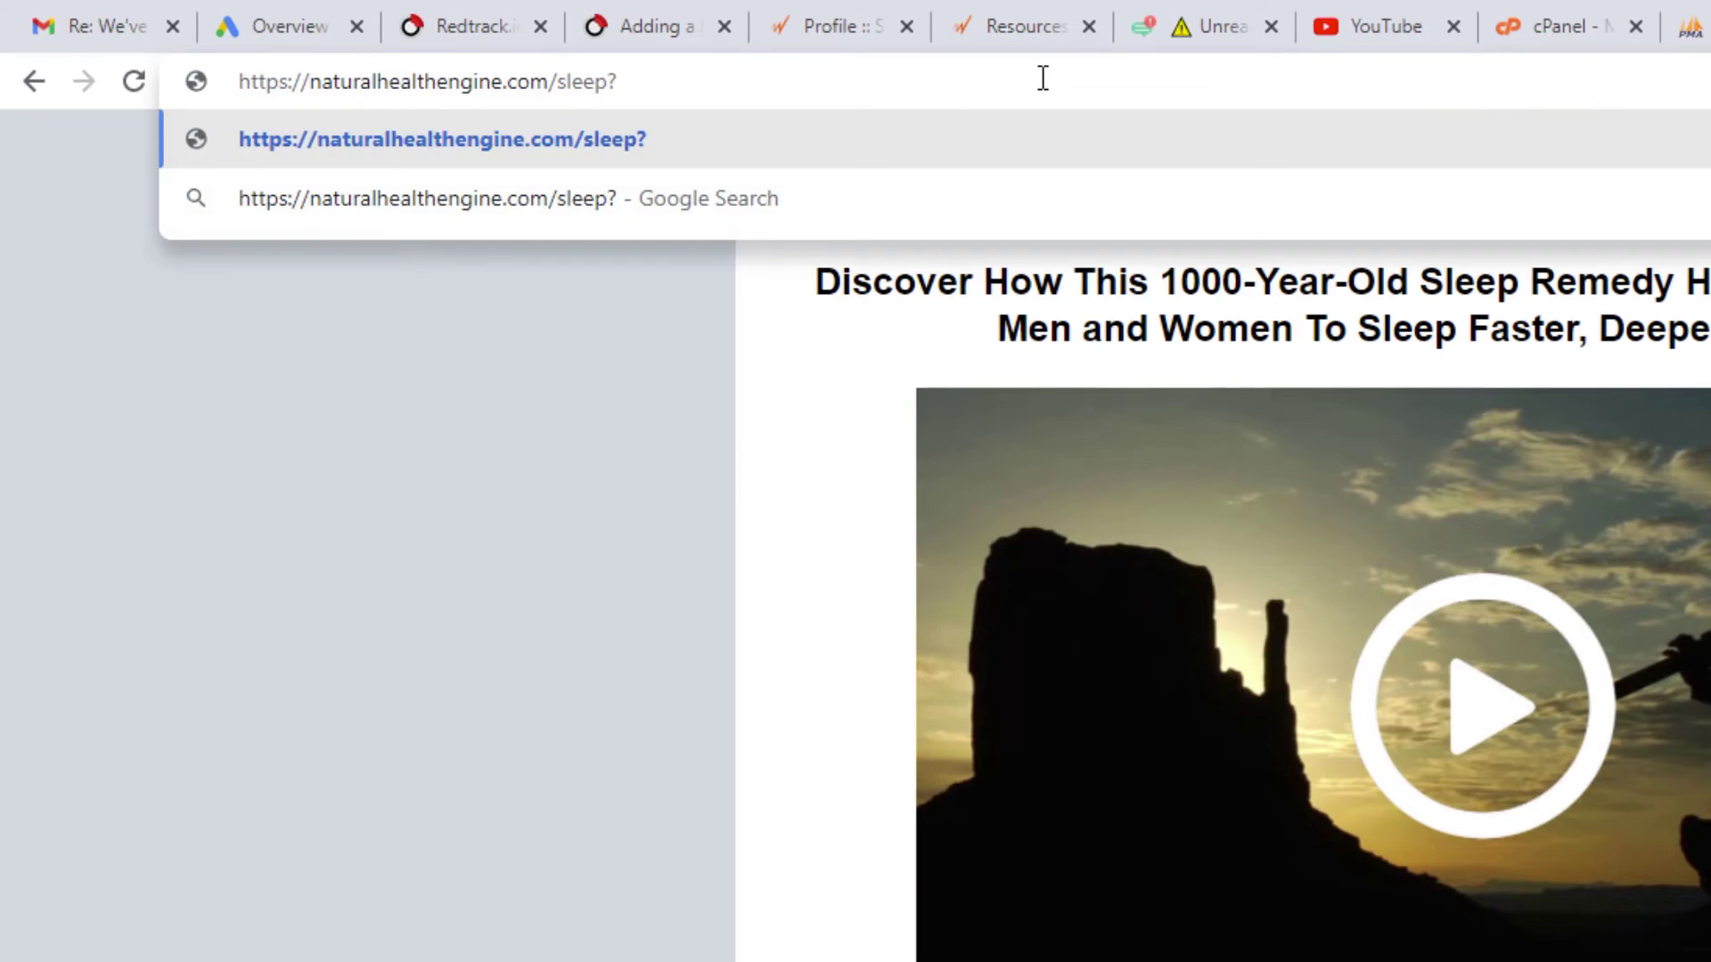
text(ref_id=)
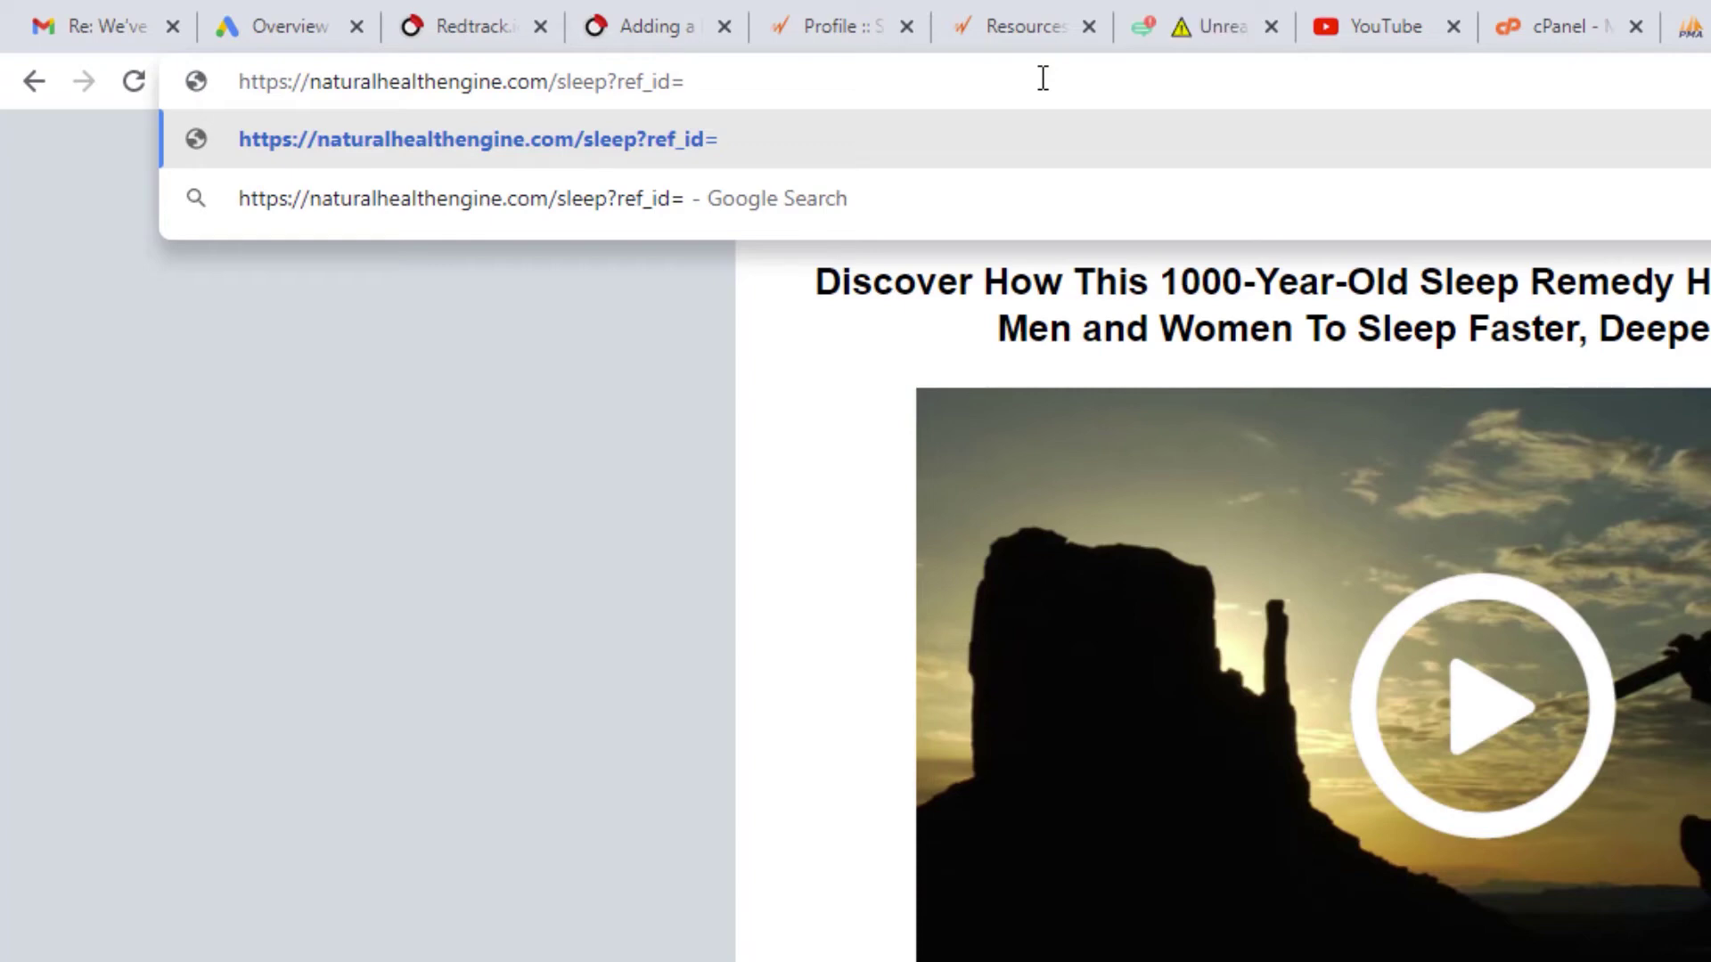
text(gcl)
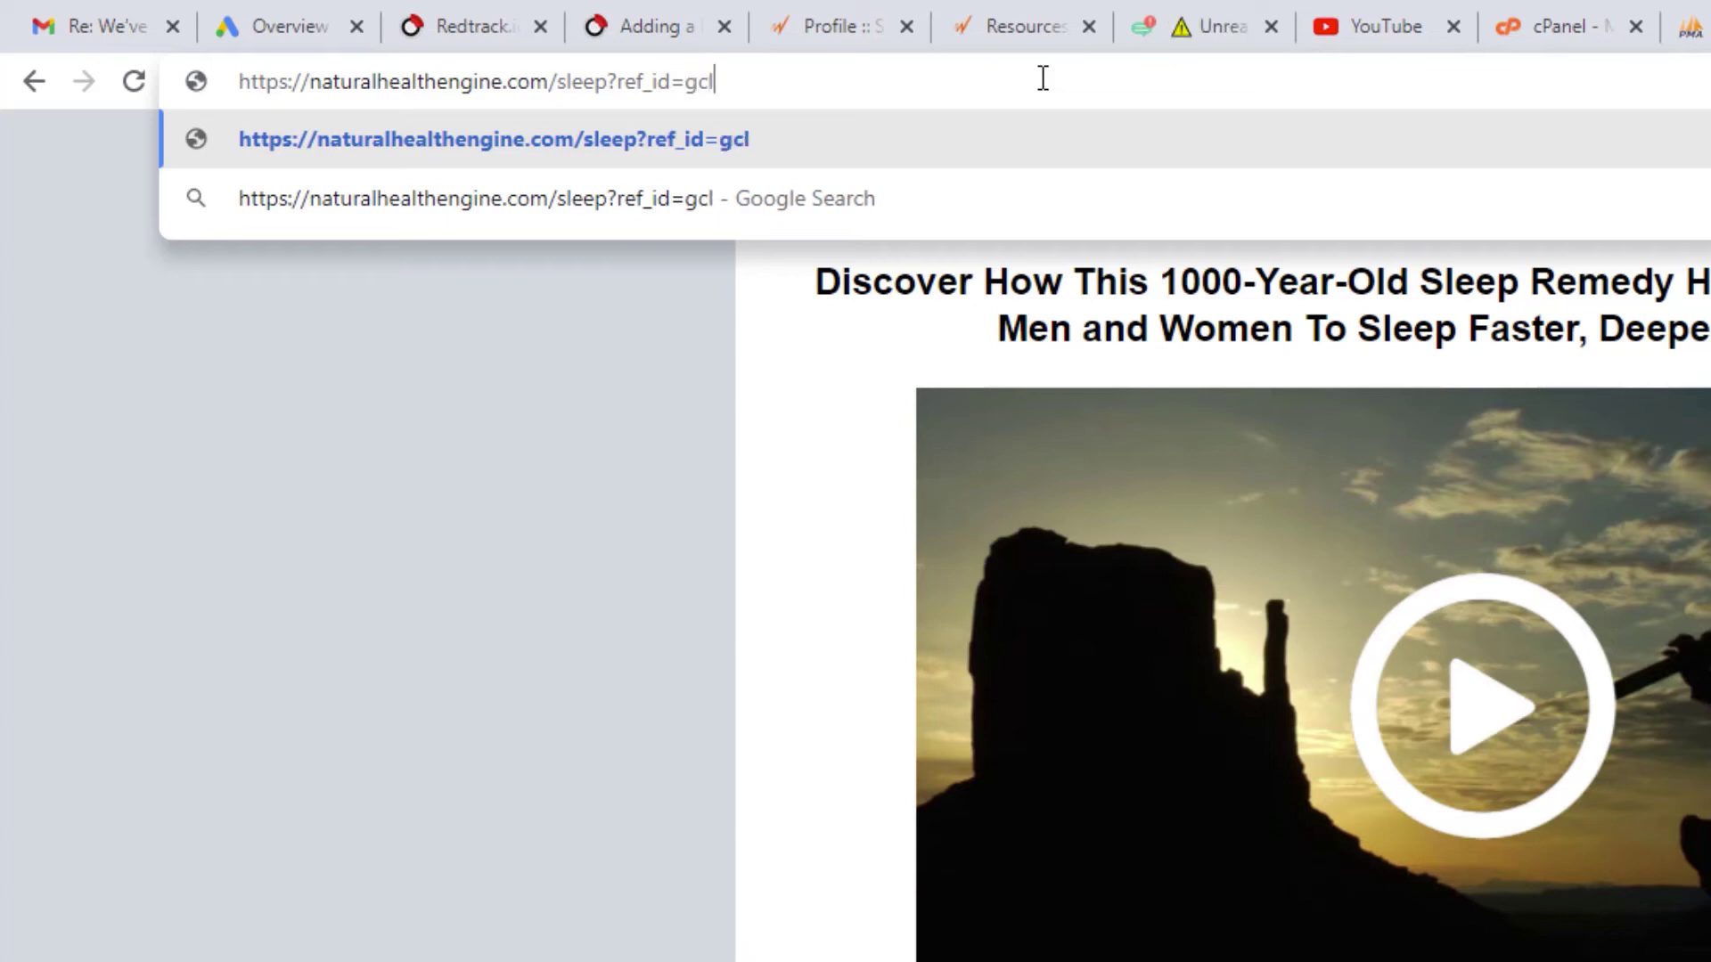
text(idtest)
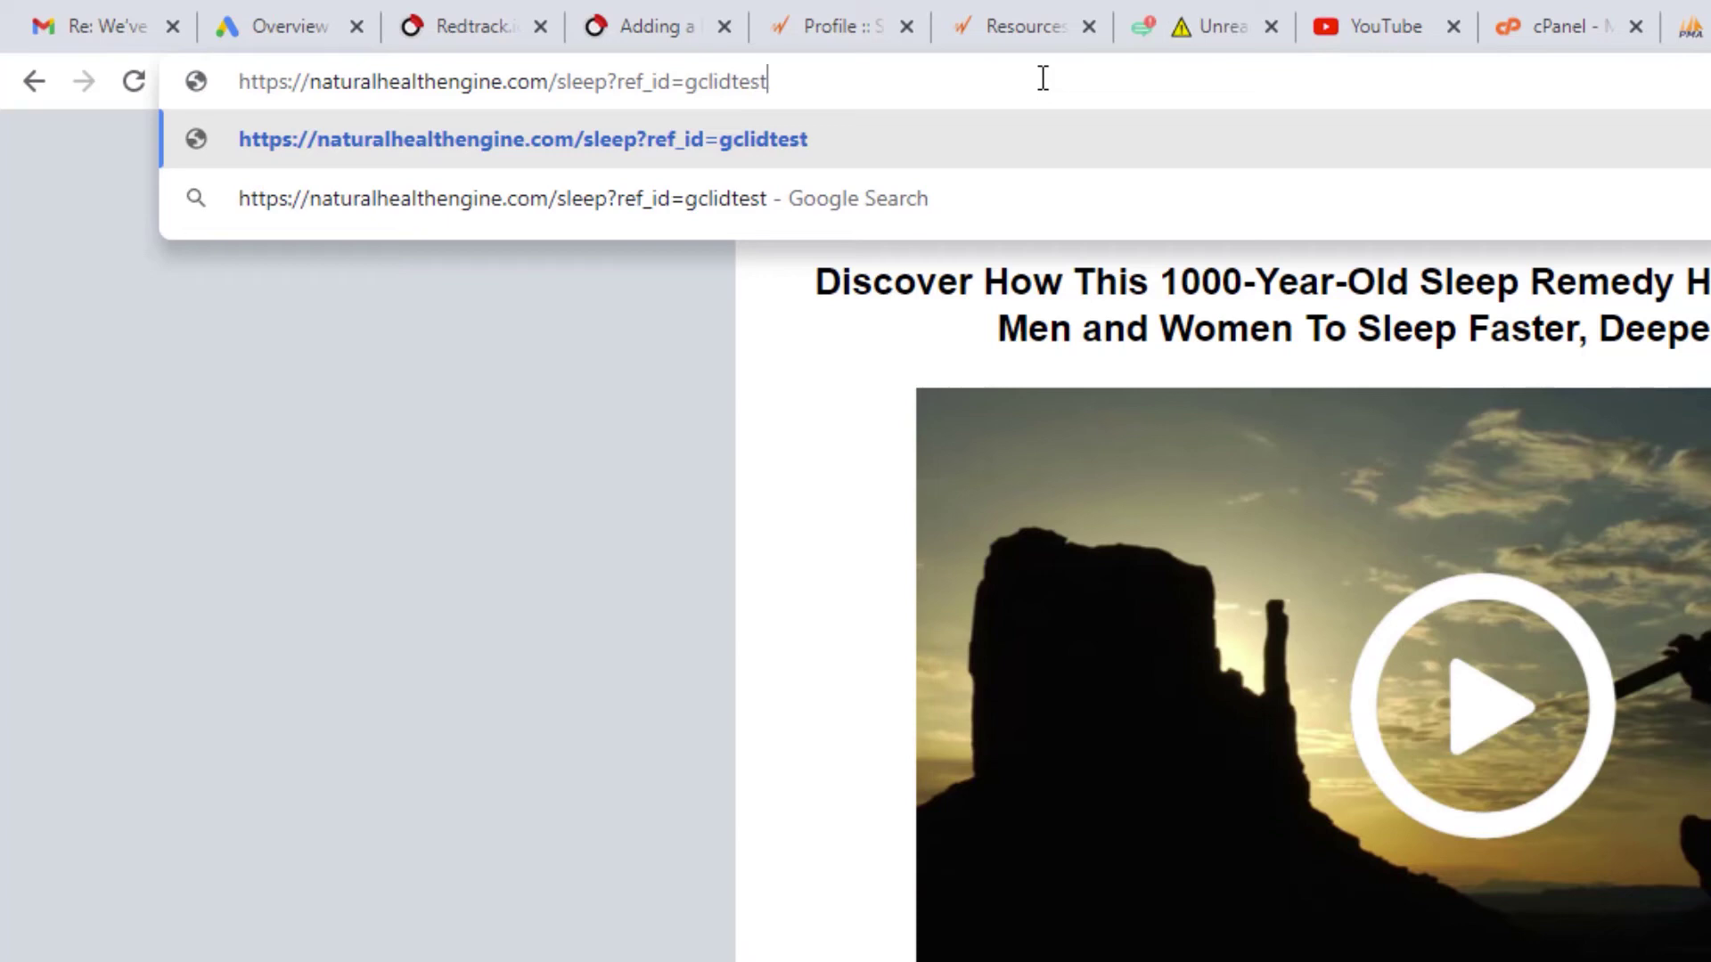
text(0001)
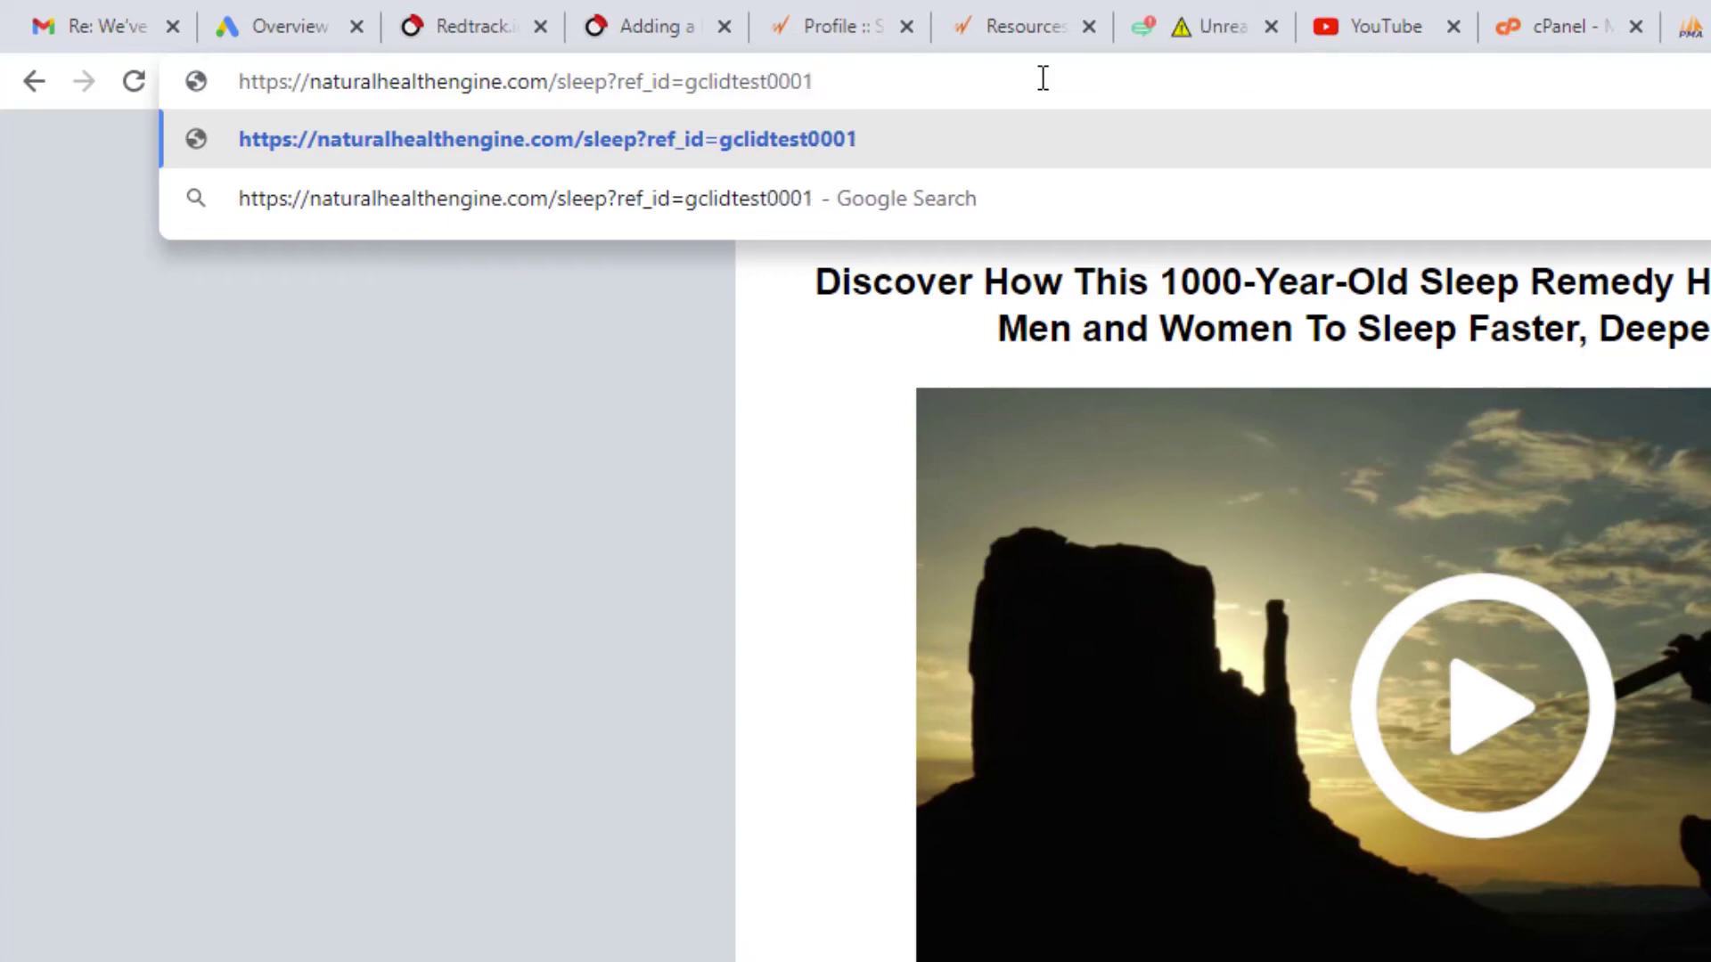
key(Return)
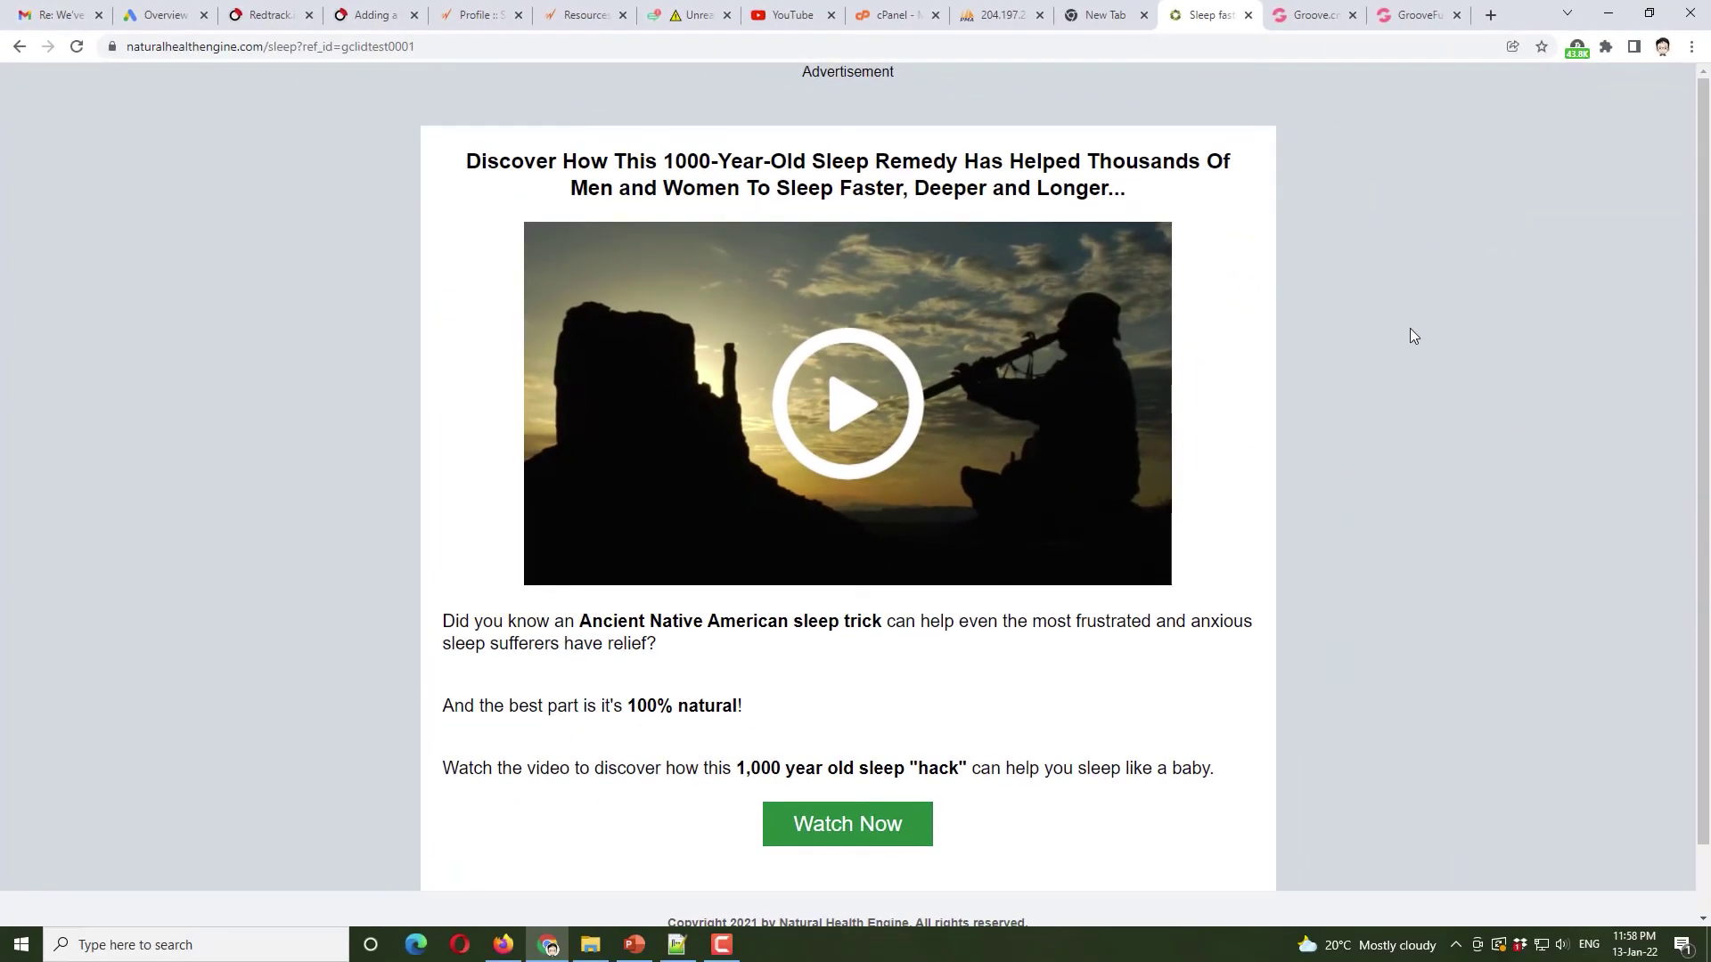
- Put the landing page's Watch Now link address into a new browser tab and examine its clickid value
scroll(1410, 328, down, 1)
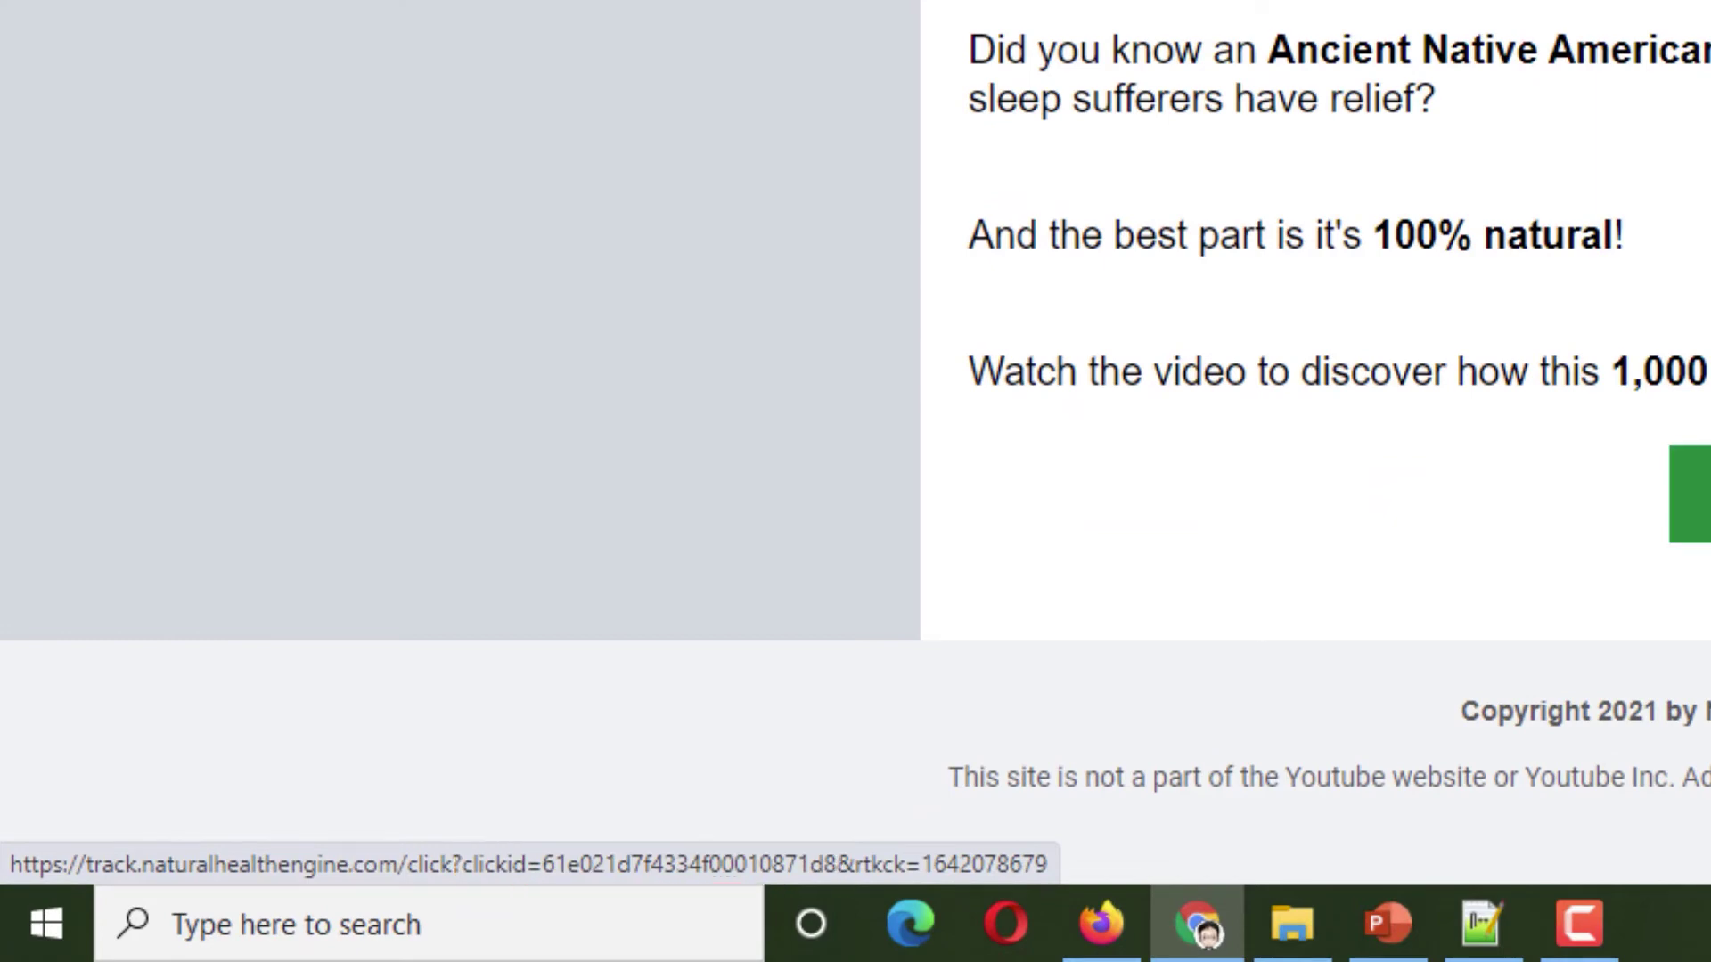
key(ctrl+t)
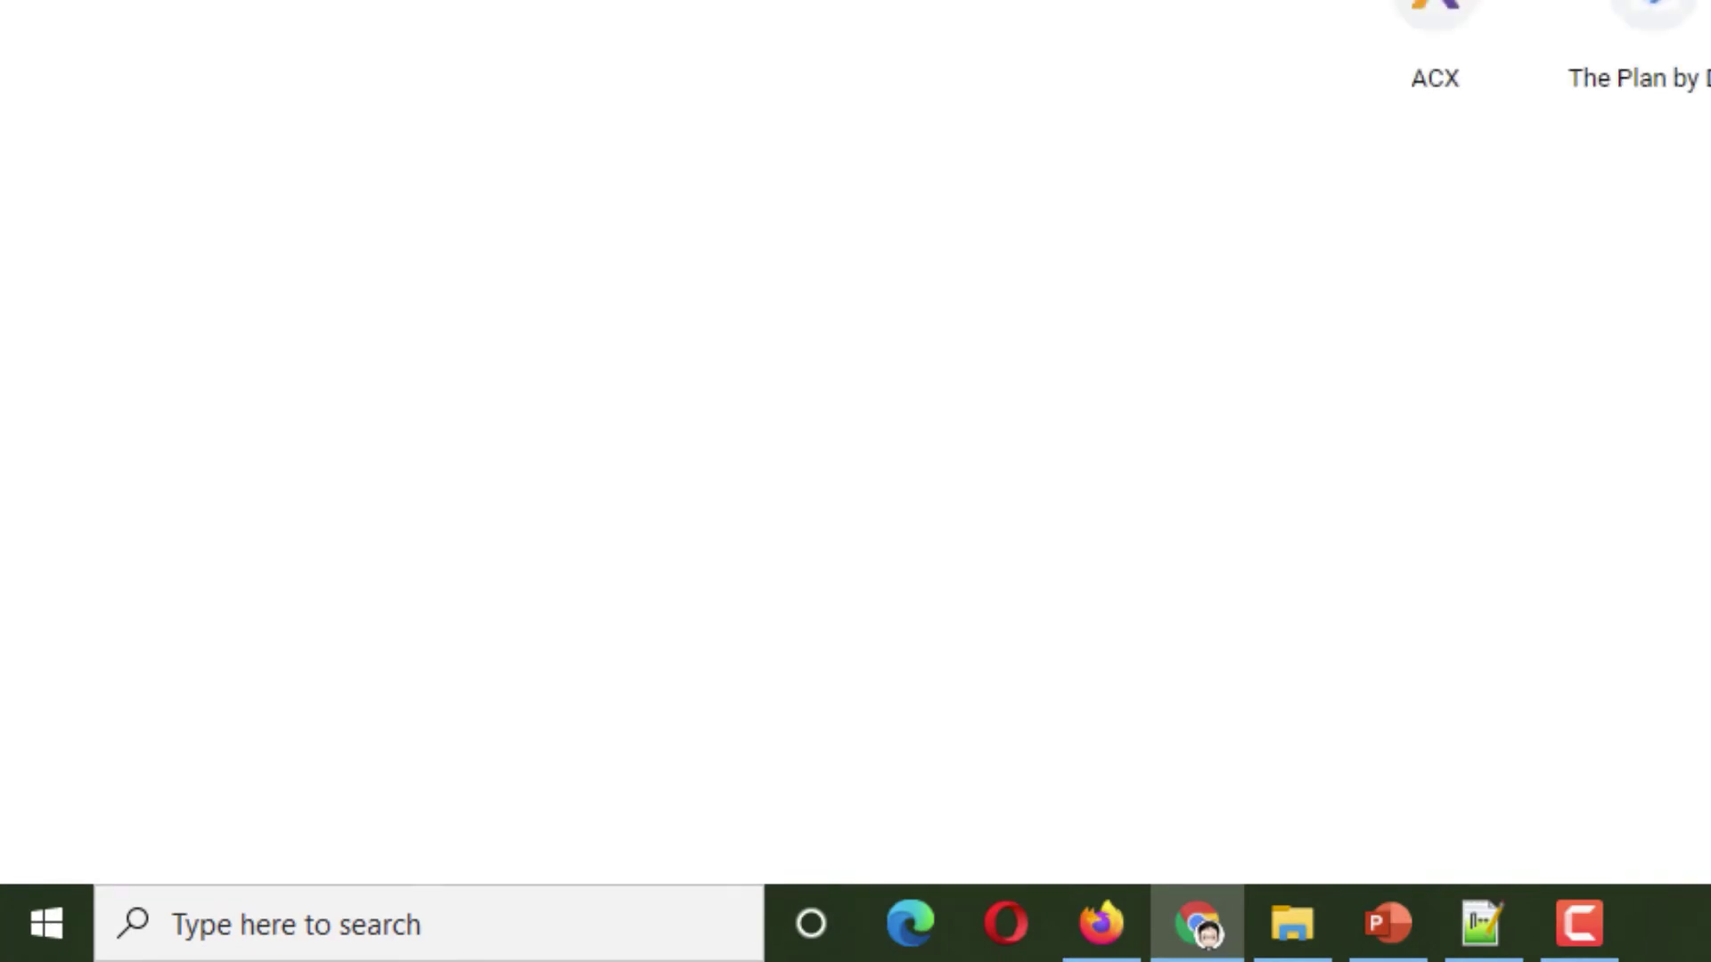
double_click(1058, 98)
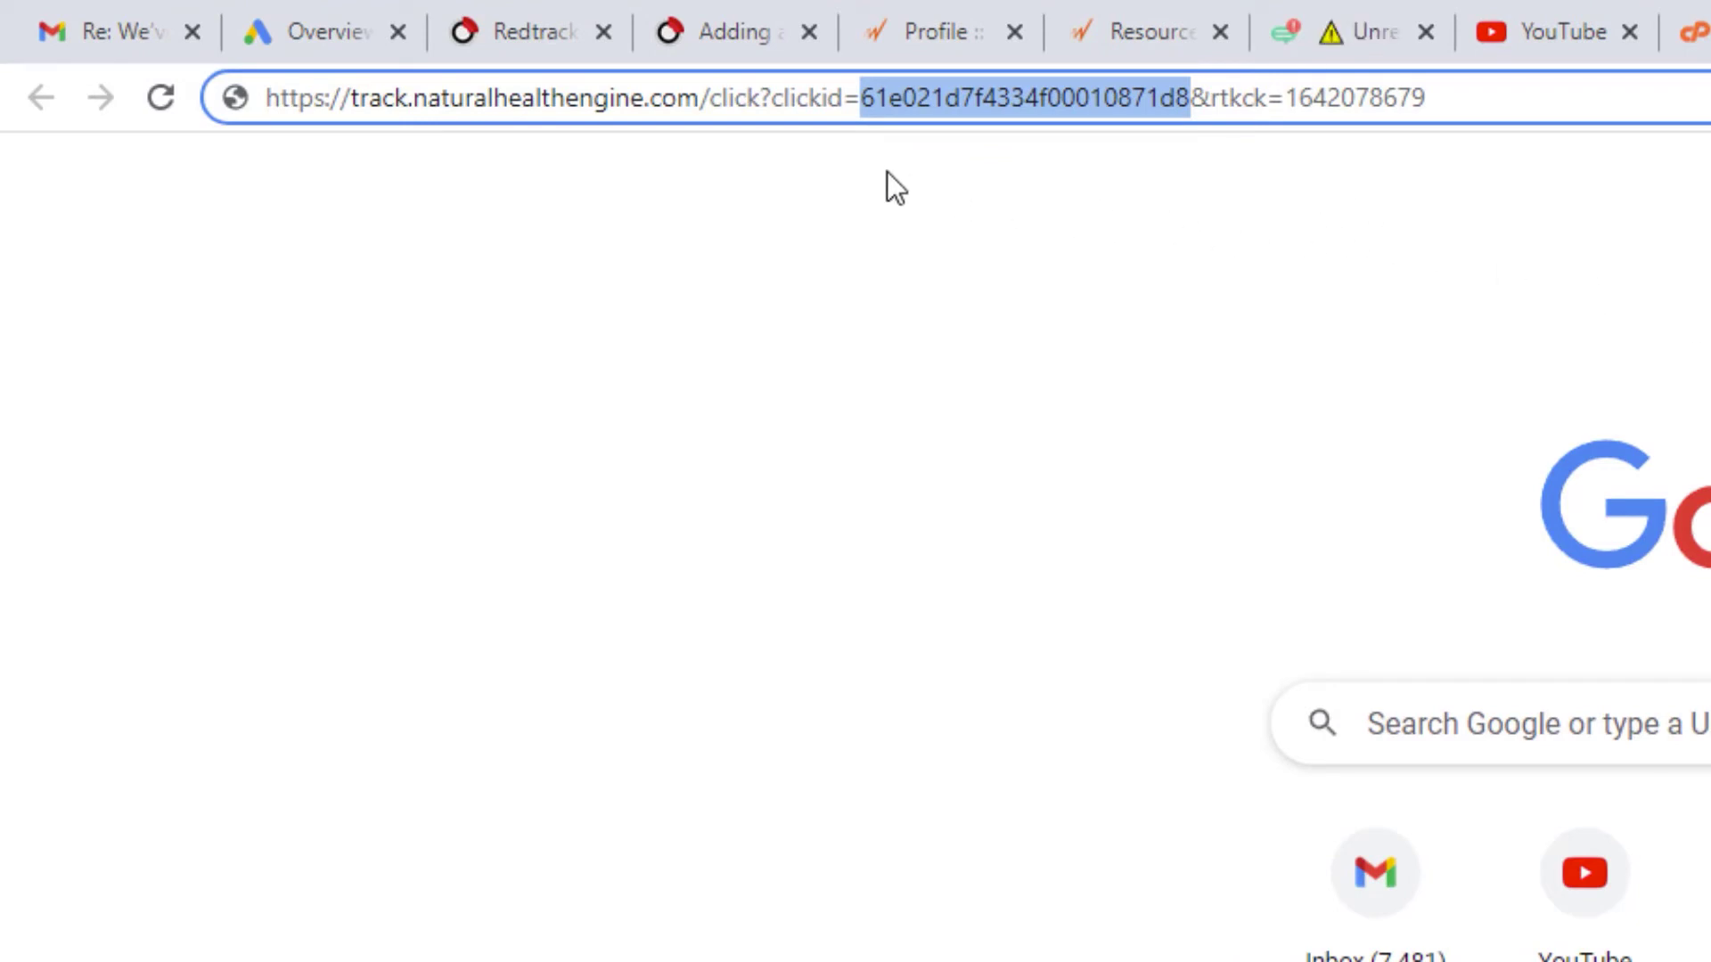
click(1656, 92)
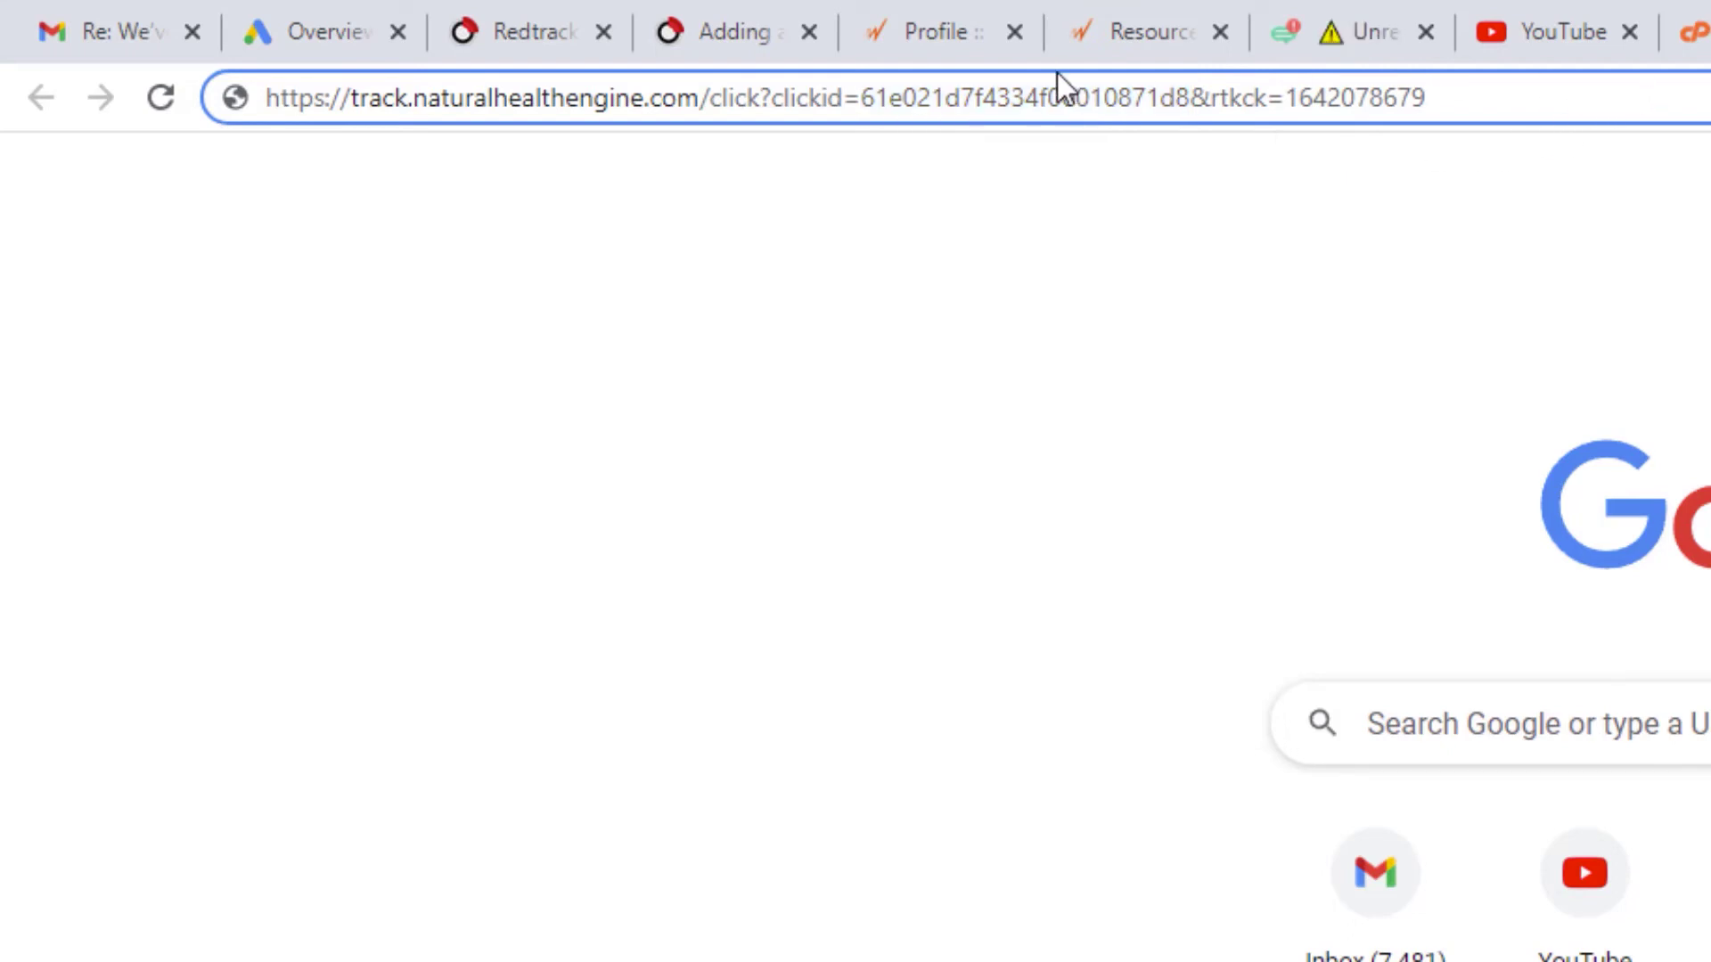
double_click(1058, 94)
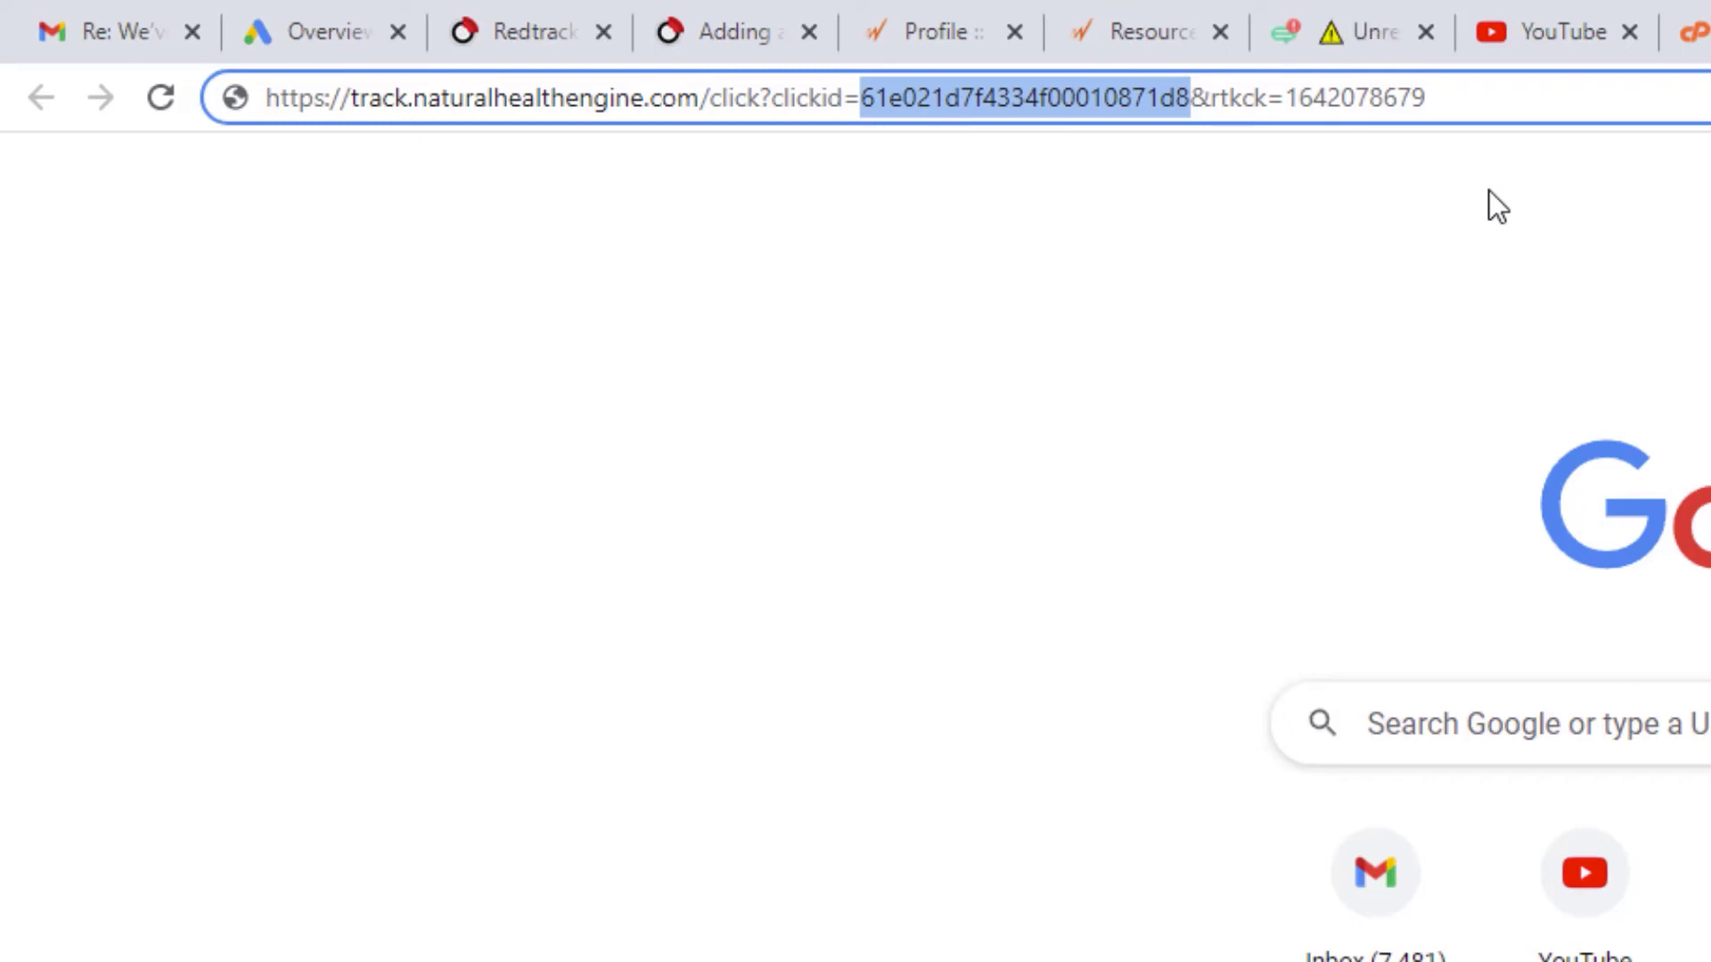
click(1710, 205)
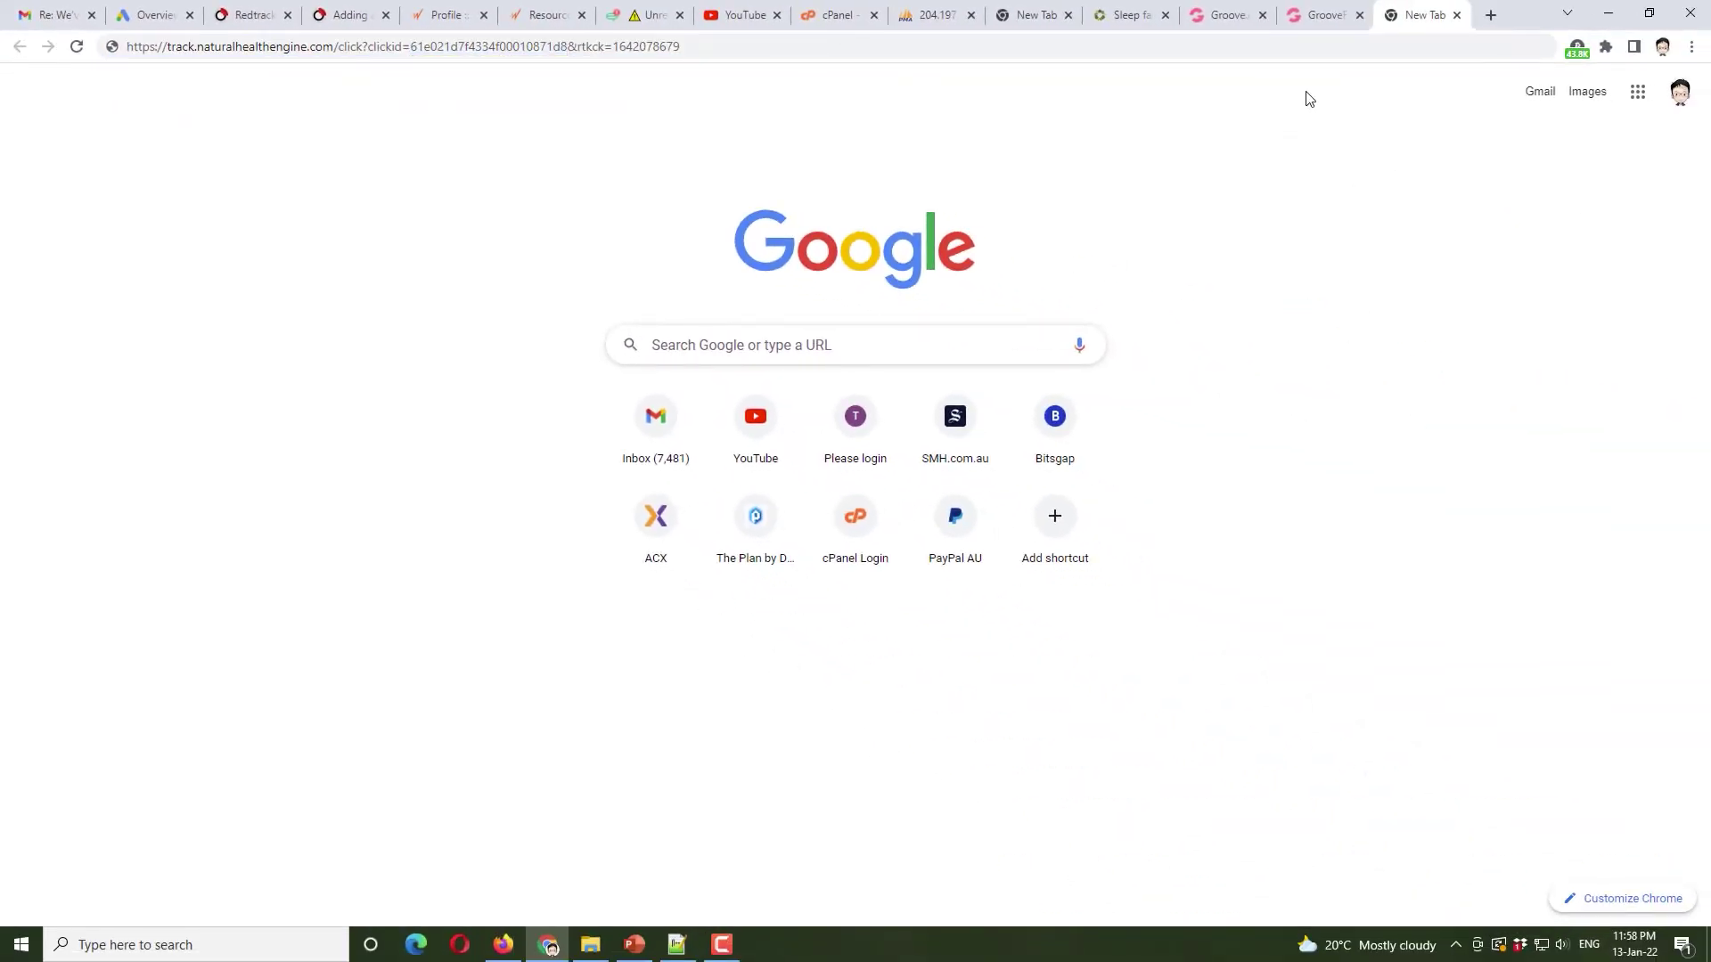
- Follow the Watch Now link on the test landing page to the Sleep Guard Plus offer and play its video with sound
click(1328, 15)
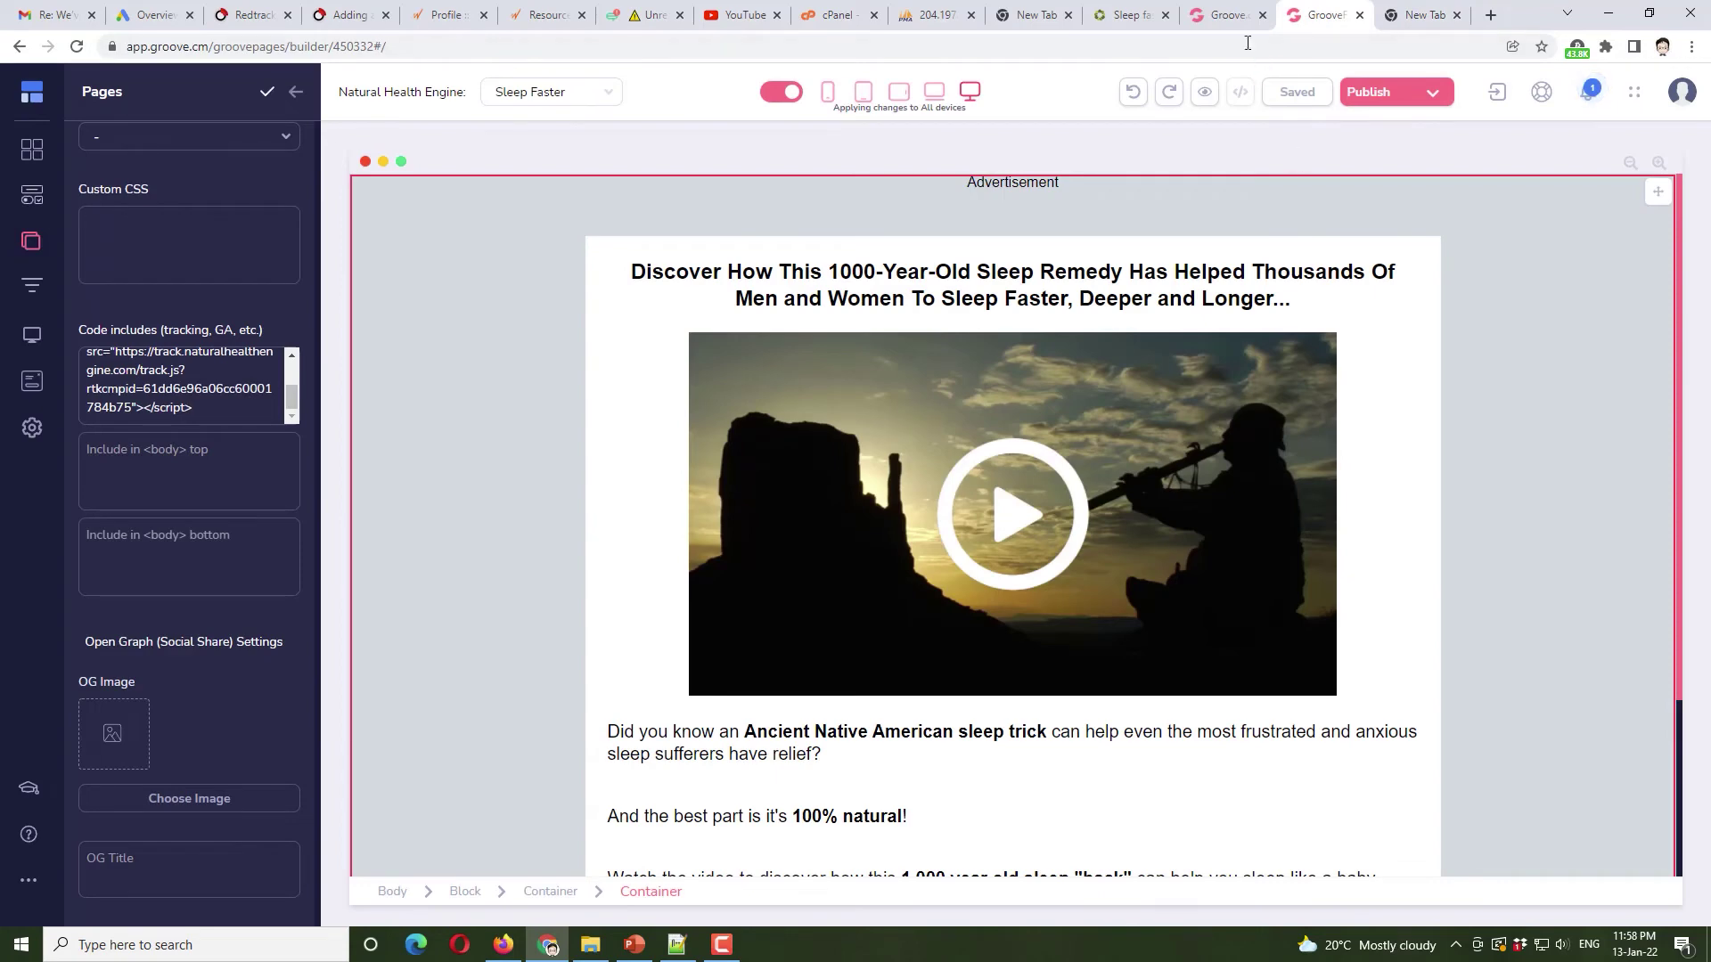
click(1130, 14)
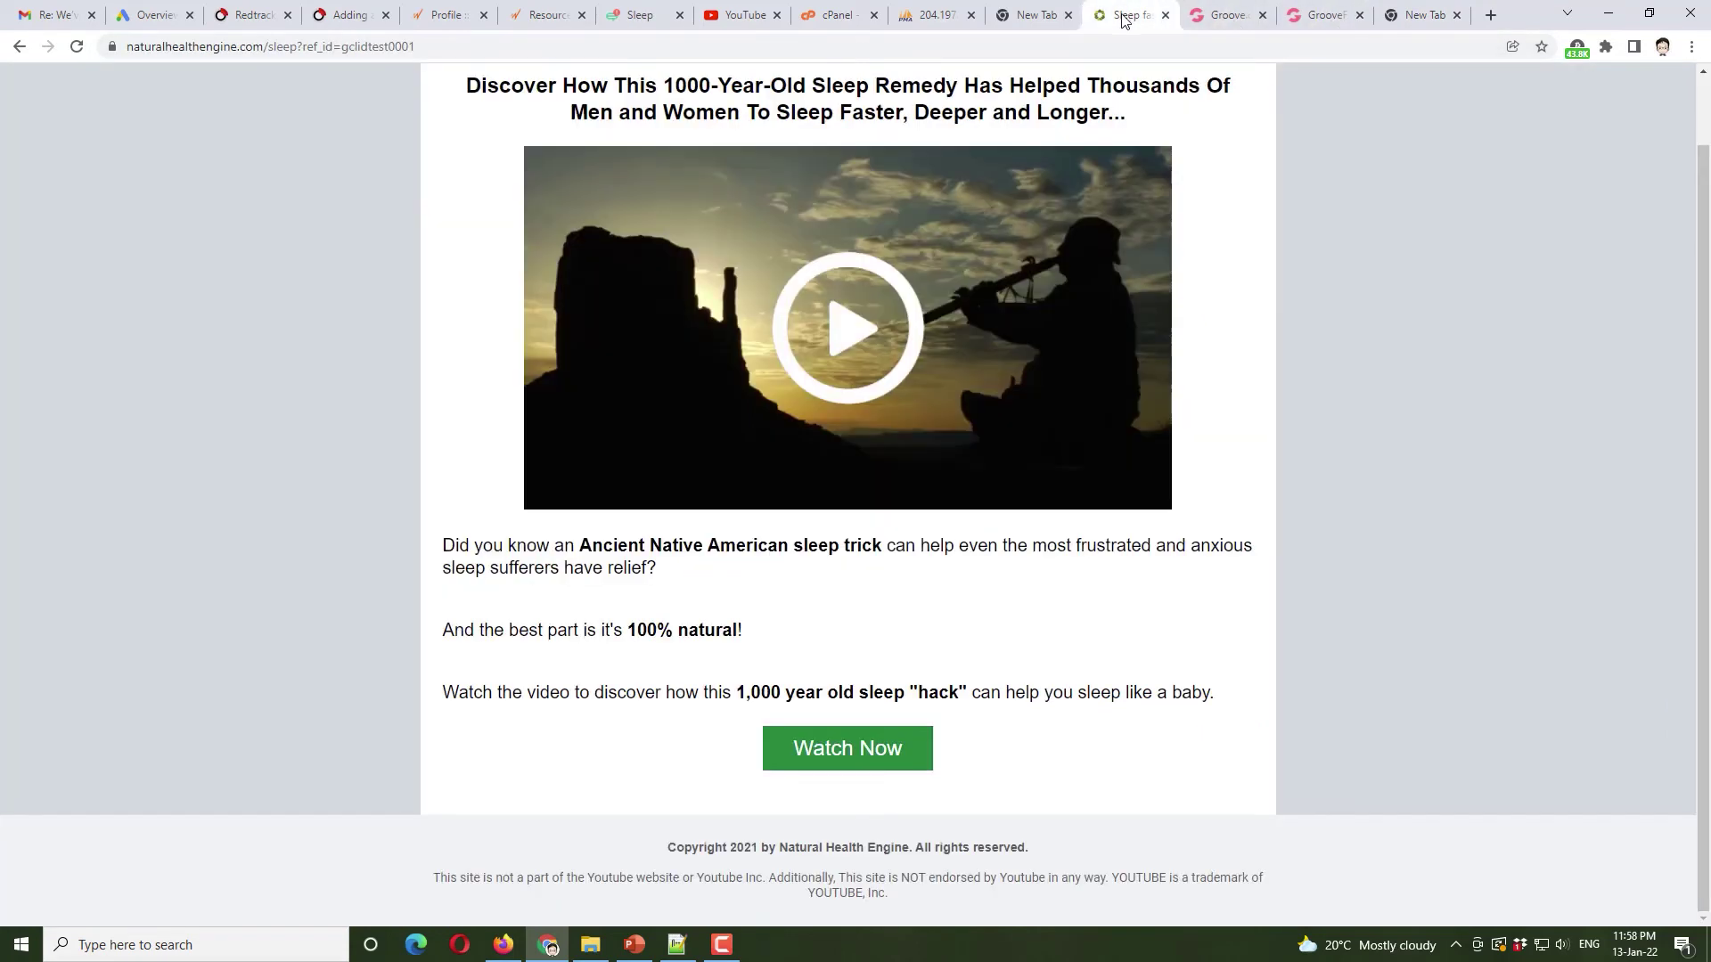
click(872, 759)
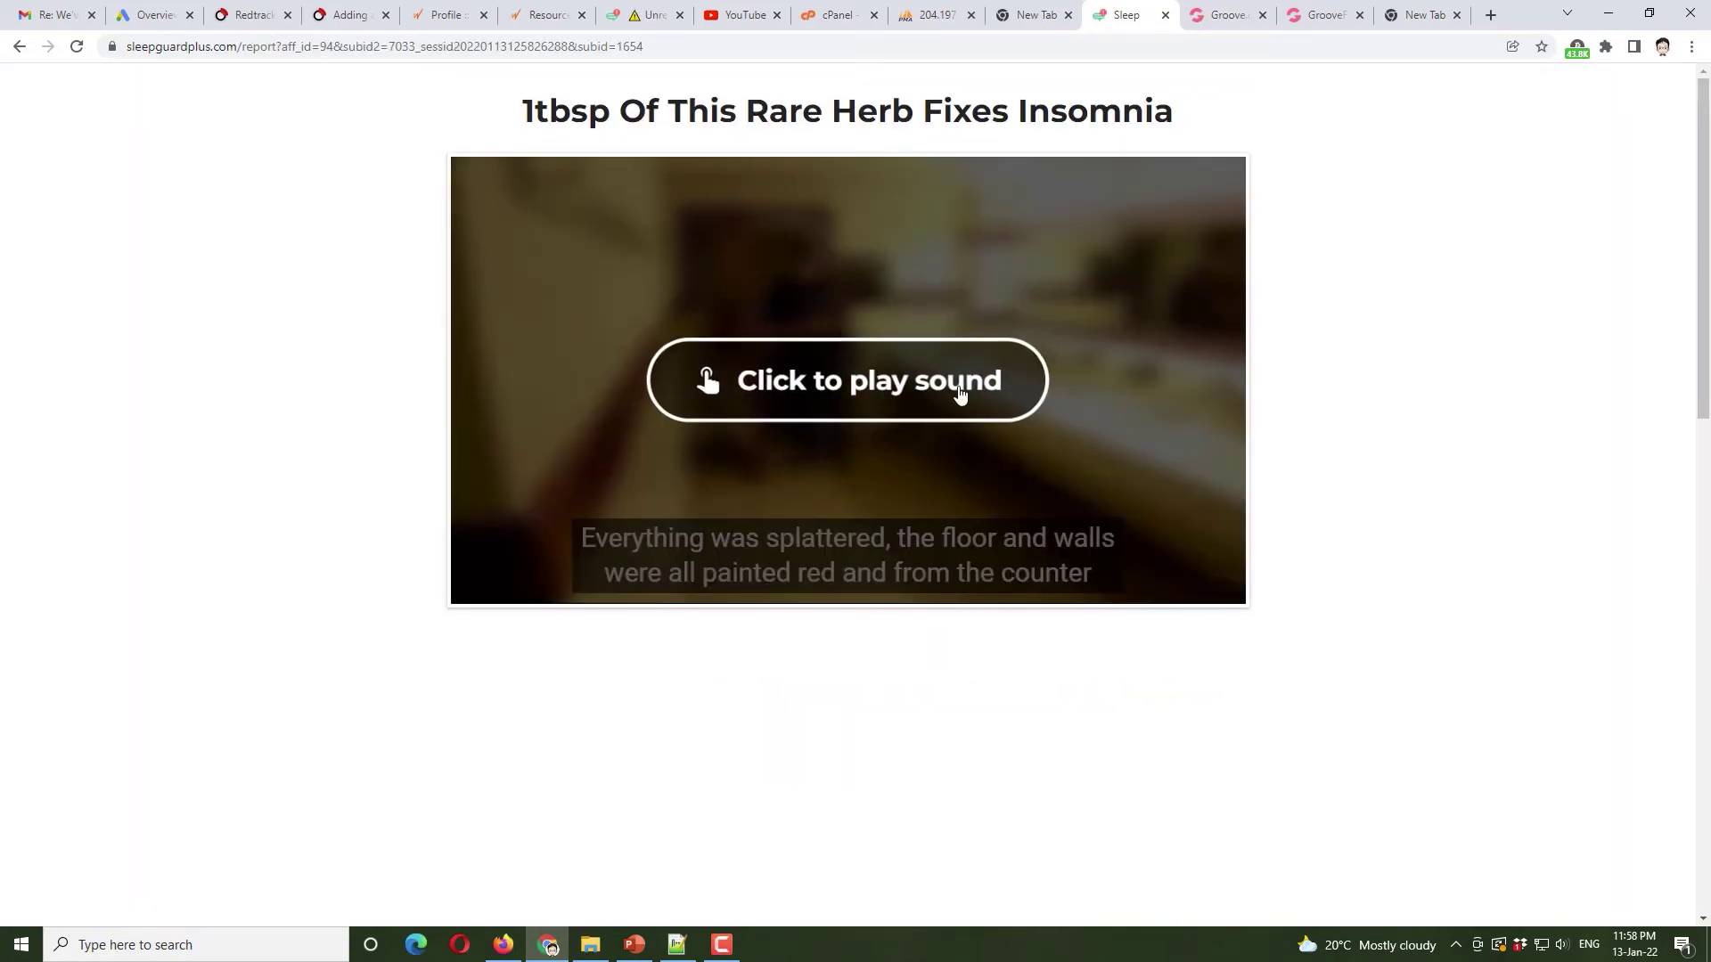
click(962, 392)
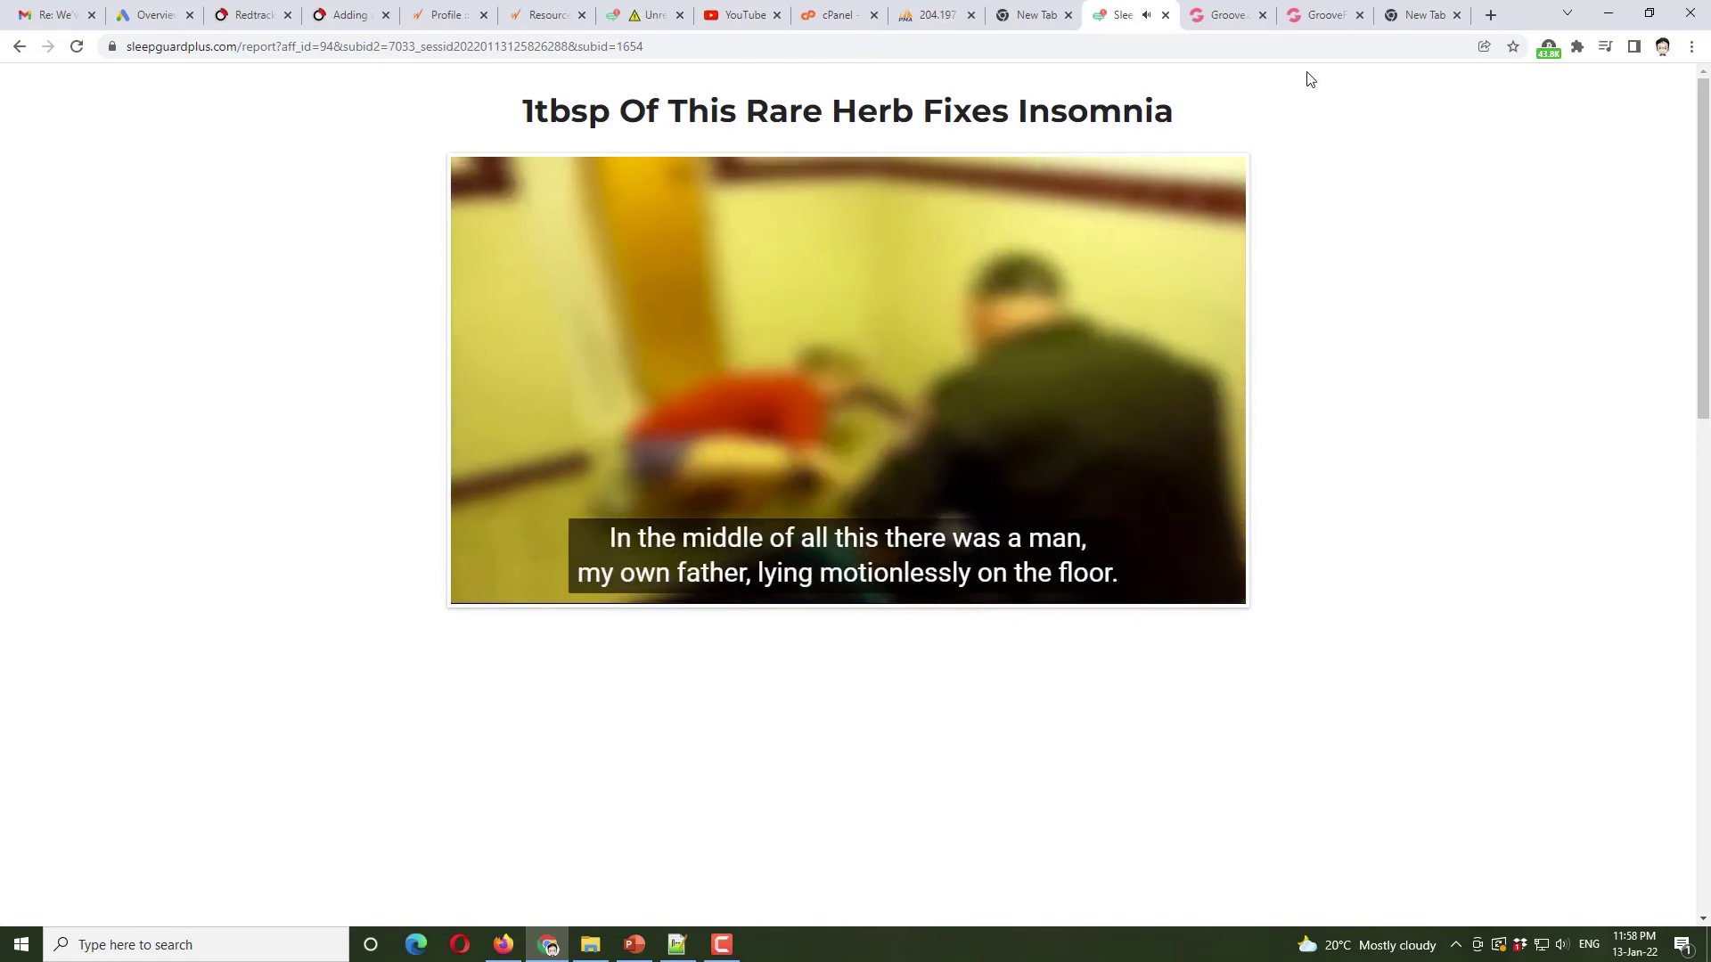
- Try to copy the saved postback pixel's link from the MaxWeb list and take it to a new browser tab
mouse_move(936, 13)
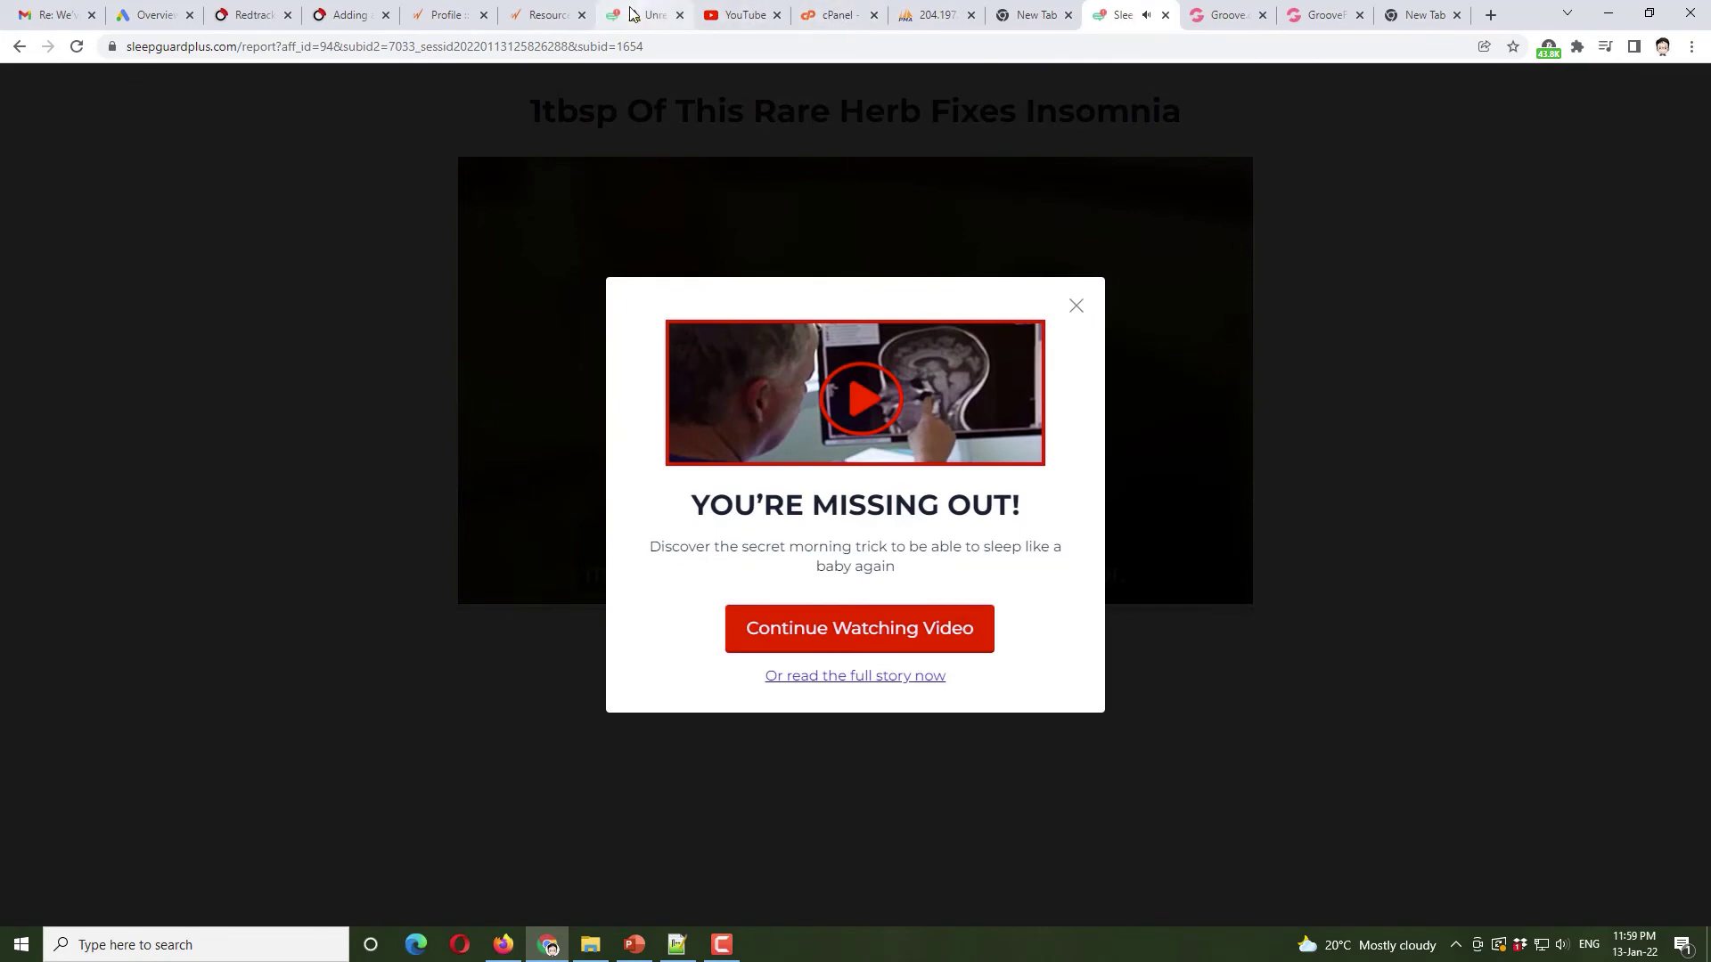
click(638, 14)
click(541, 16)
click(446, 15)
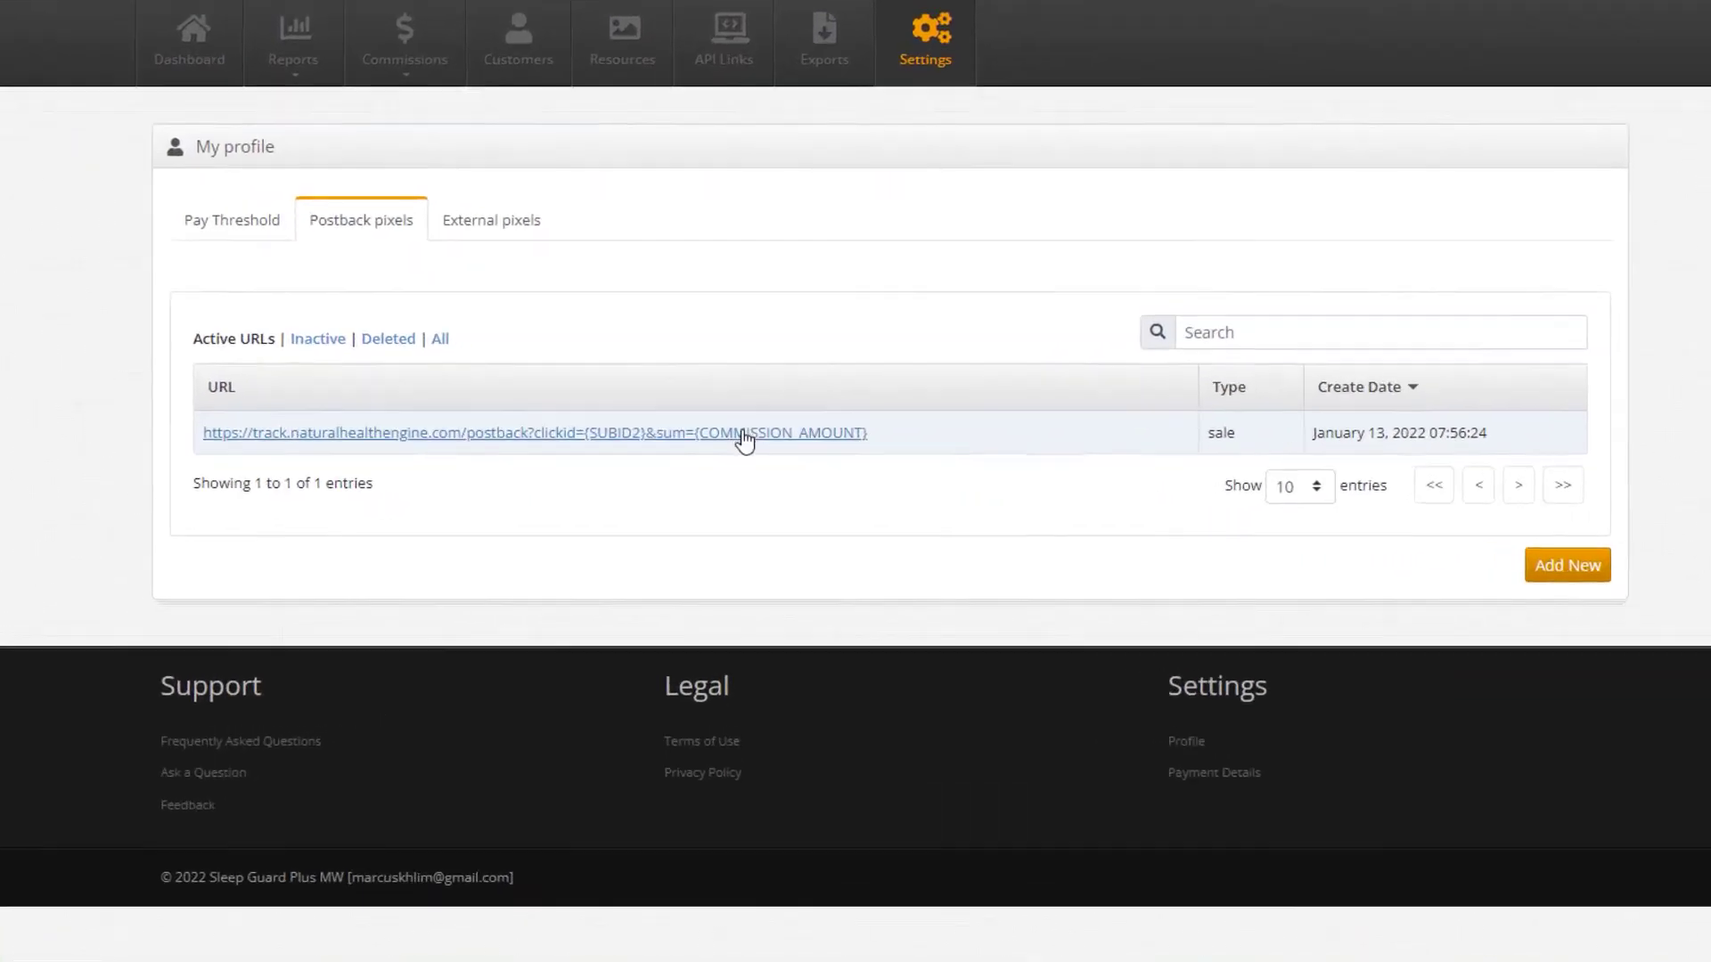
right_click(737, 457)
click(895, 607)
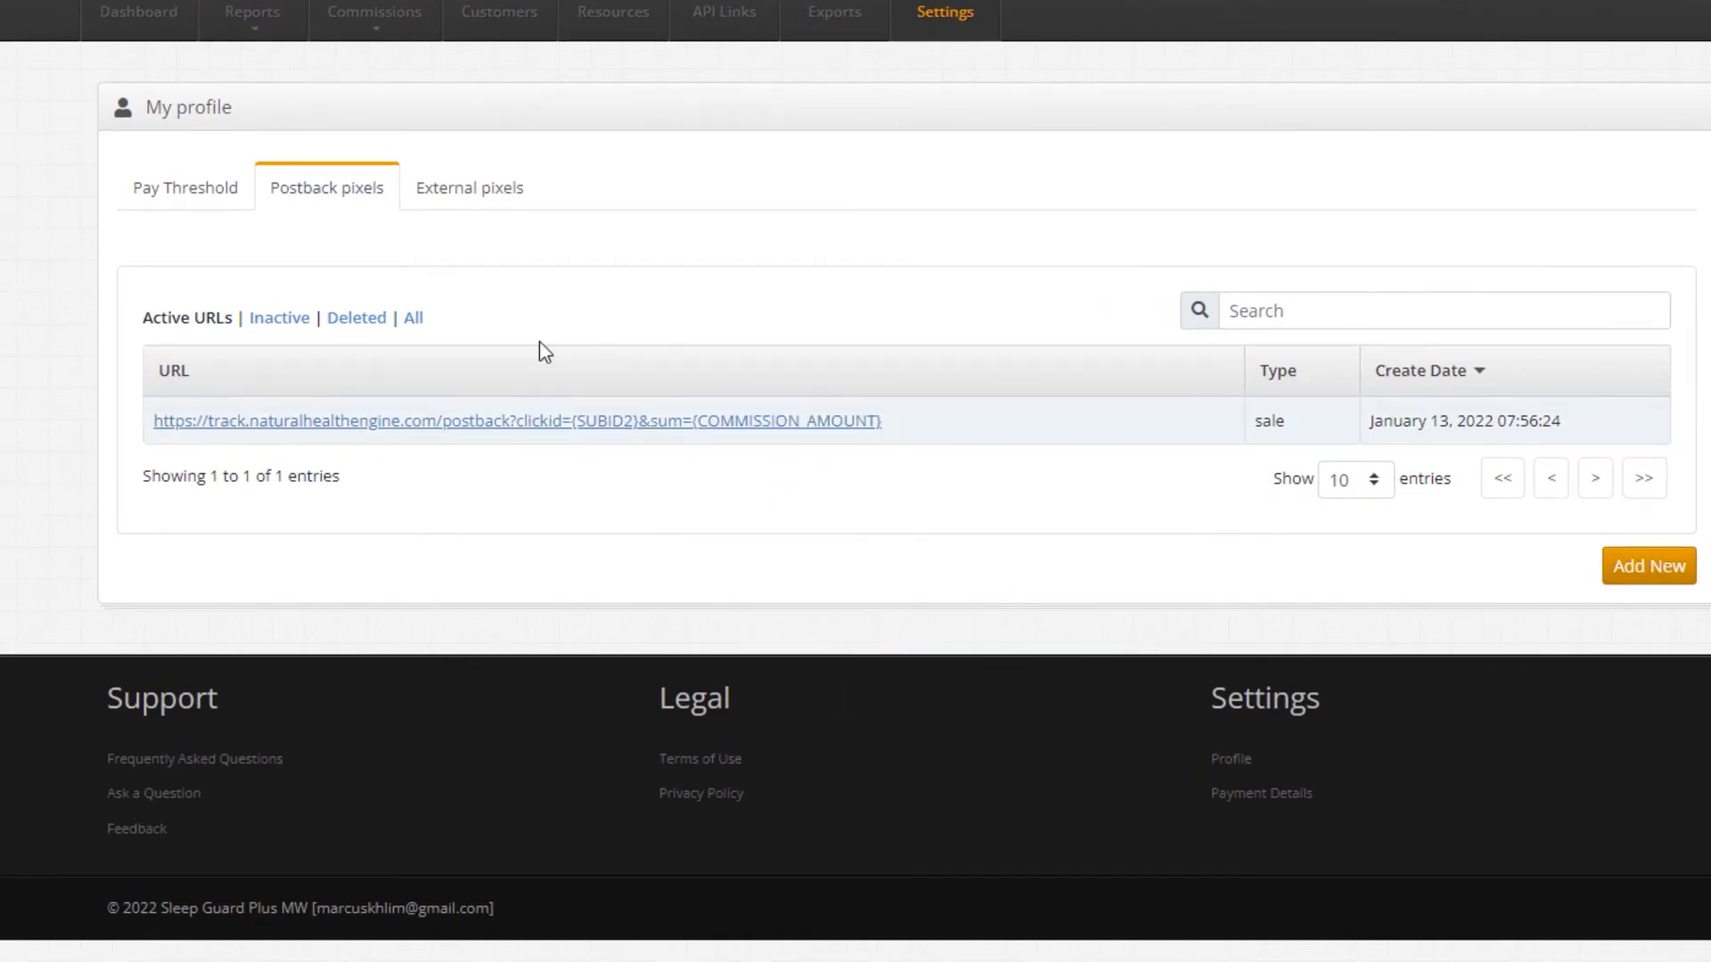
click(1265, 20)
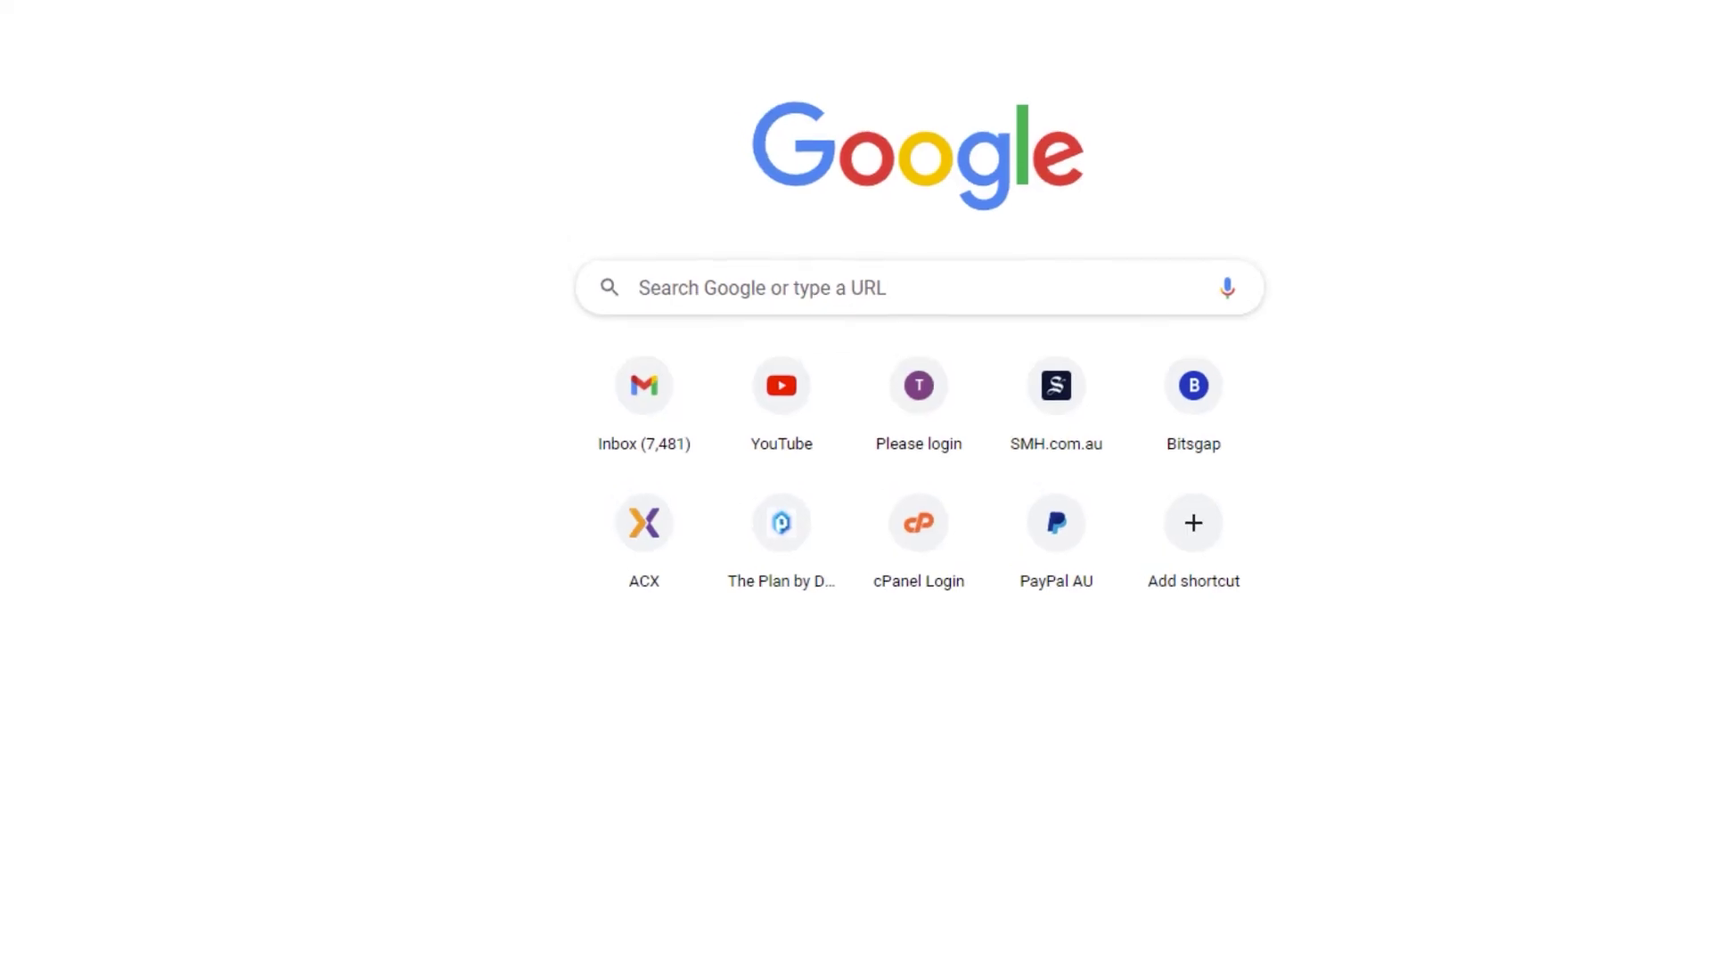
click(1509, 35)
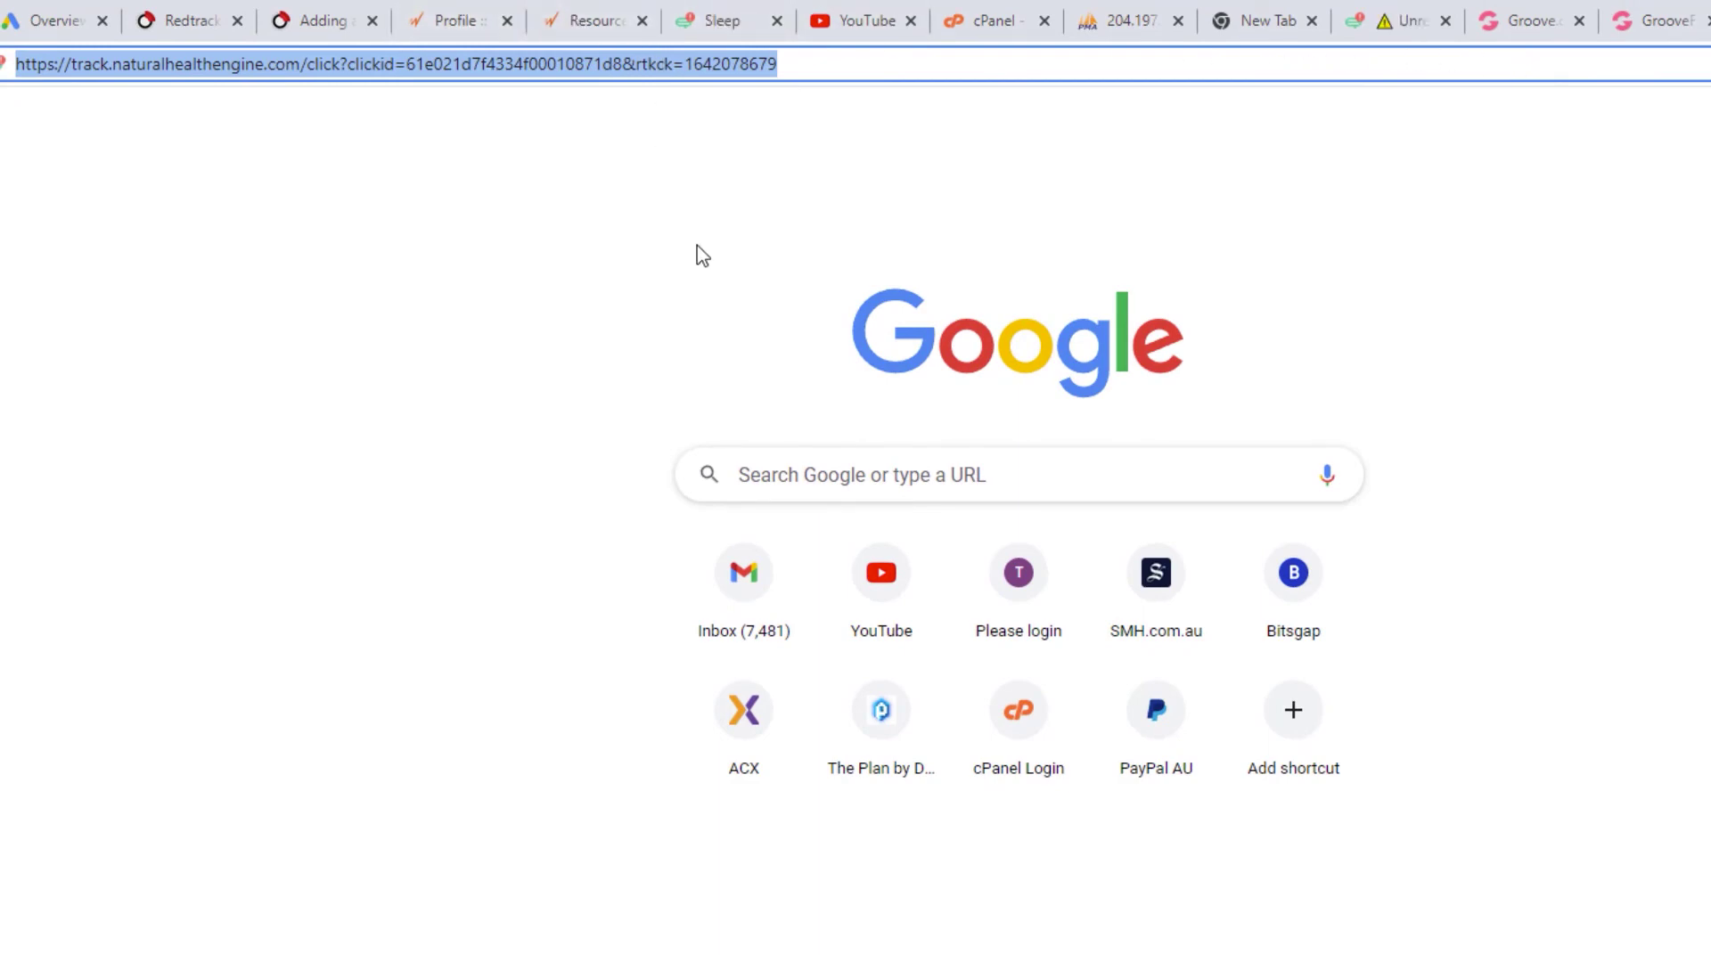
- Copy the saved postback pixel's full URL from the MaxWeb profile and paste it as the address in the new browser tab
click(562, 20)
click(441, 20)
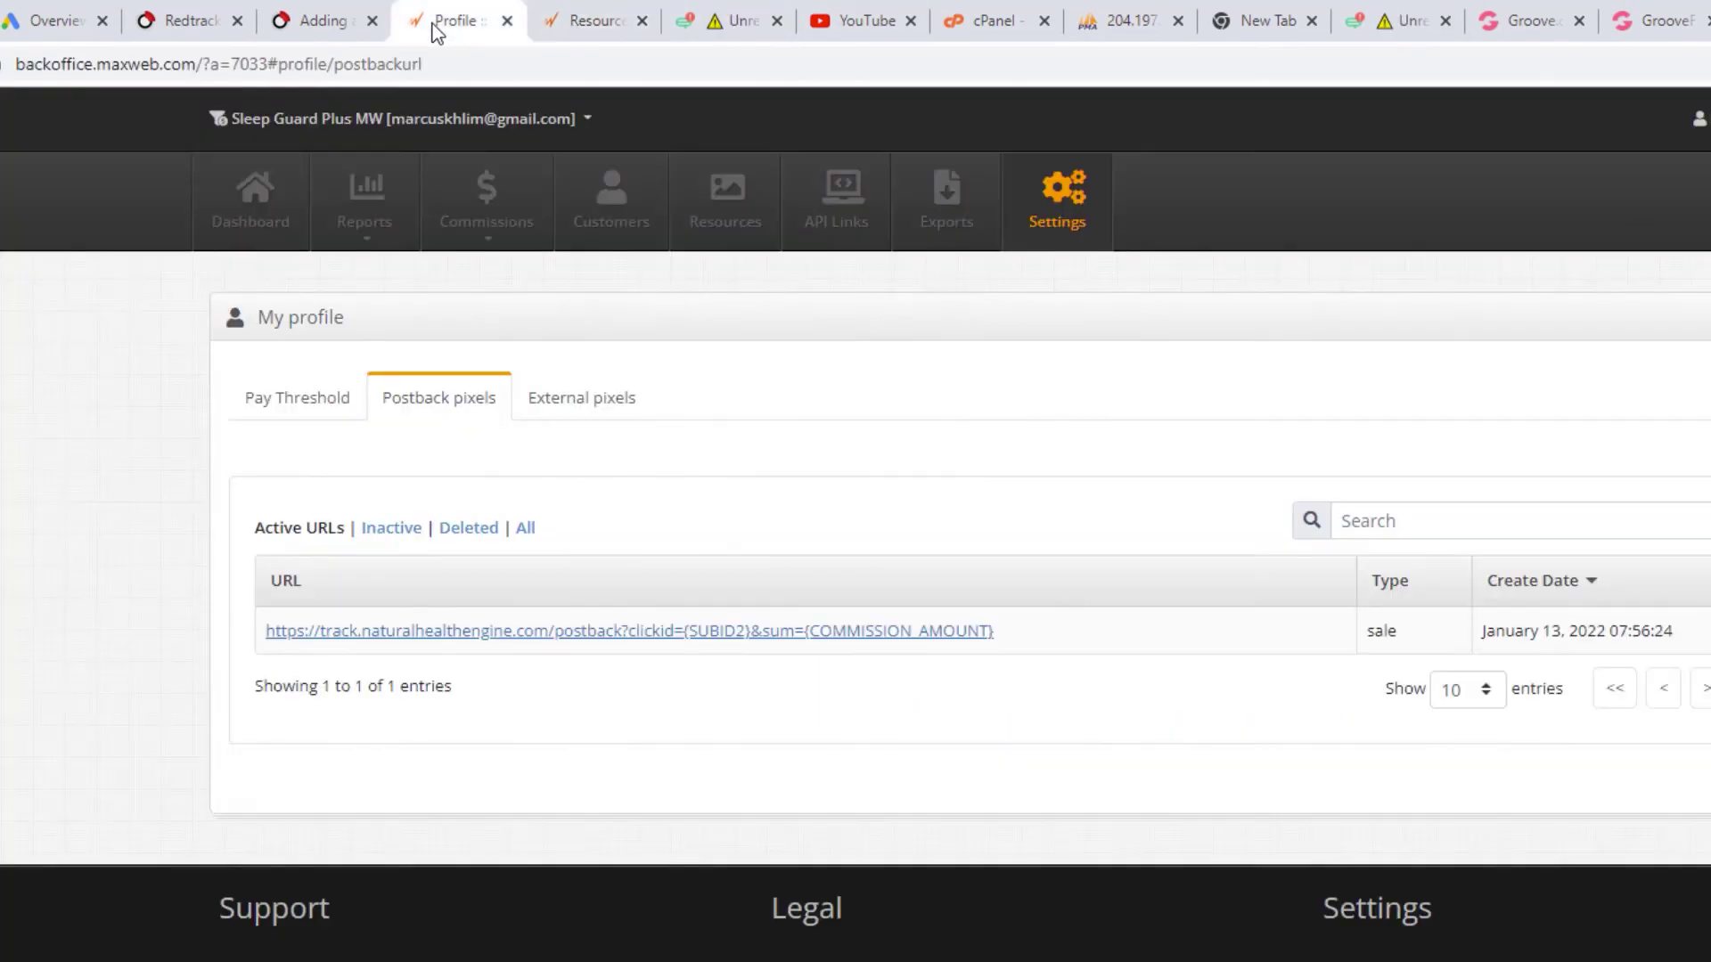
drag(1047, 638, 297, 623)
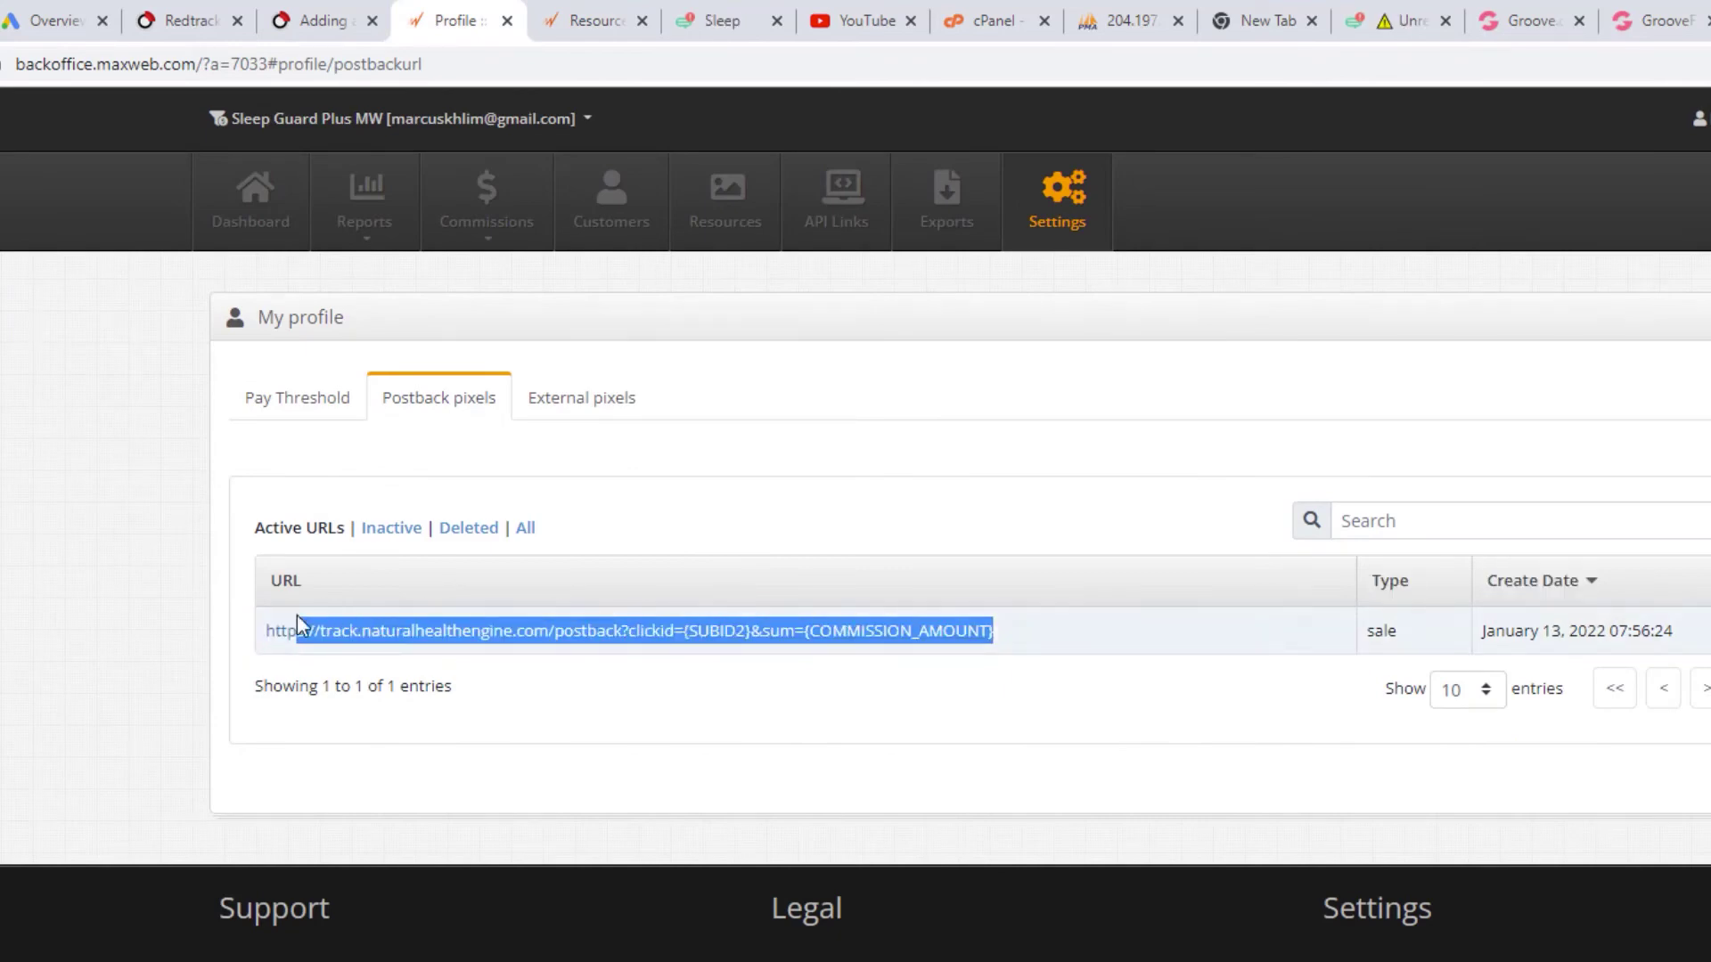
click(1025, 638)
drag(1025, 629, 267, 634)
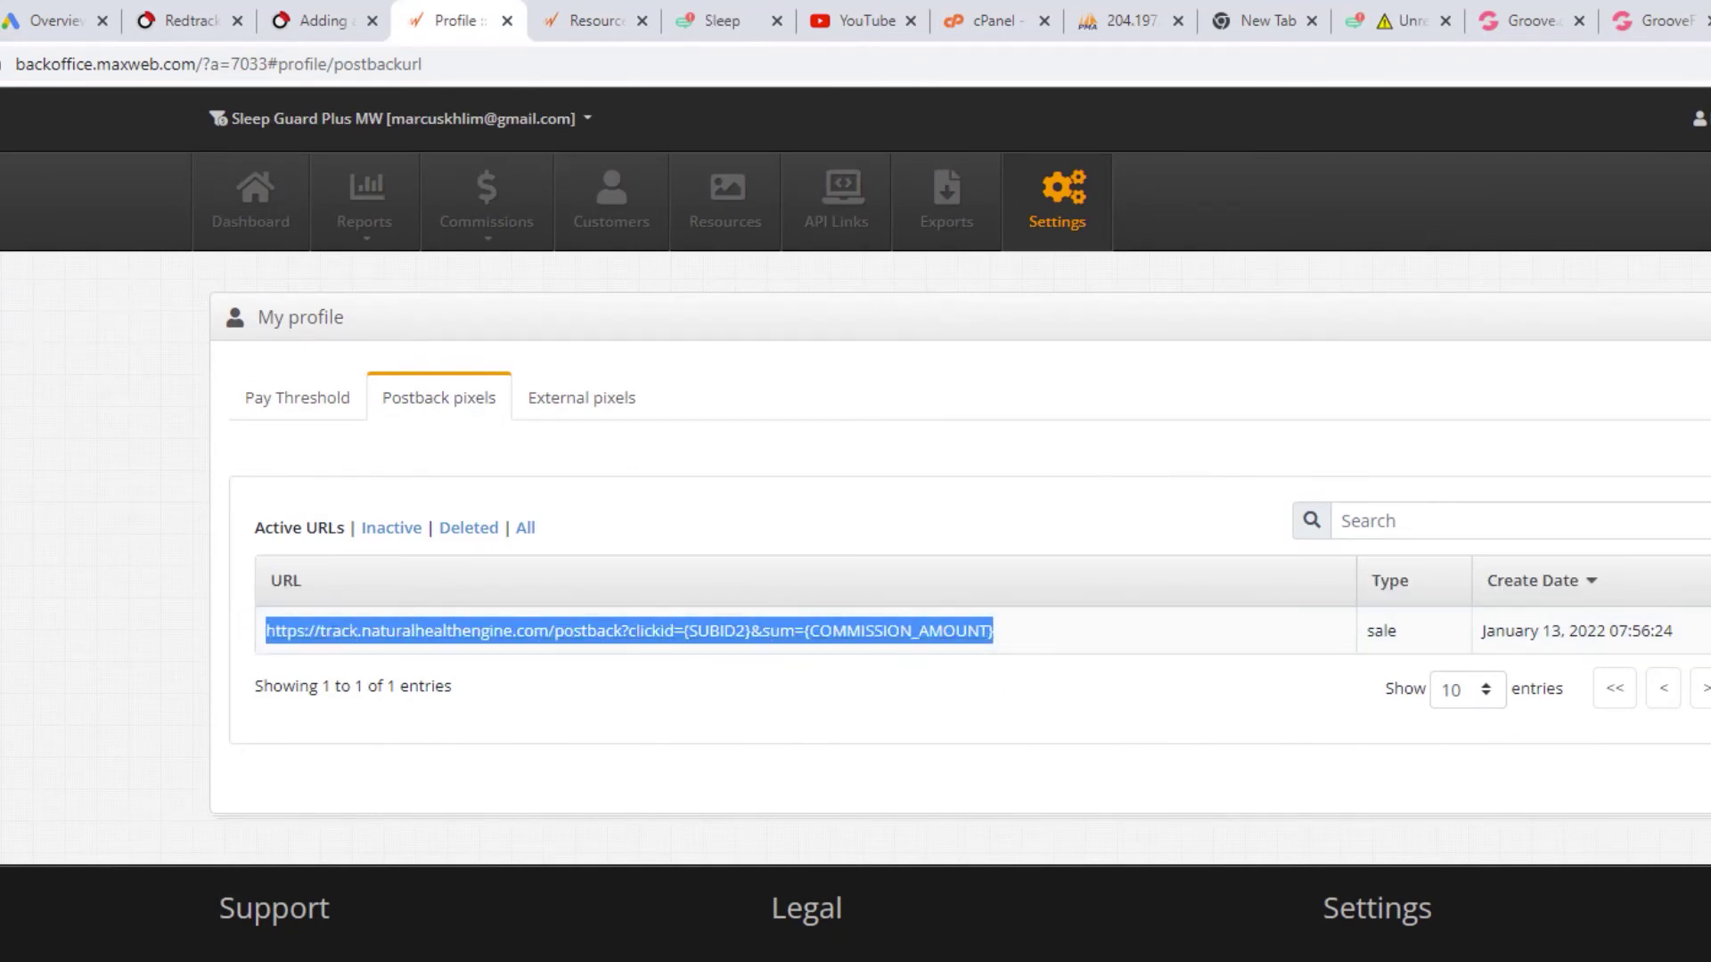
click(1260, 20)
key(ctrl+v)
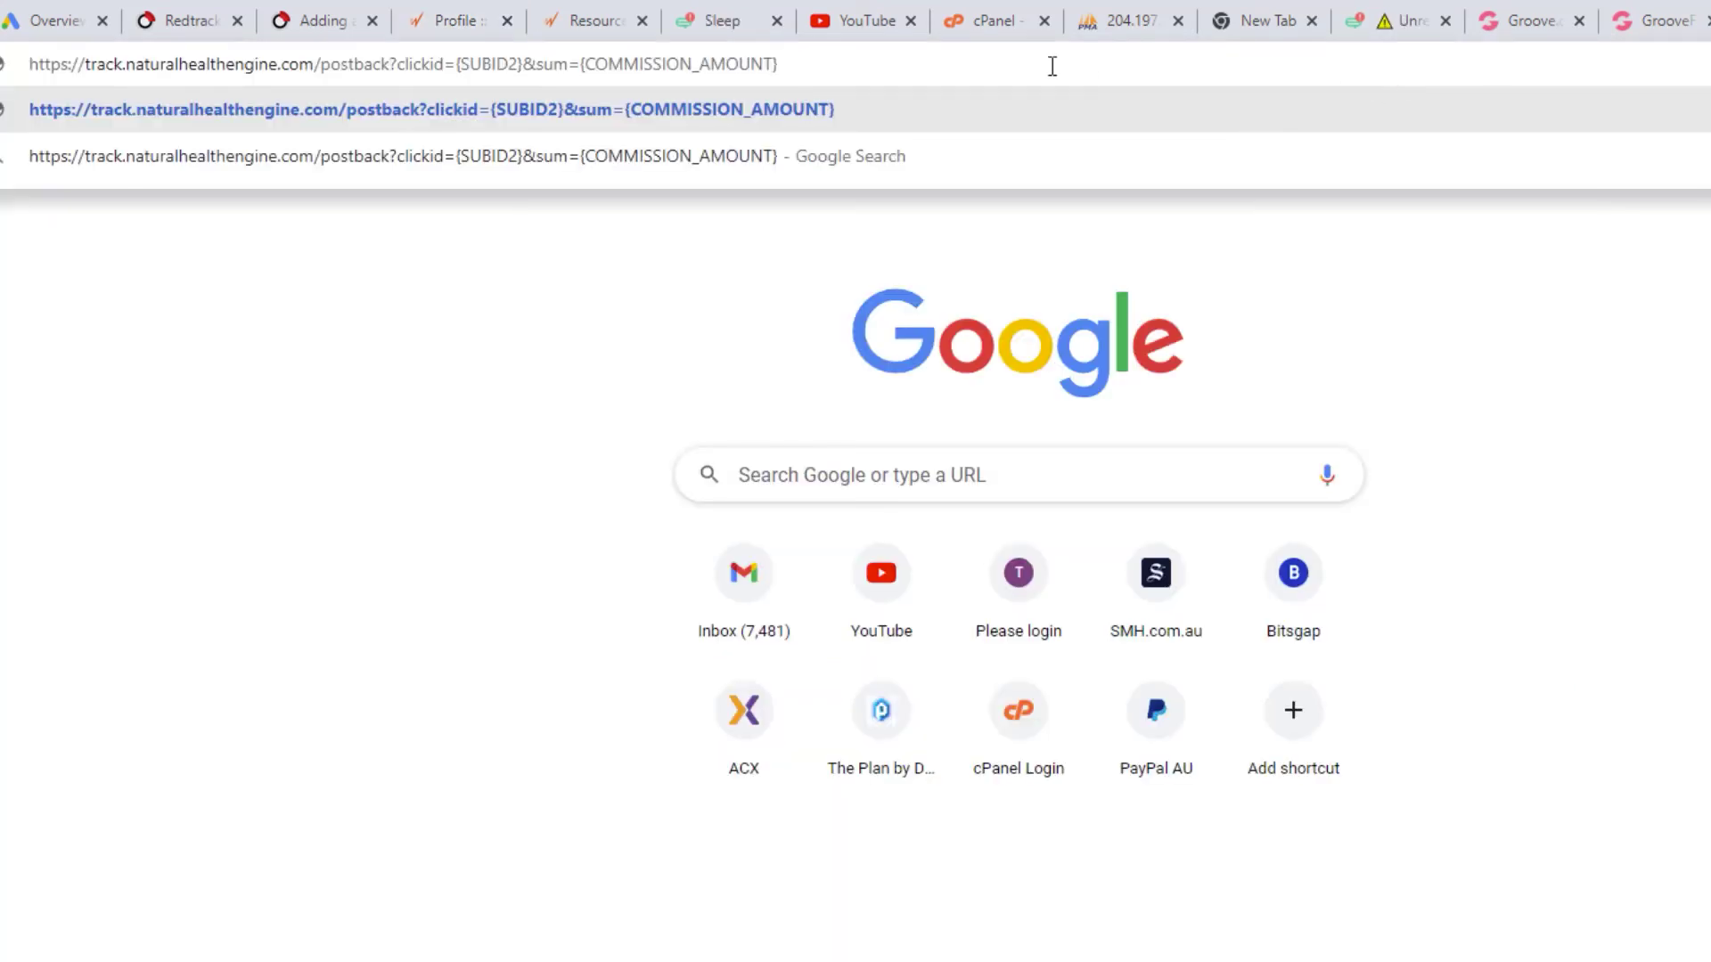
- Replace the postback's commission placeholder with 87 and its SUBID2 placeholder with clickid 61e021d7f4334f00010871d8, and load the URL
drag(524, 64, 467, 64)
drag(581, 64, 847, 64)
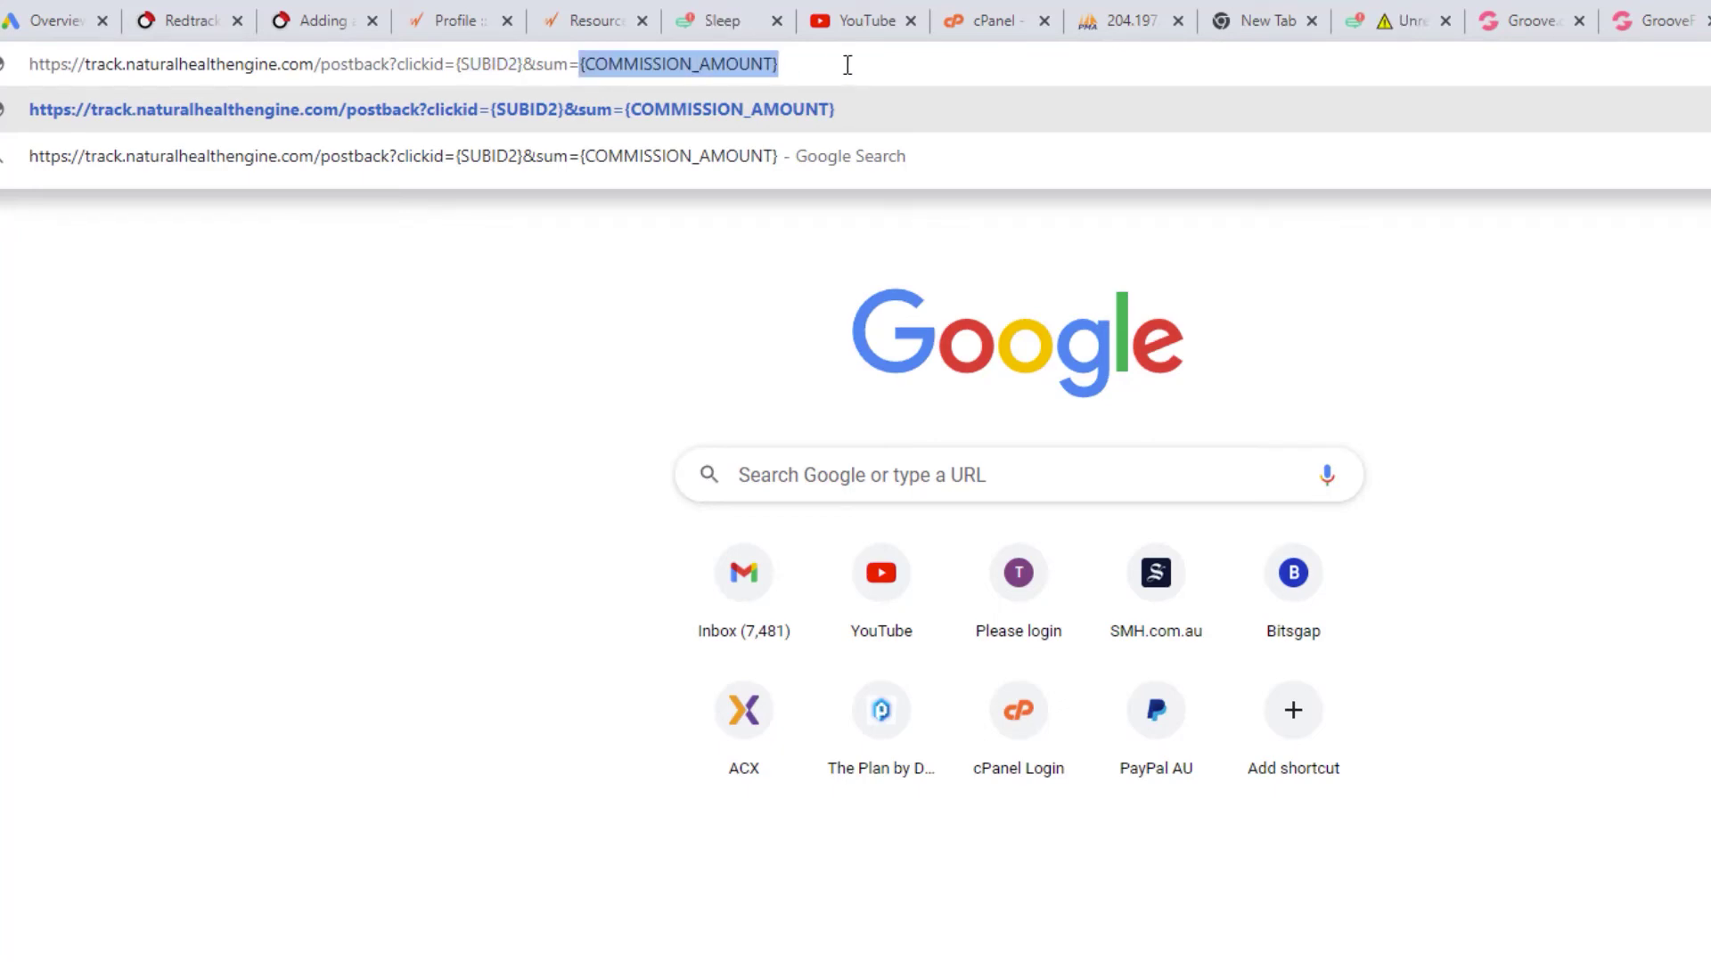
text(87)
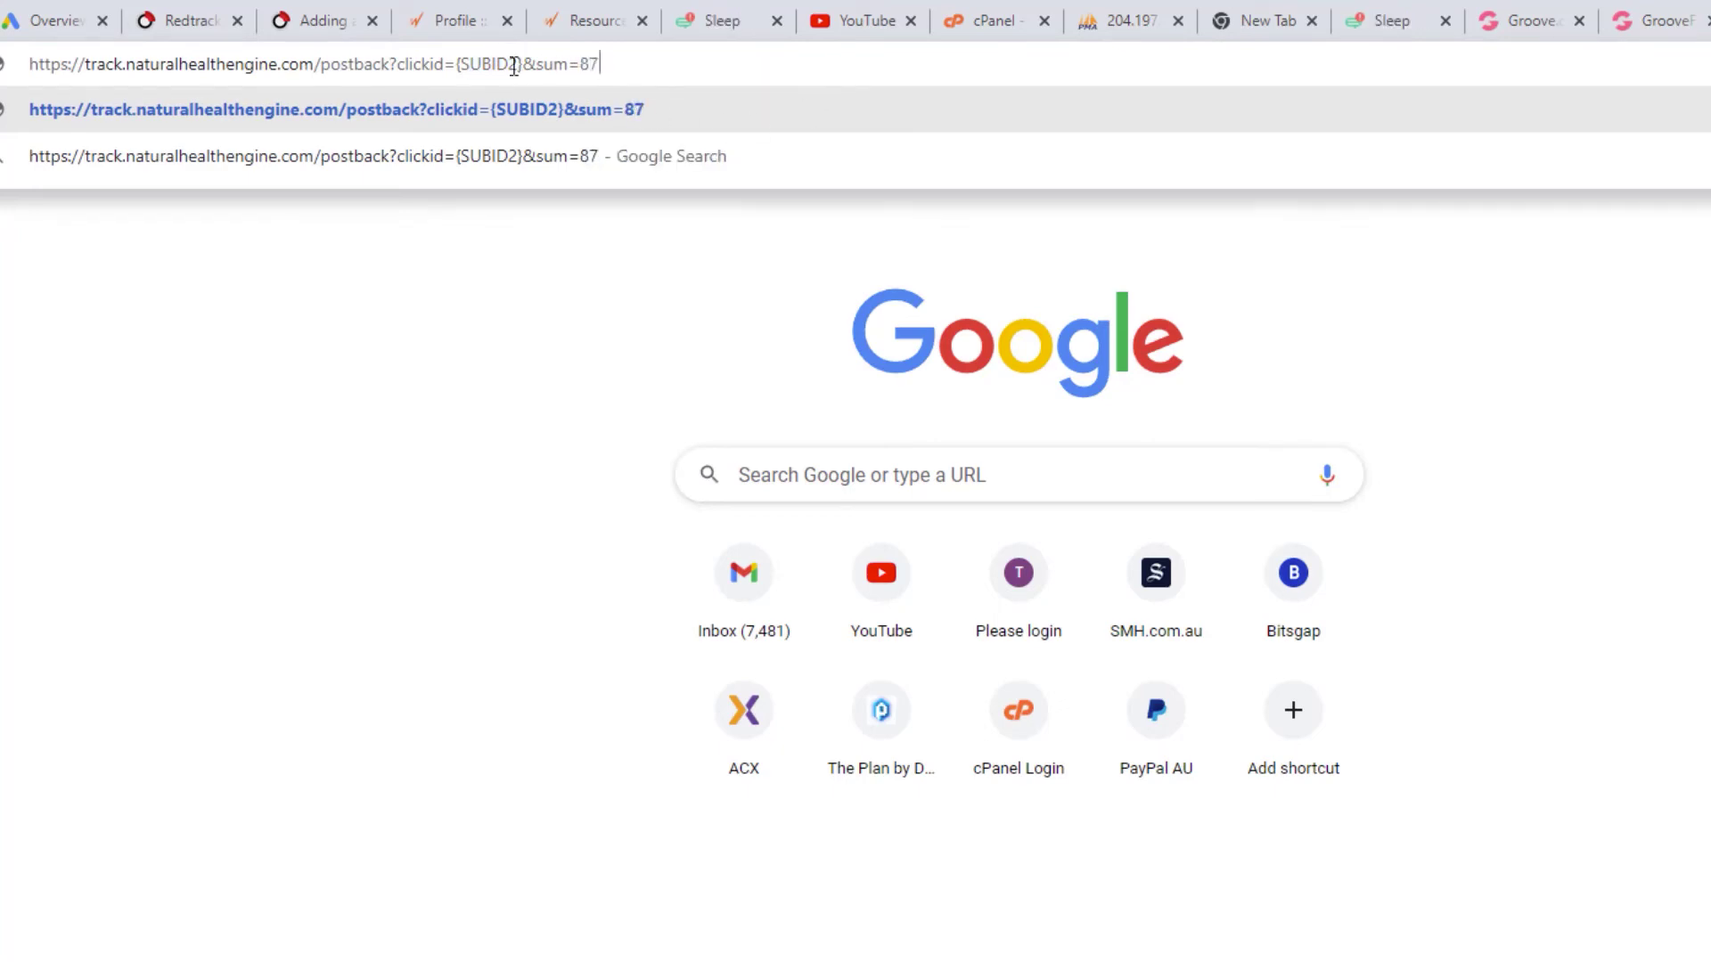
drag(525, 68, 456, 67)
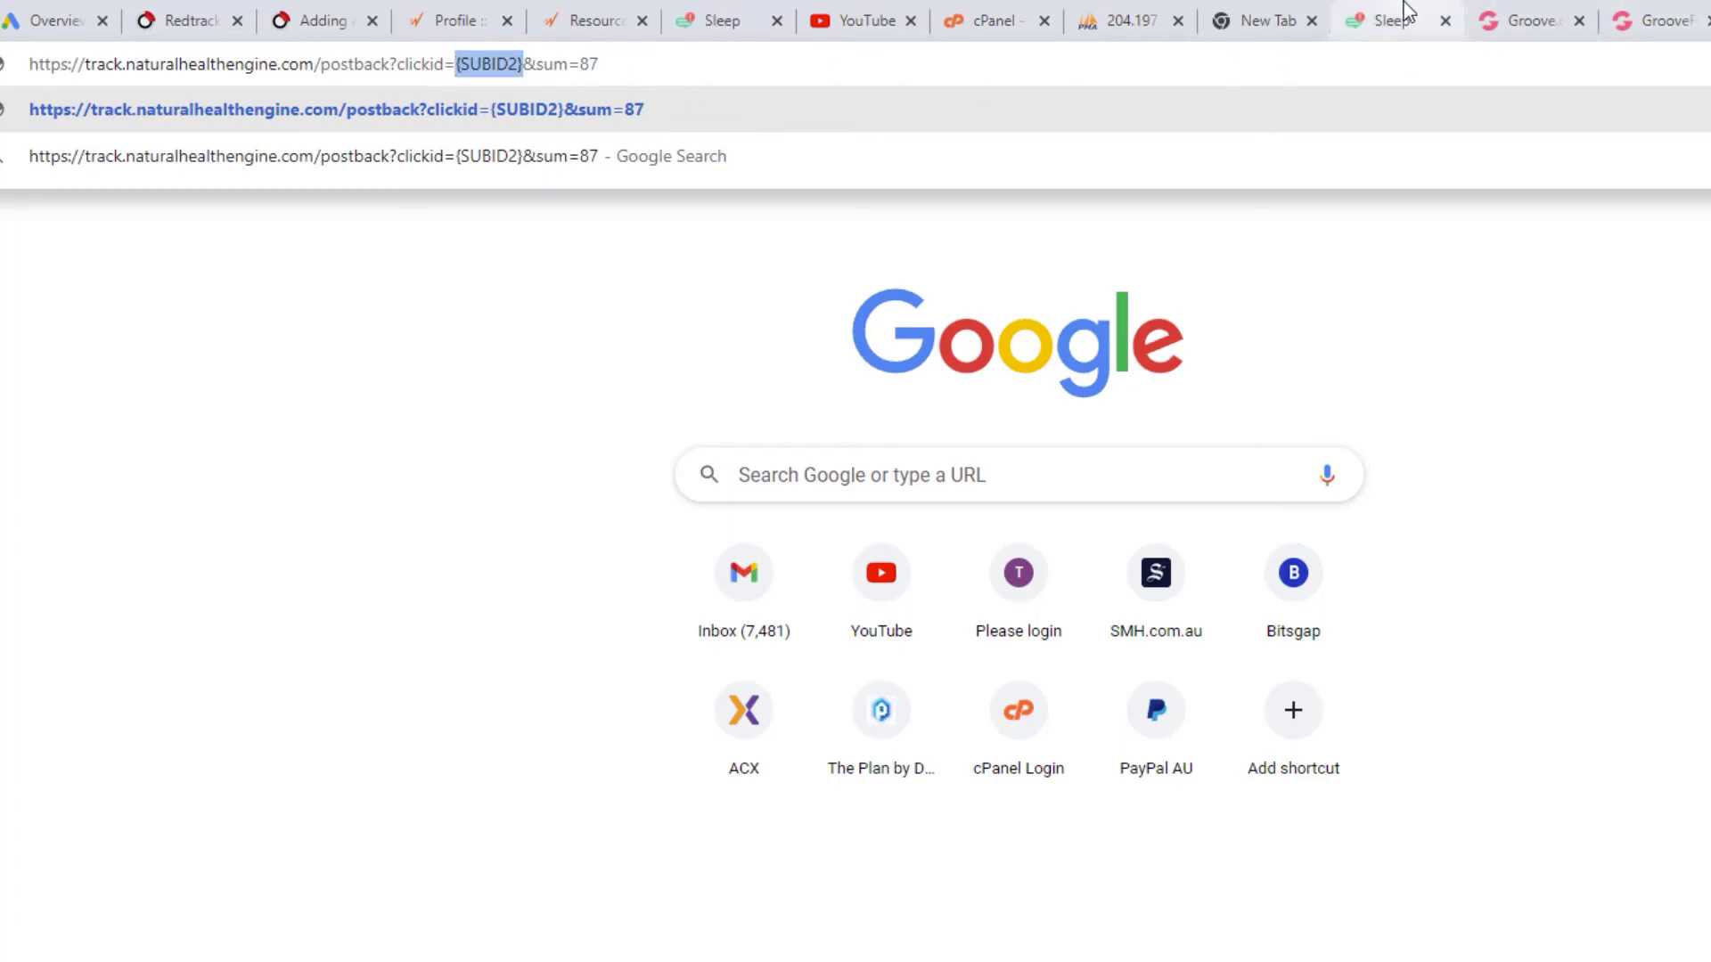
key(Escape)
click(511, 65)
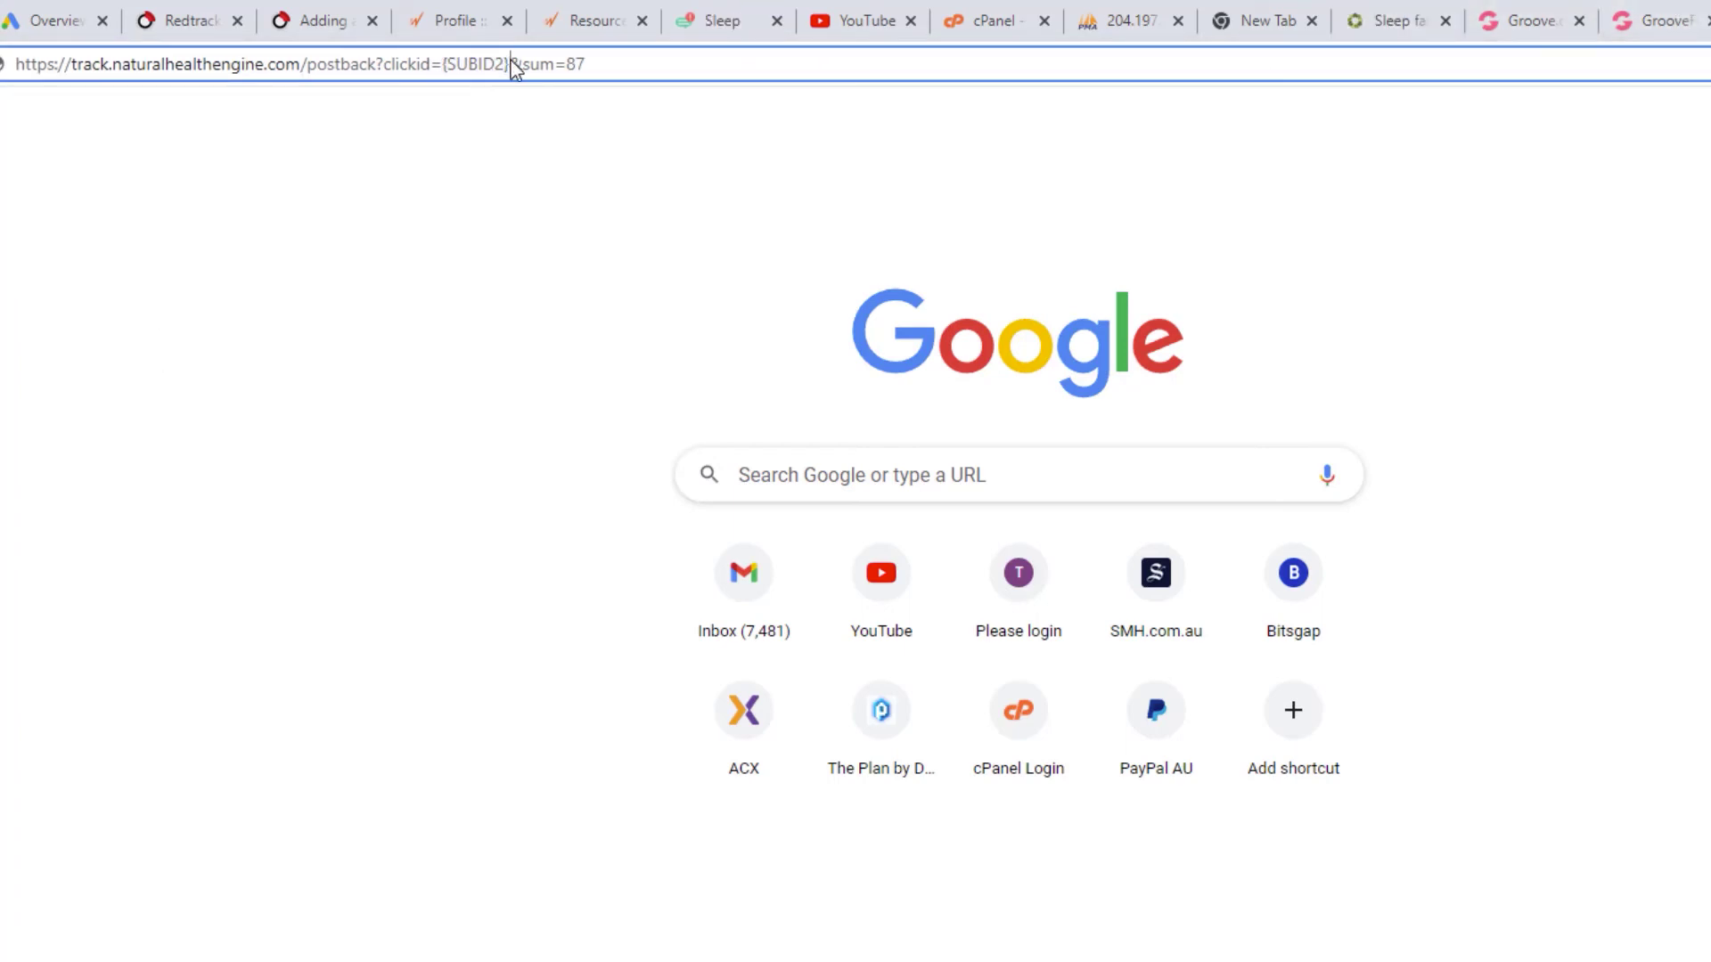
drag(509, 63, 446, 63)
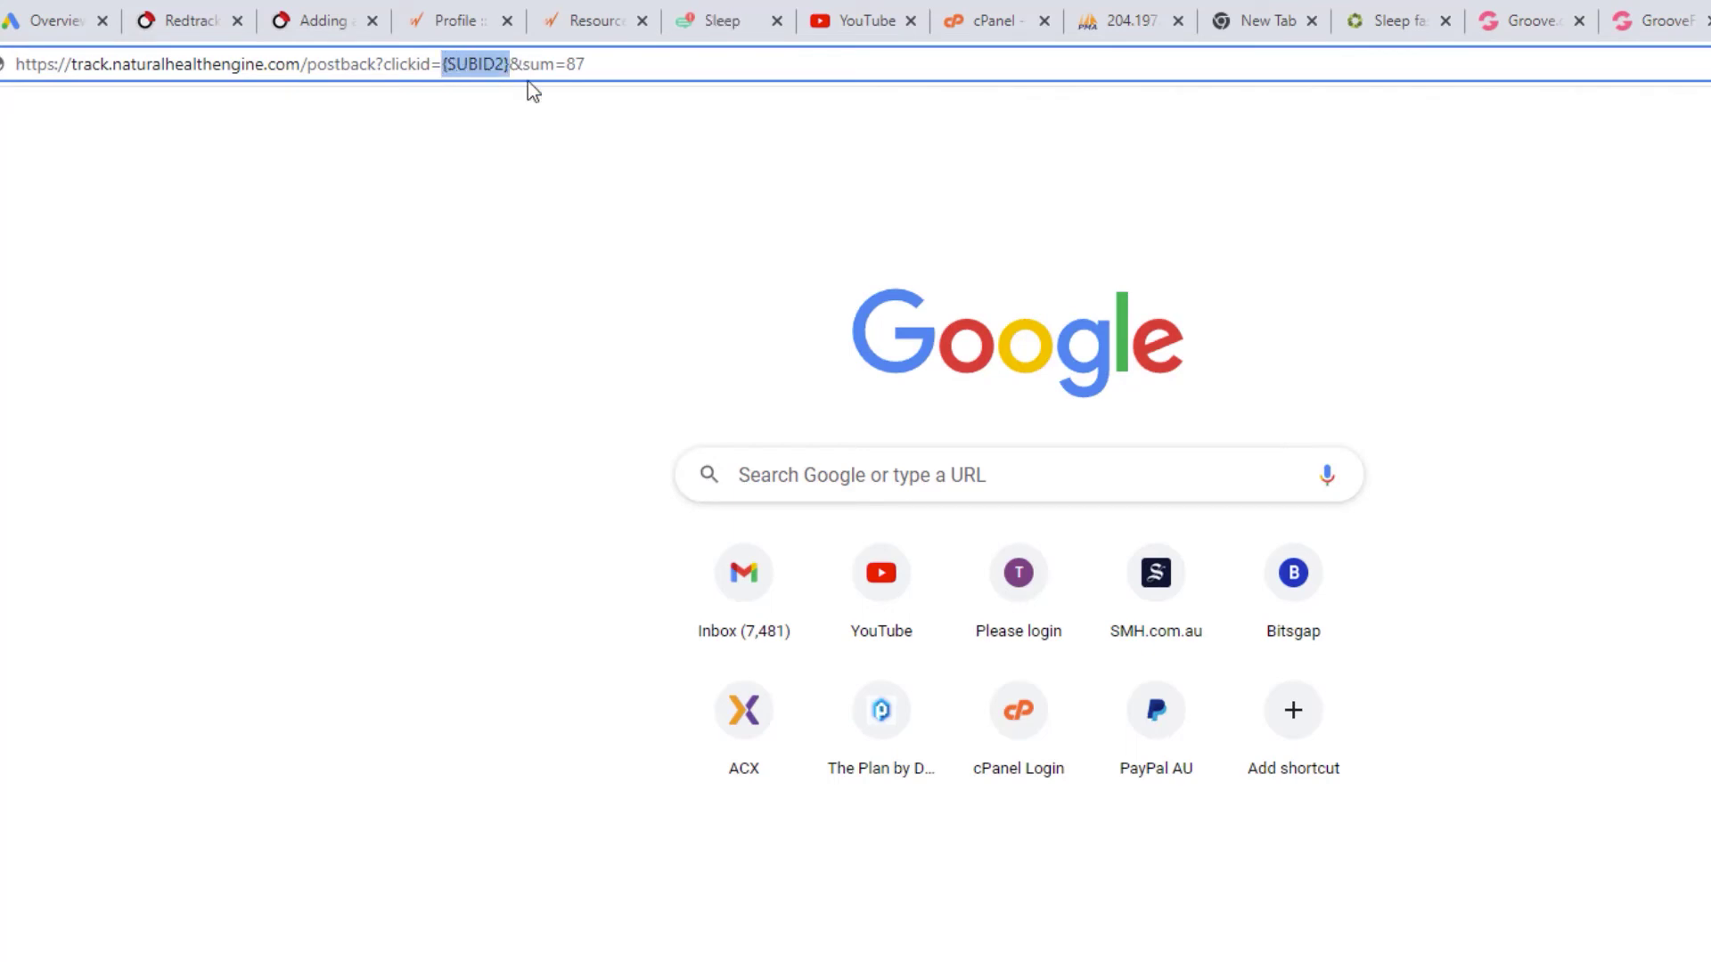
key(ctrl+v)
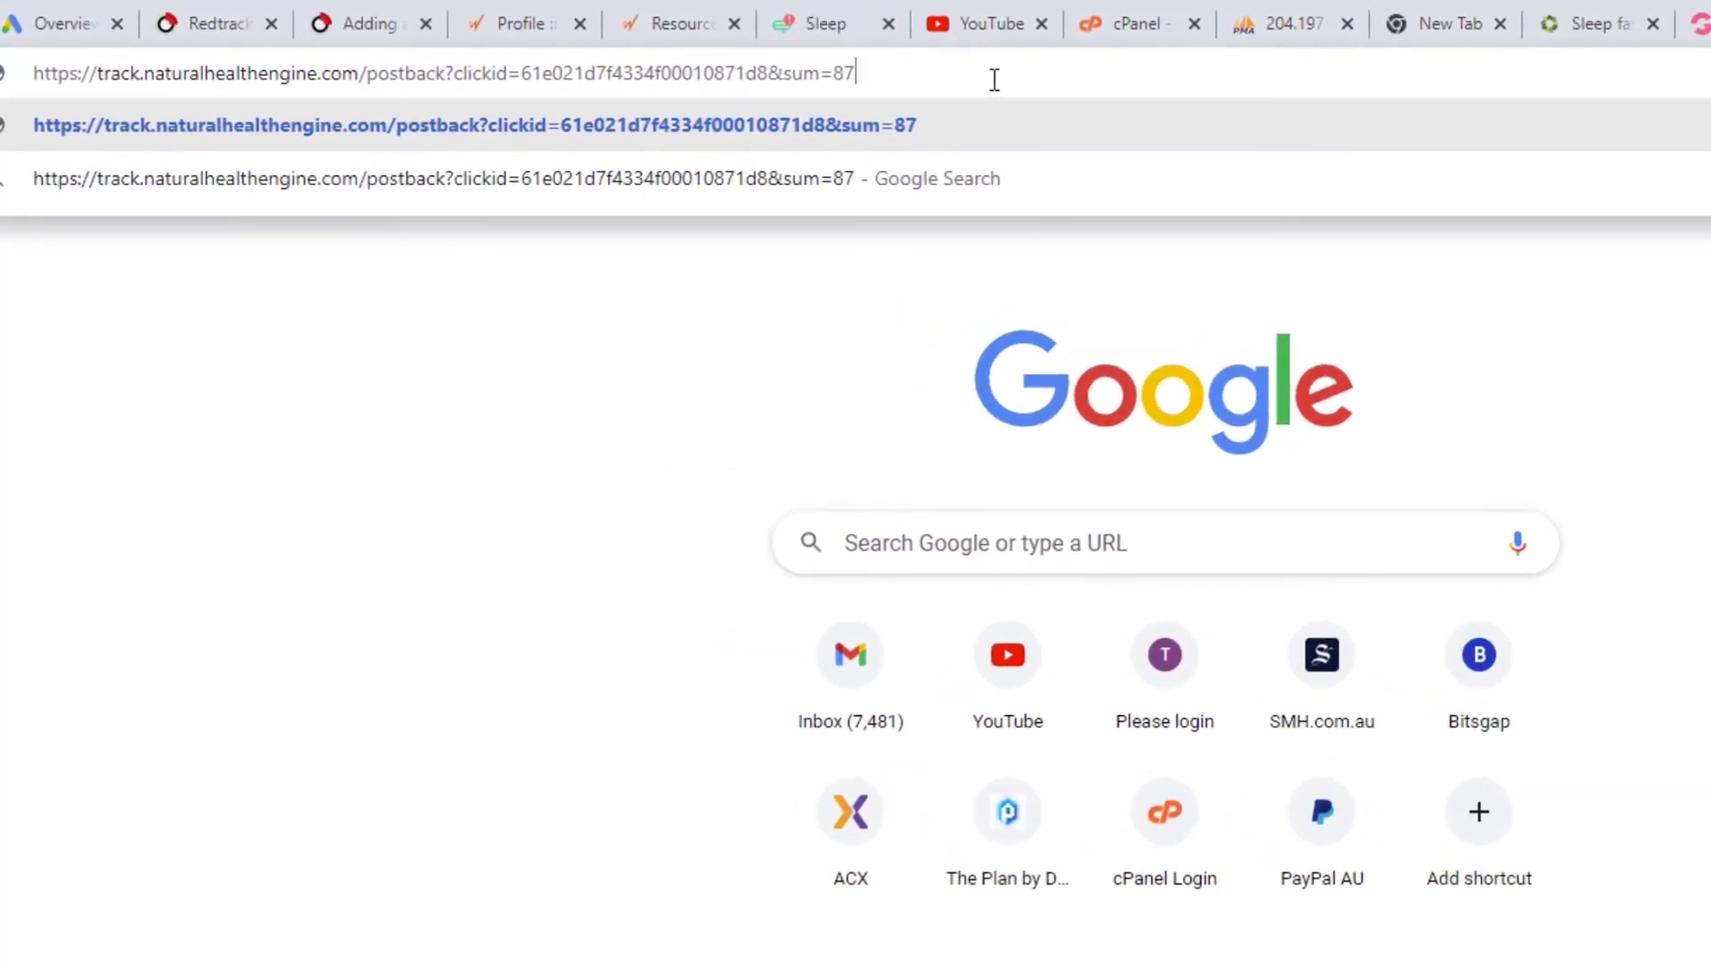
key(Return)
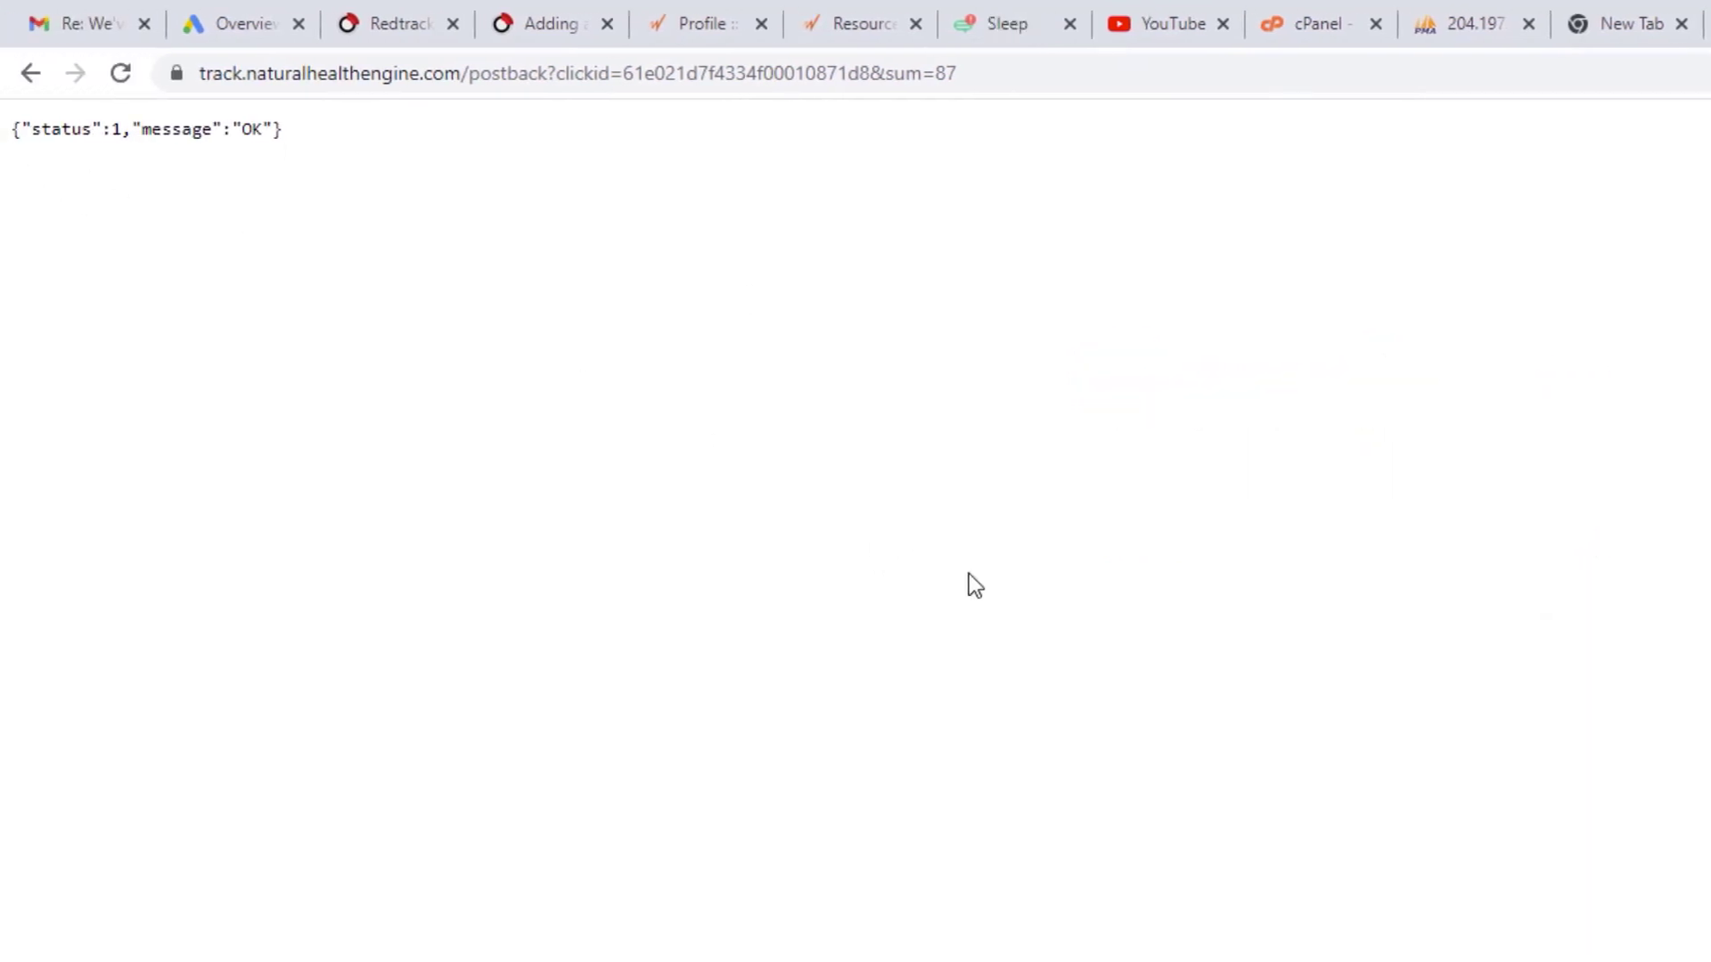
- Browse the conversions table in phpMyAdmin and examine the gclid value of the newest record
click(1457, 27)
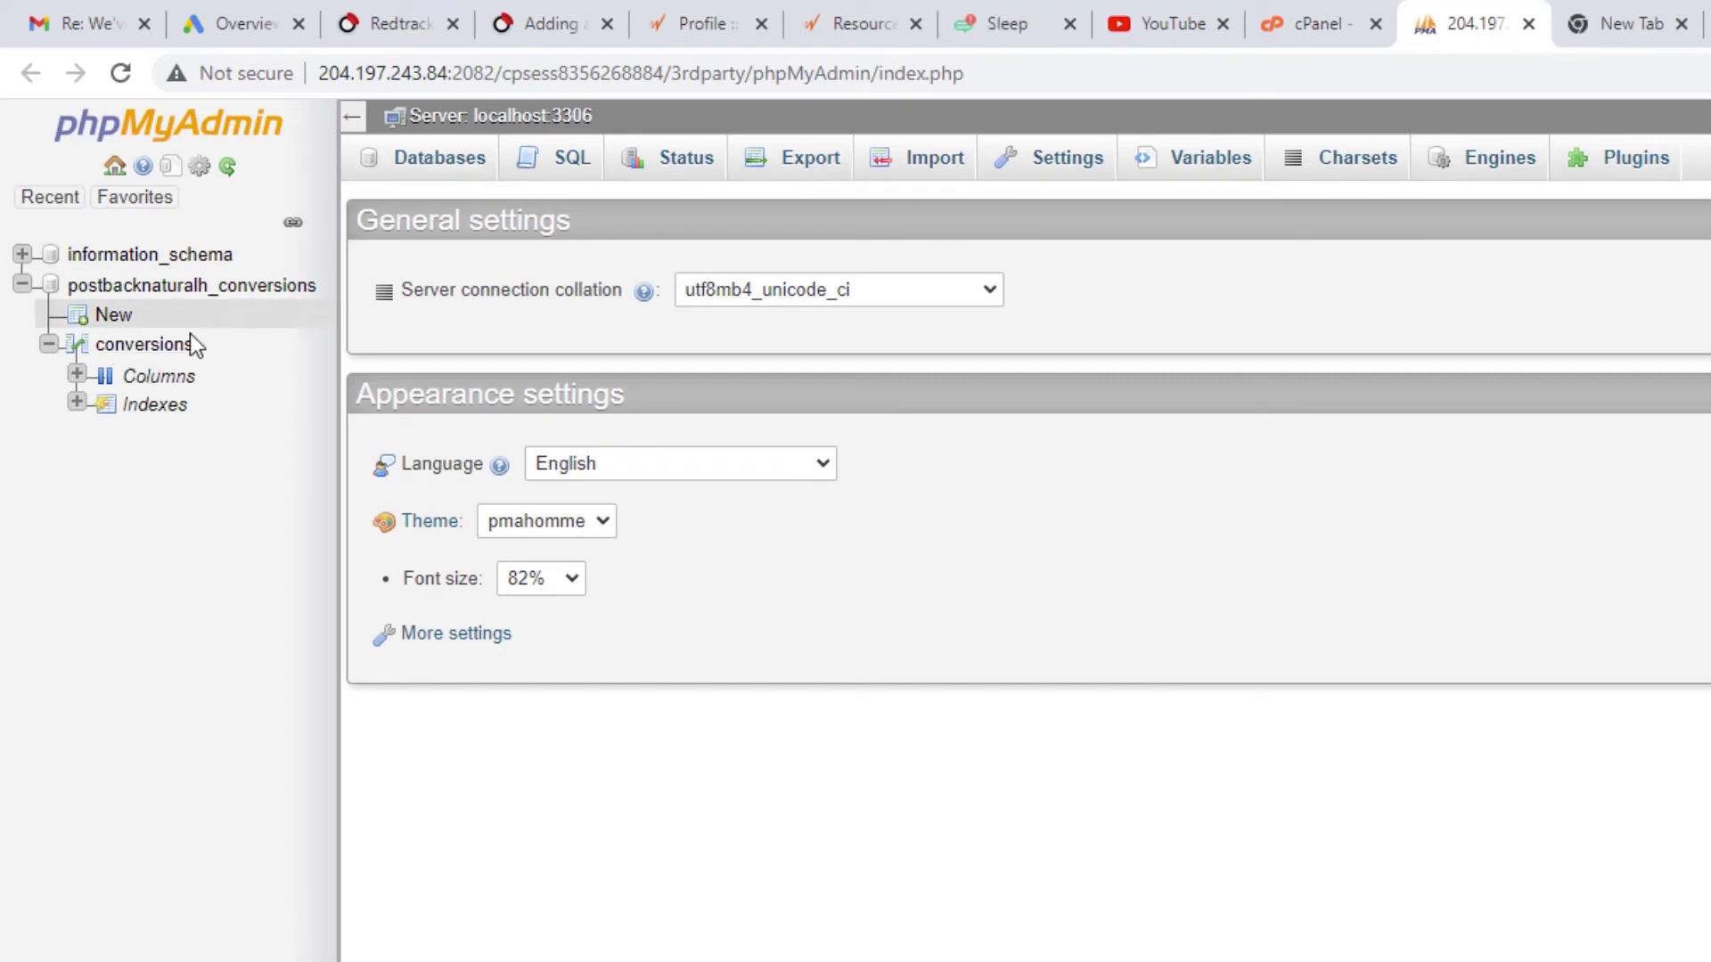
click(144, 344)
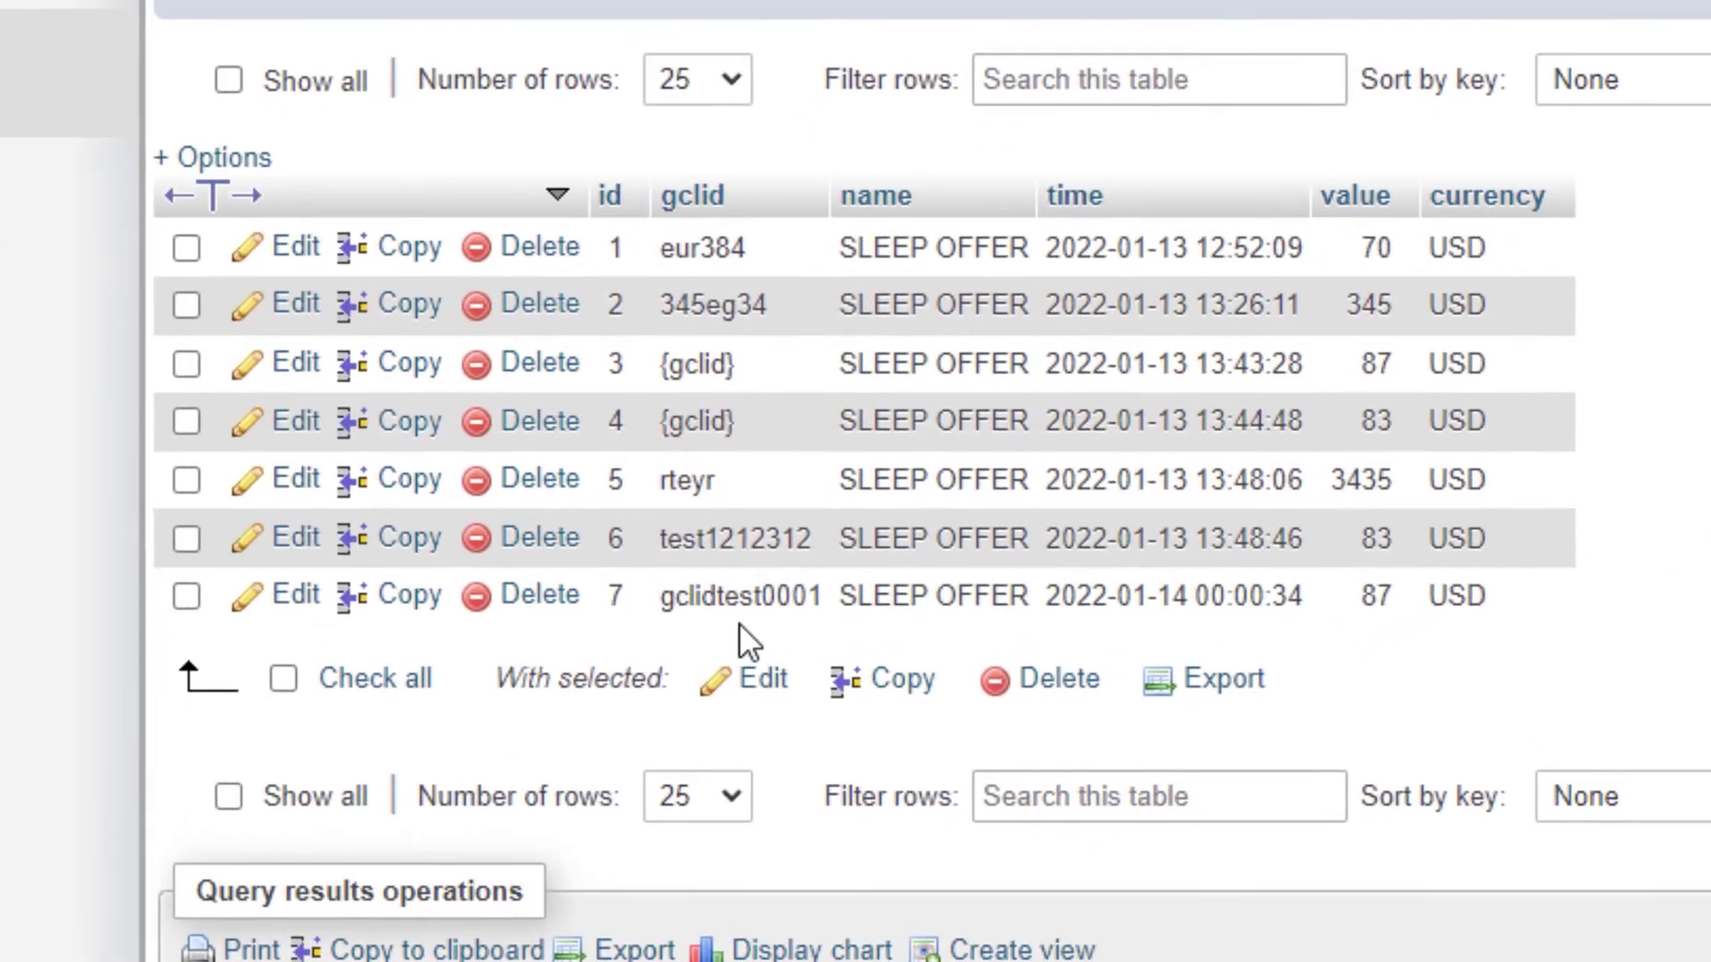
drag(660, 596, 775, 595)
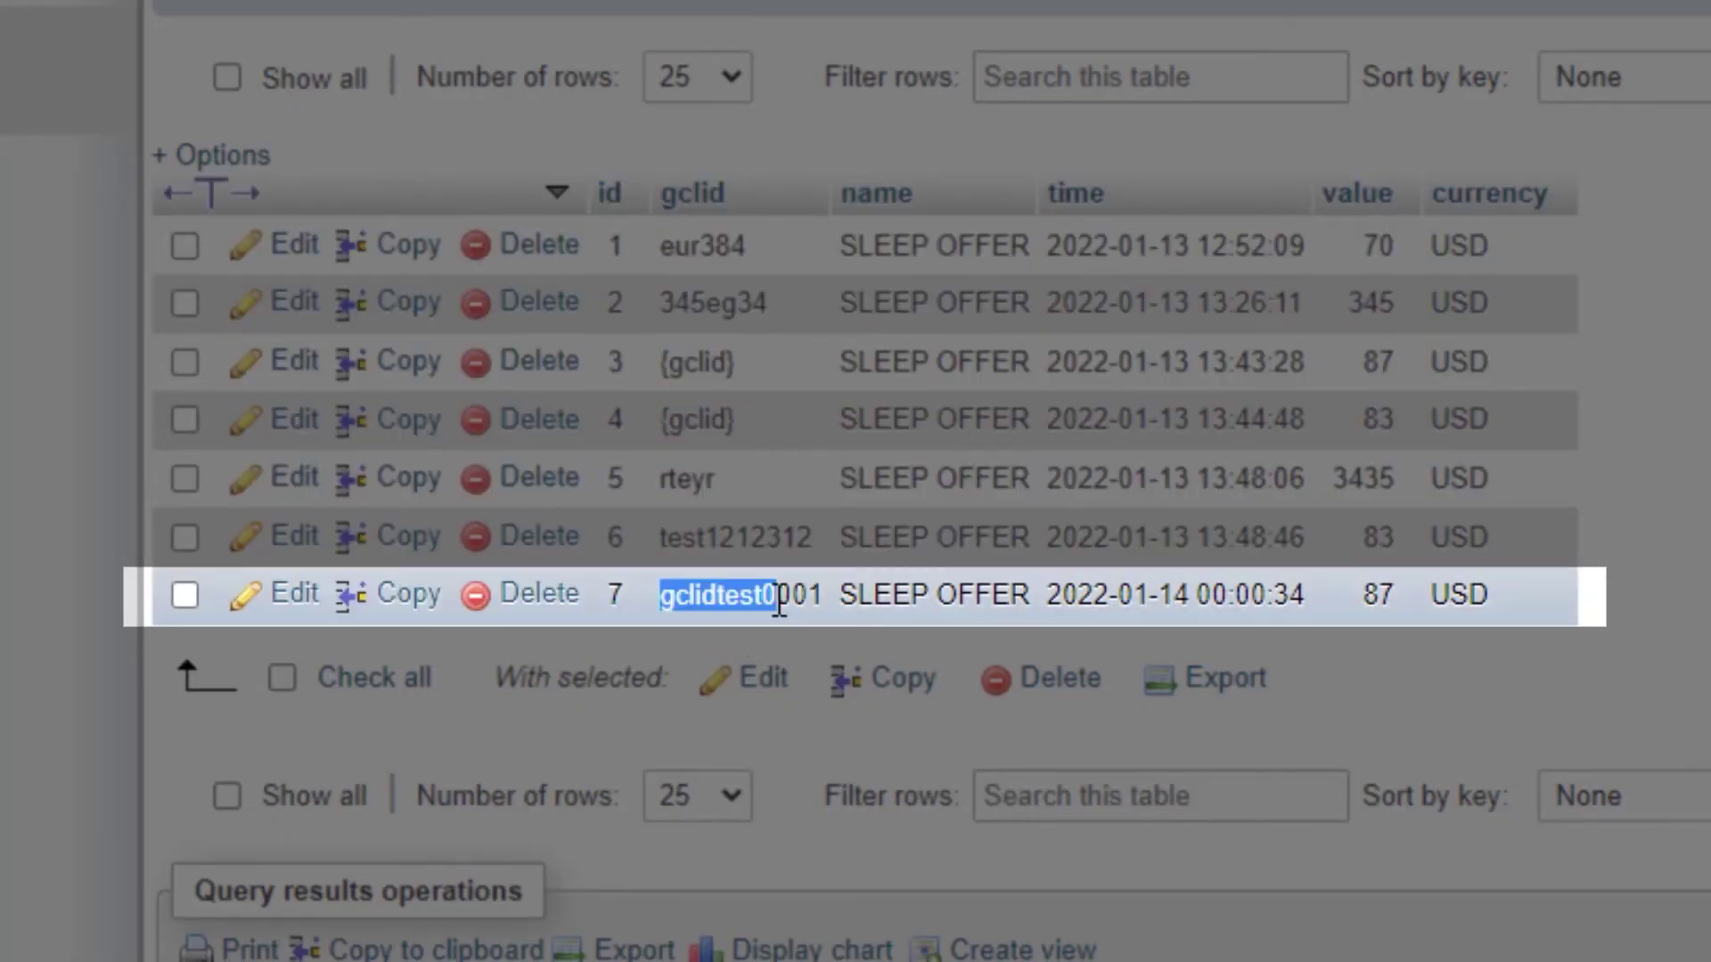
click(687, 595)
double_click(716, 595)
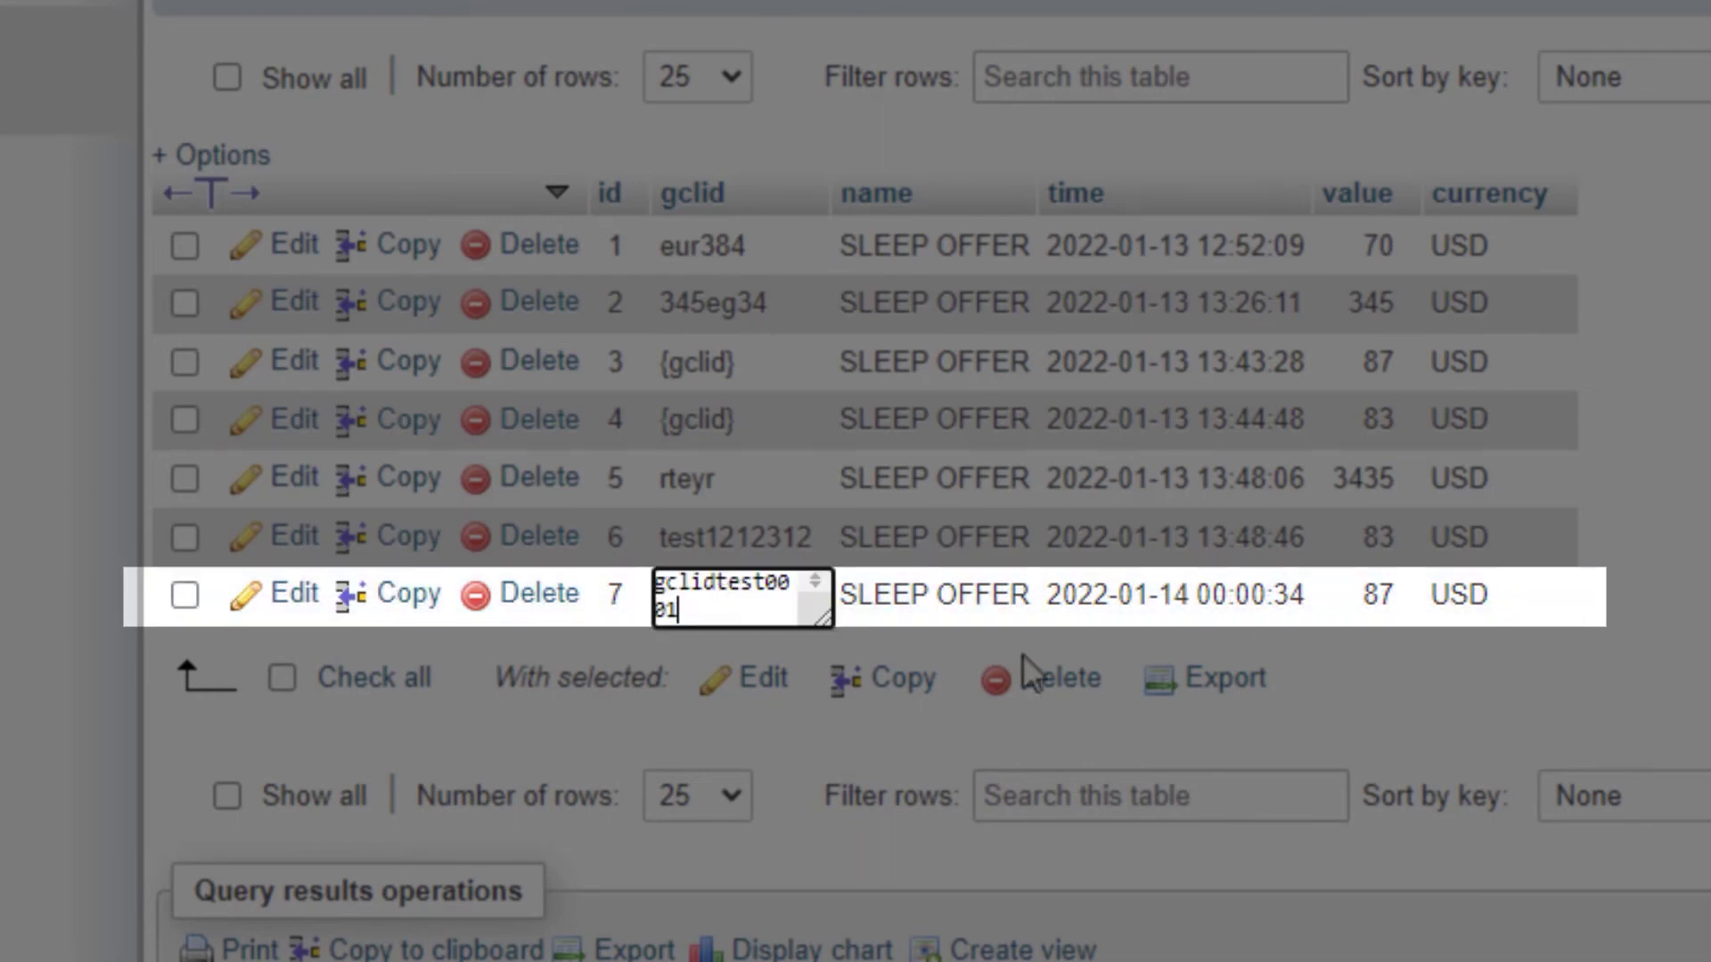
key(Return)
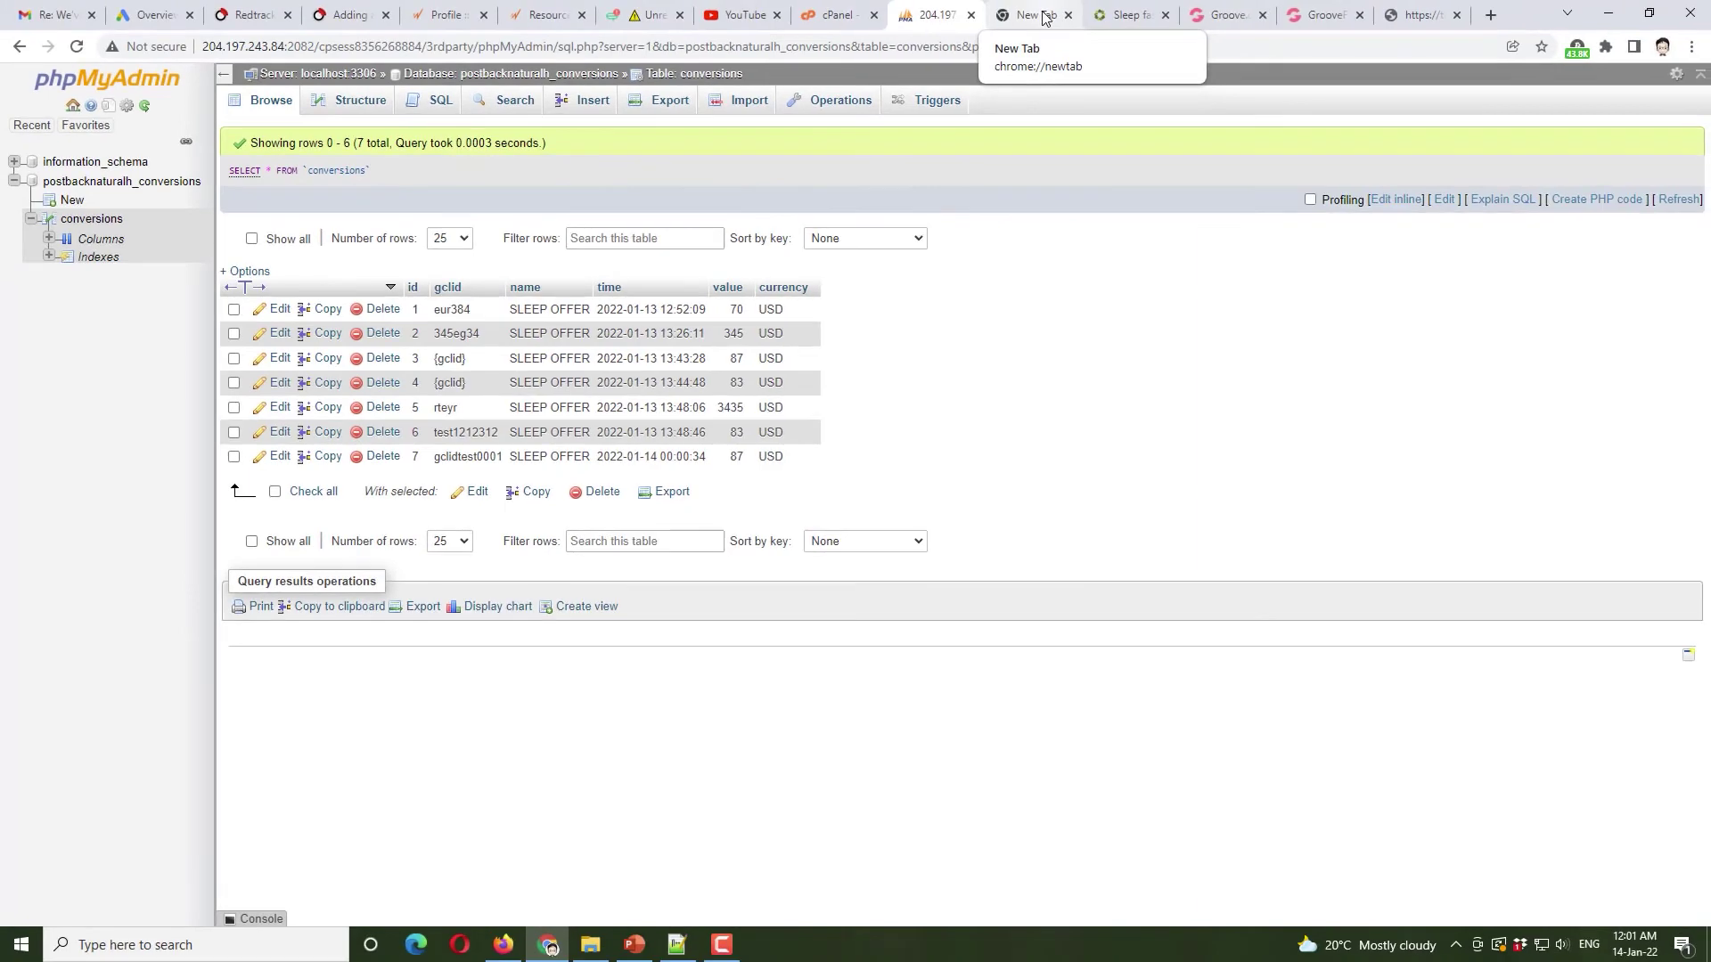
click(1029, 15)
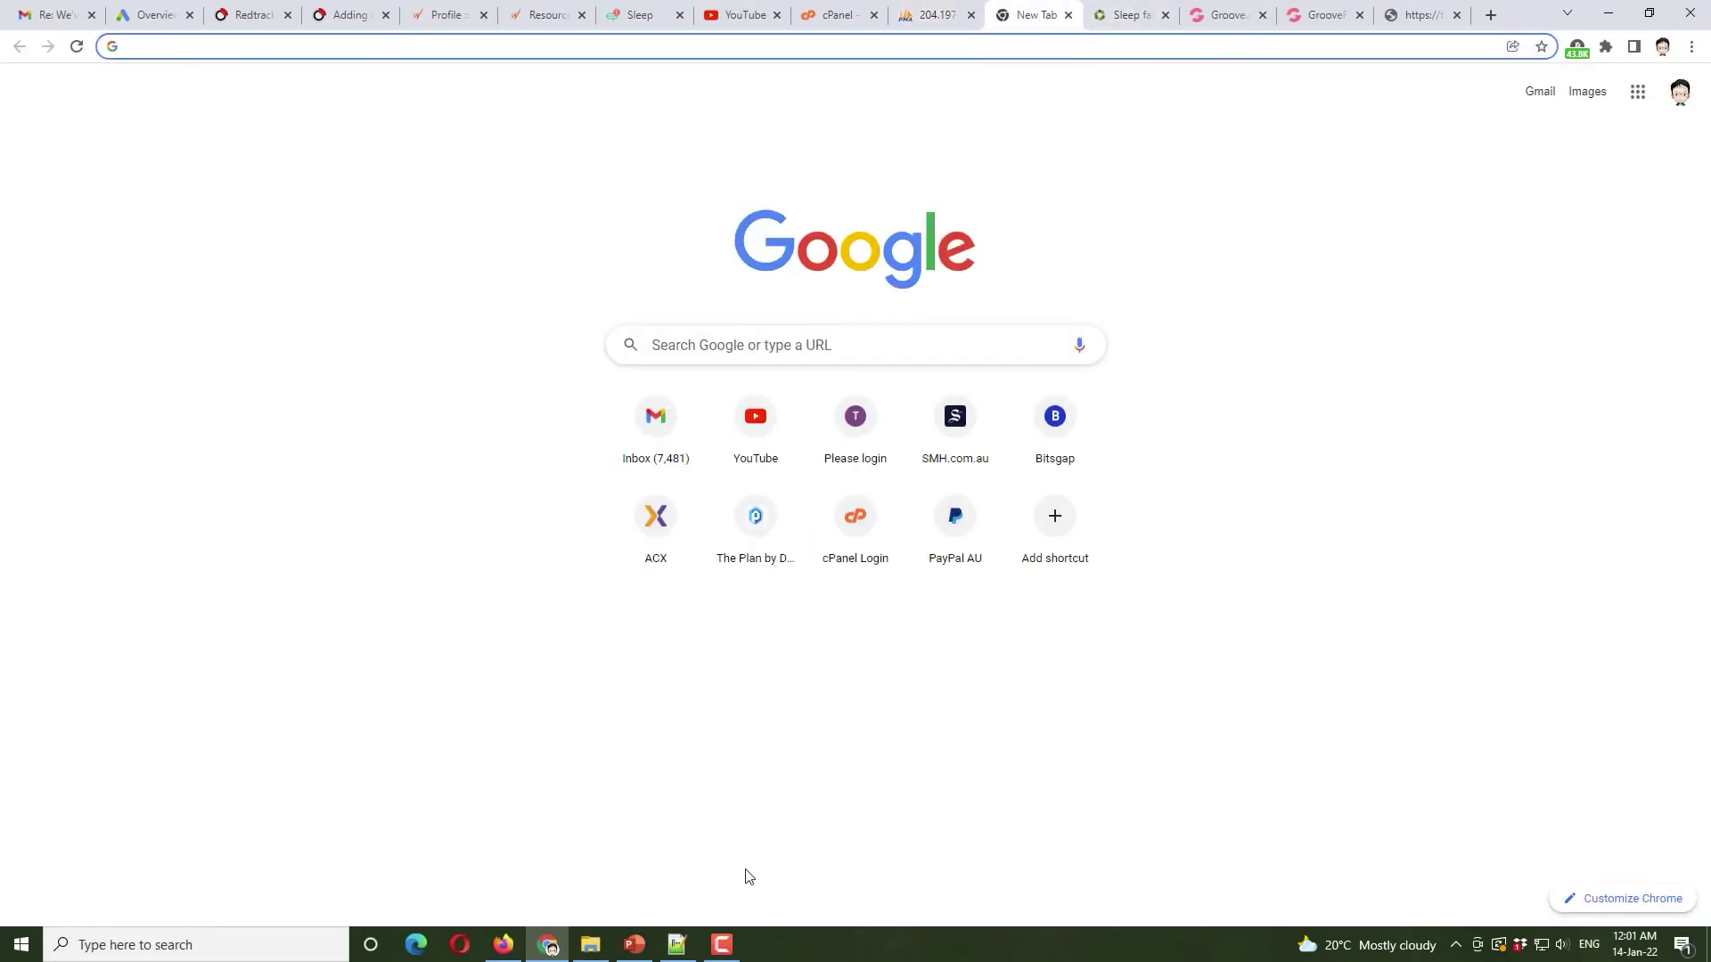
click(1098, 21)
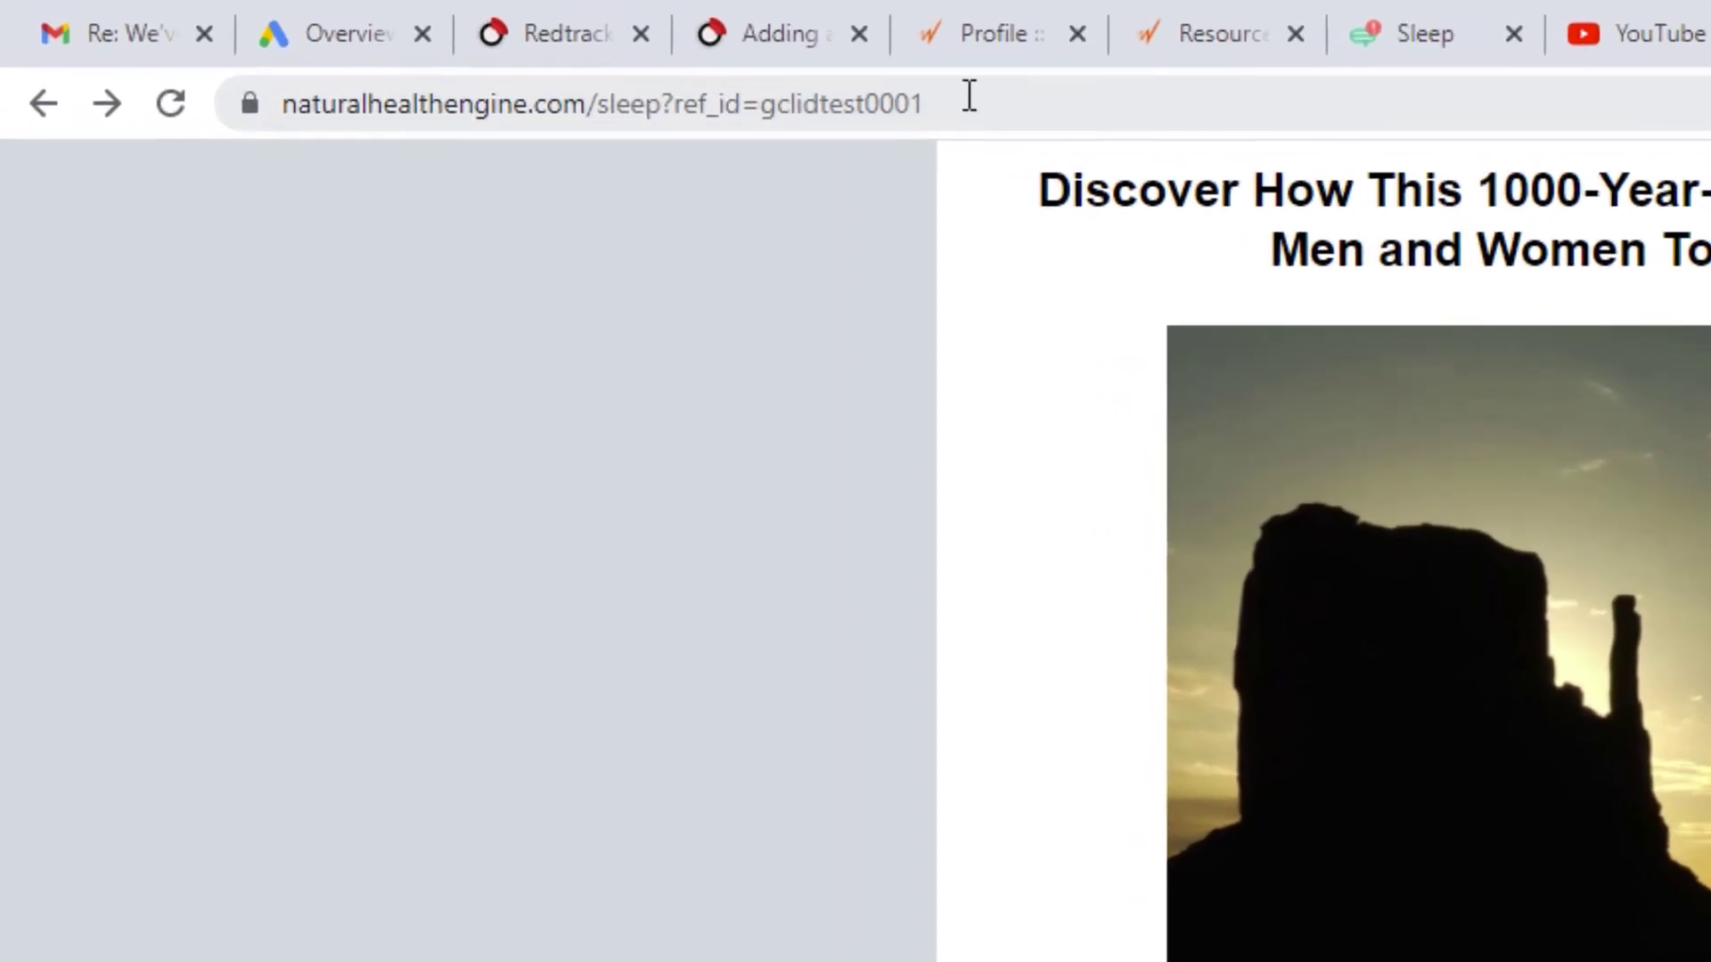
click(969, 96)
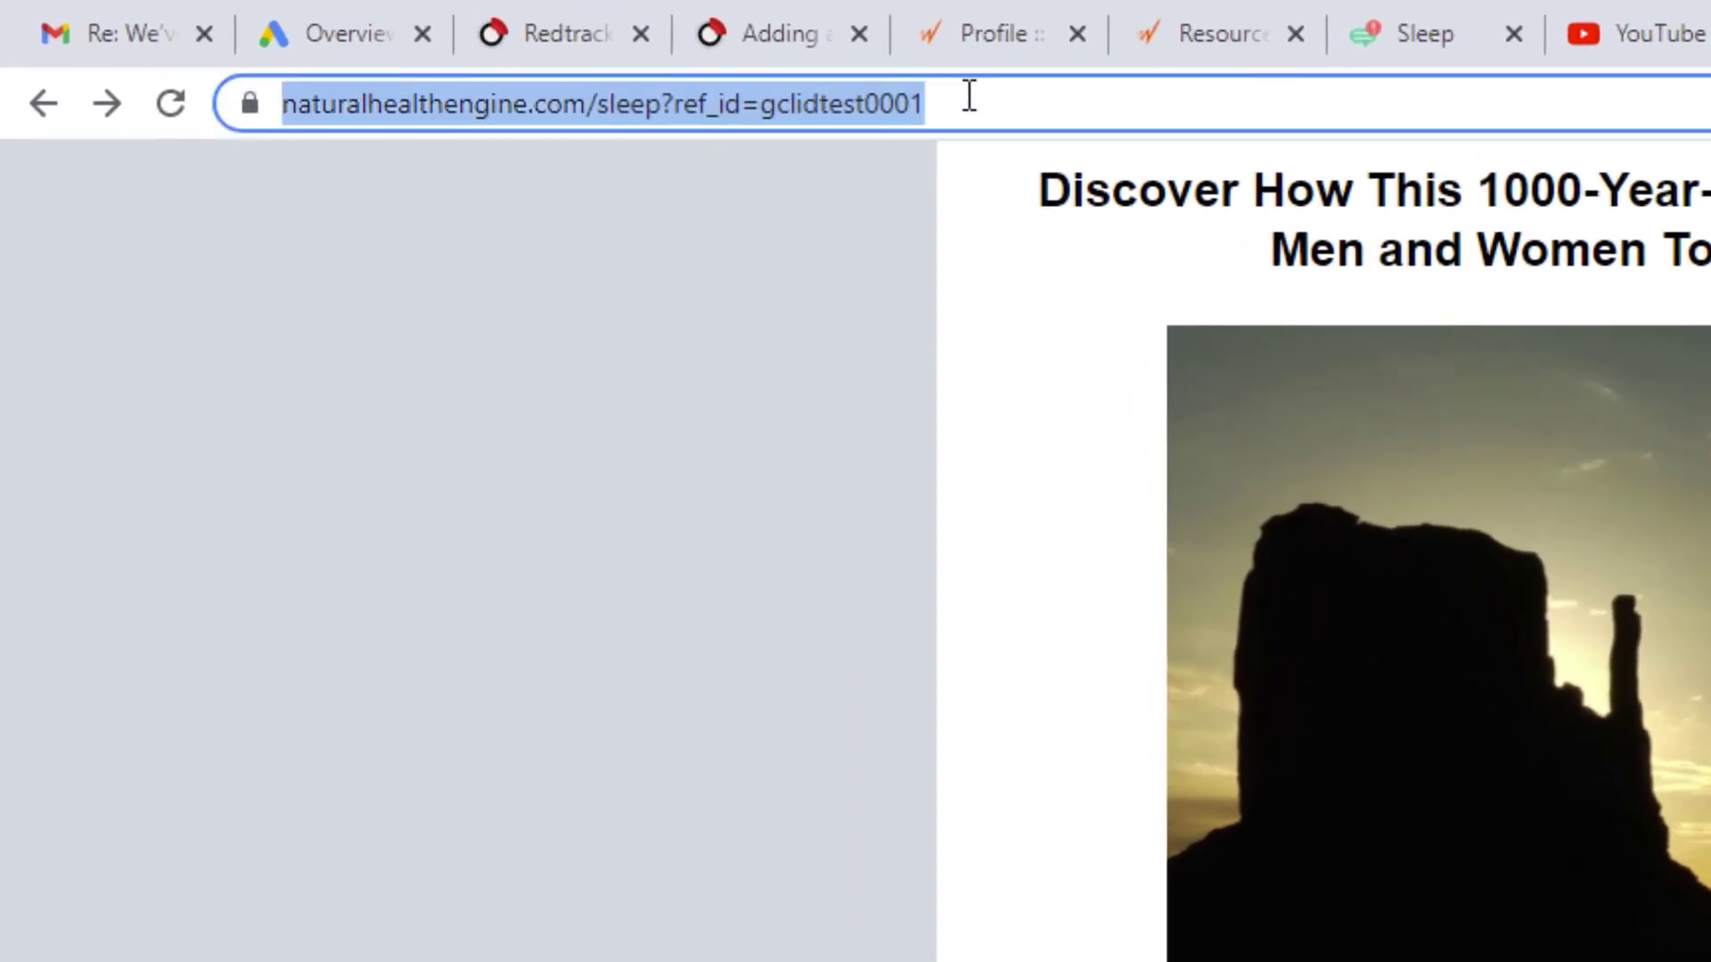
click(975, 95)
key(BackSpace)
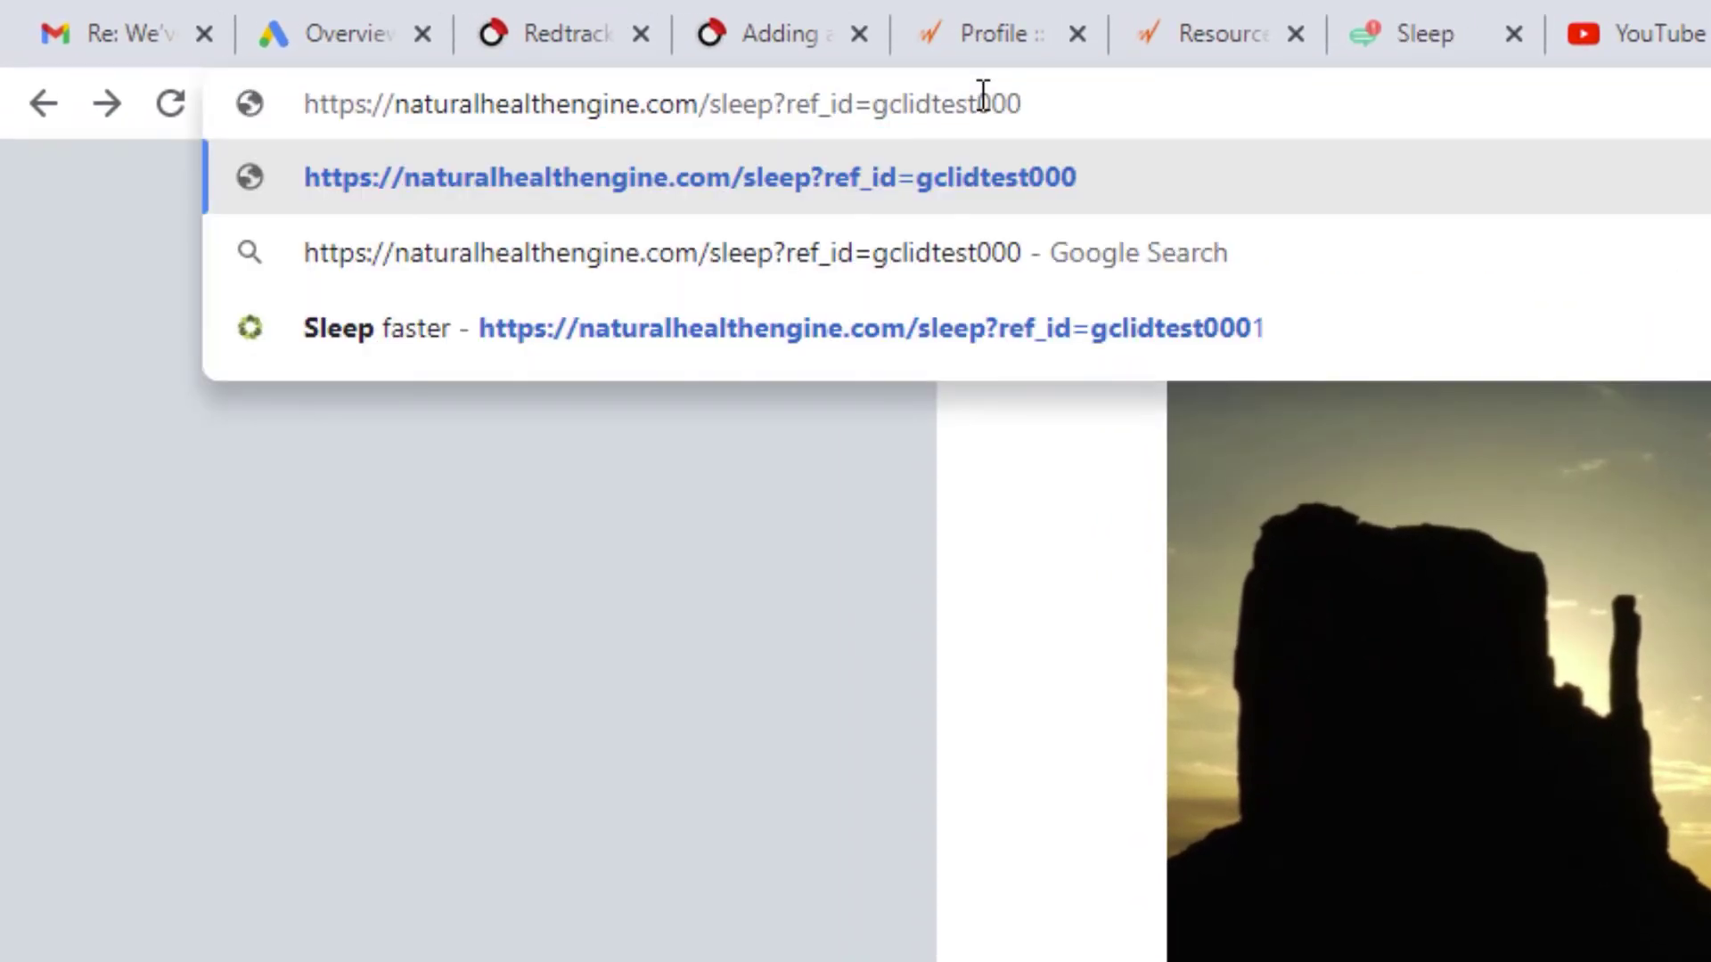
text(2)
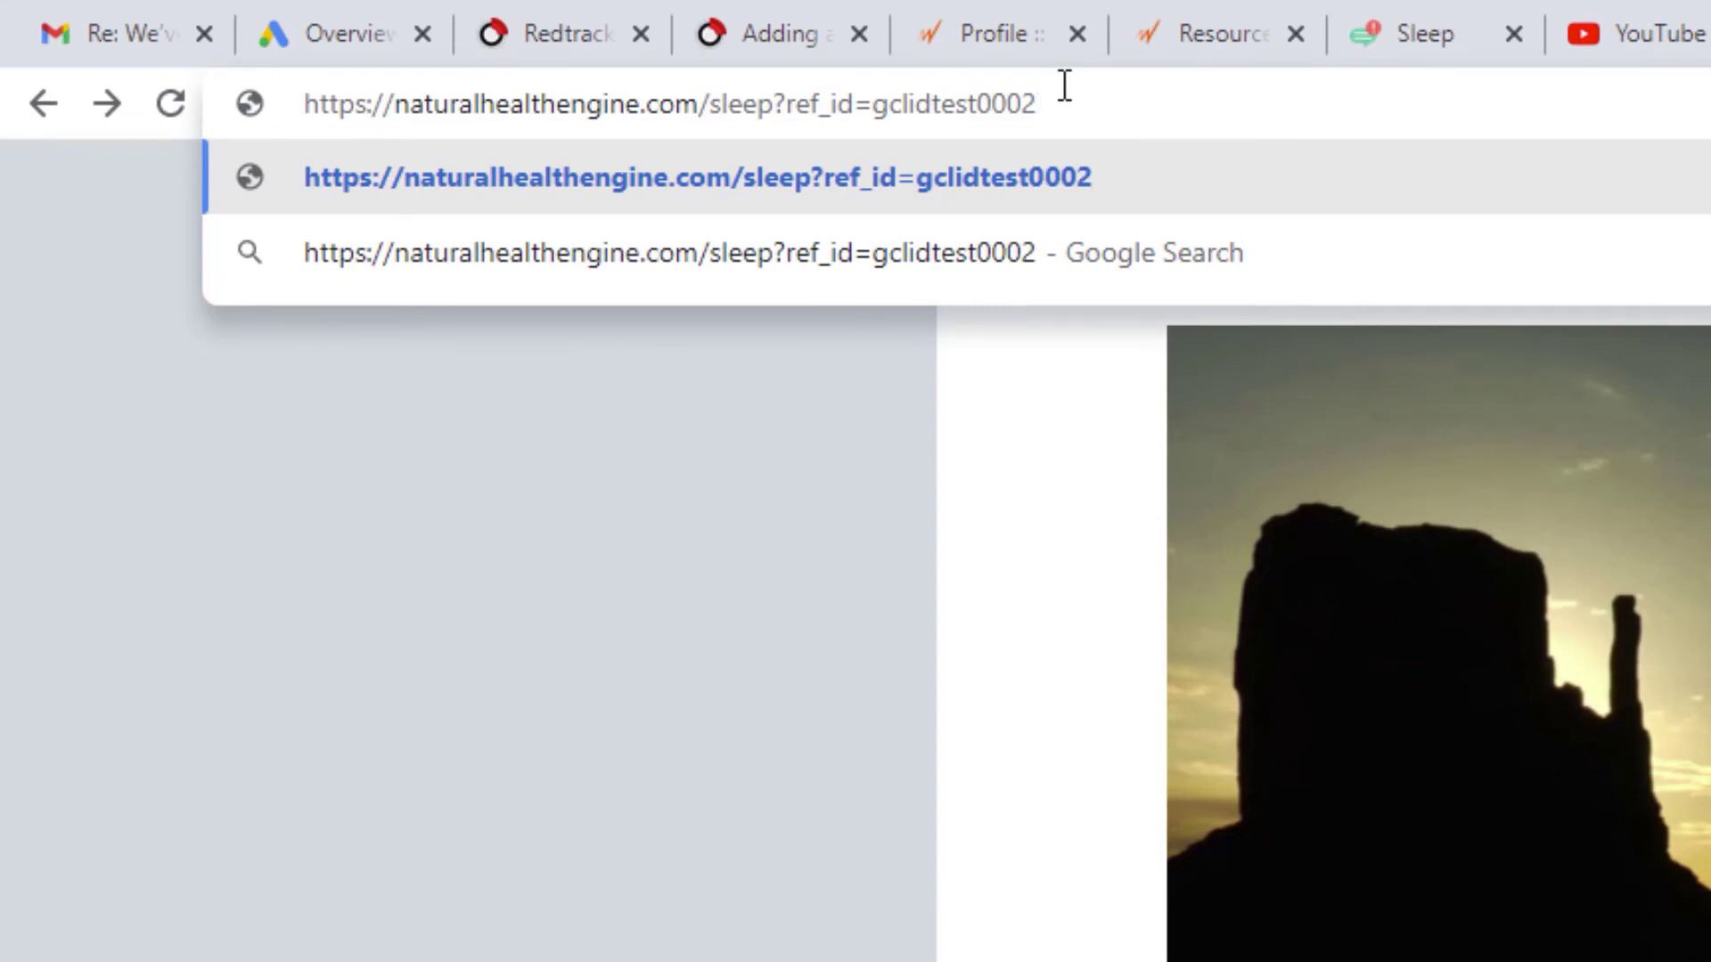
key(Return)
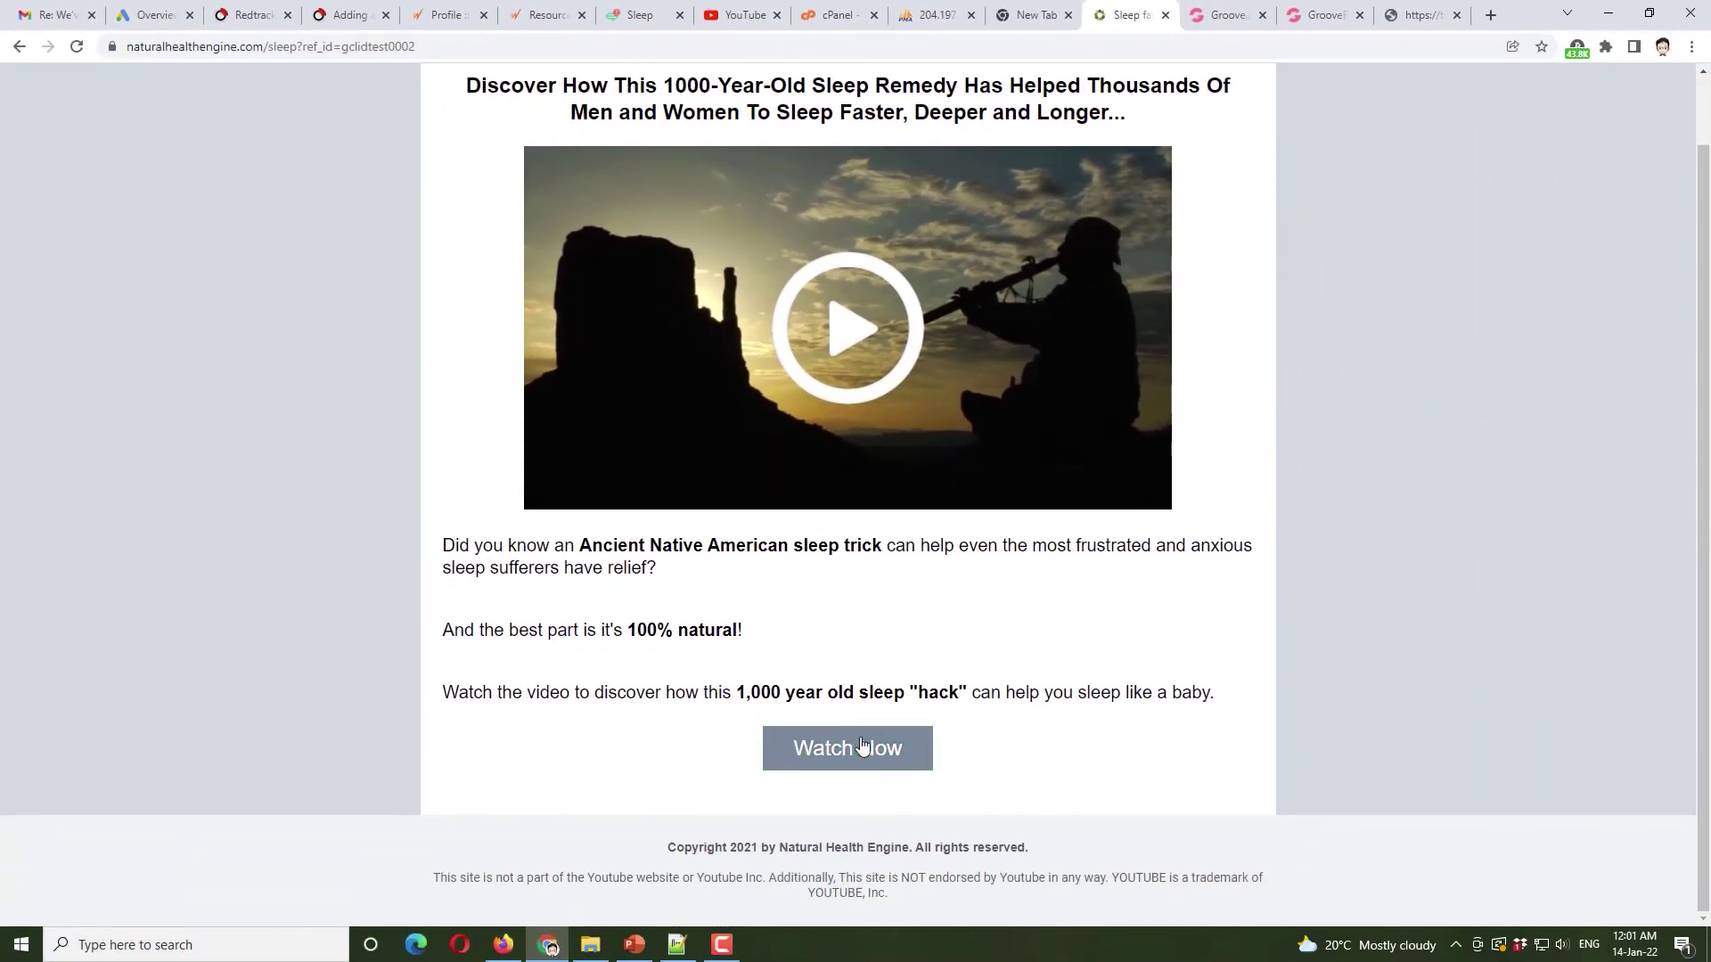
- Copy the Watch Now link address from the reloaded landing page into another new tab and select its clickid value
right_click(860, 743)
click(930, 666)
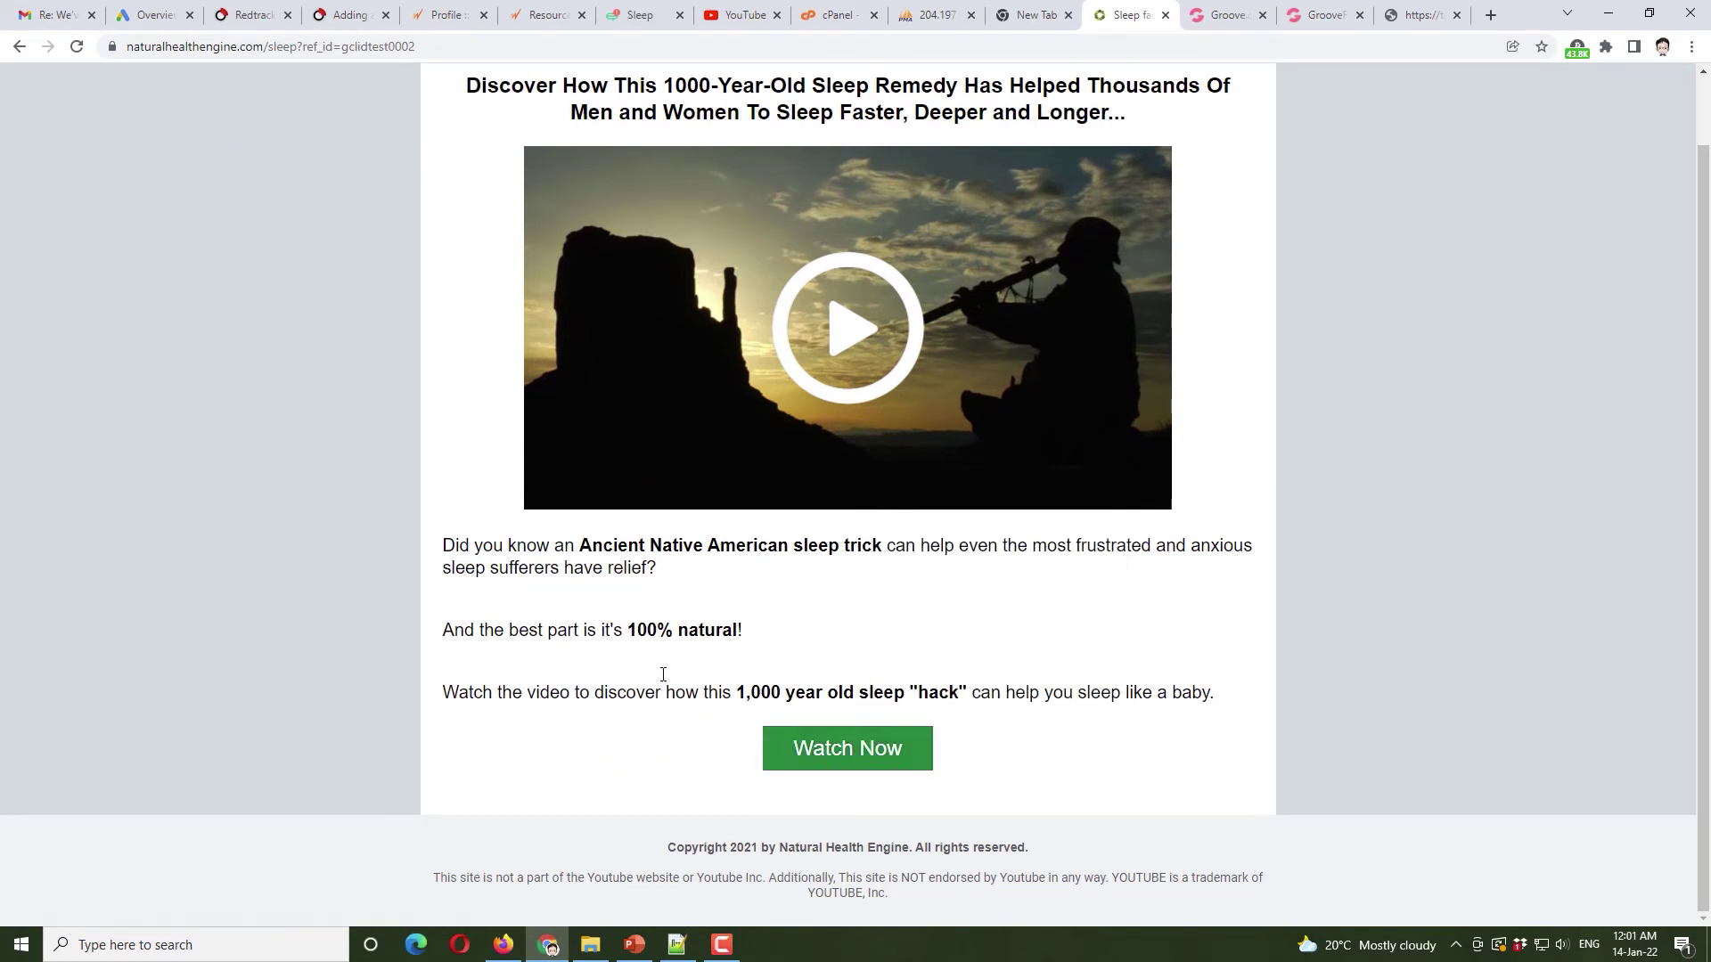
key(alt+Tab)
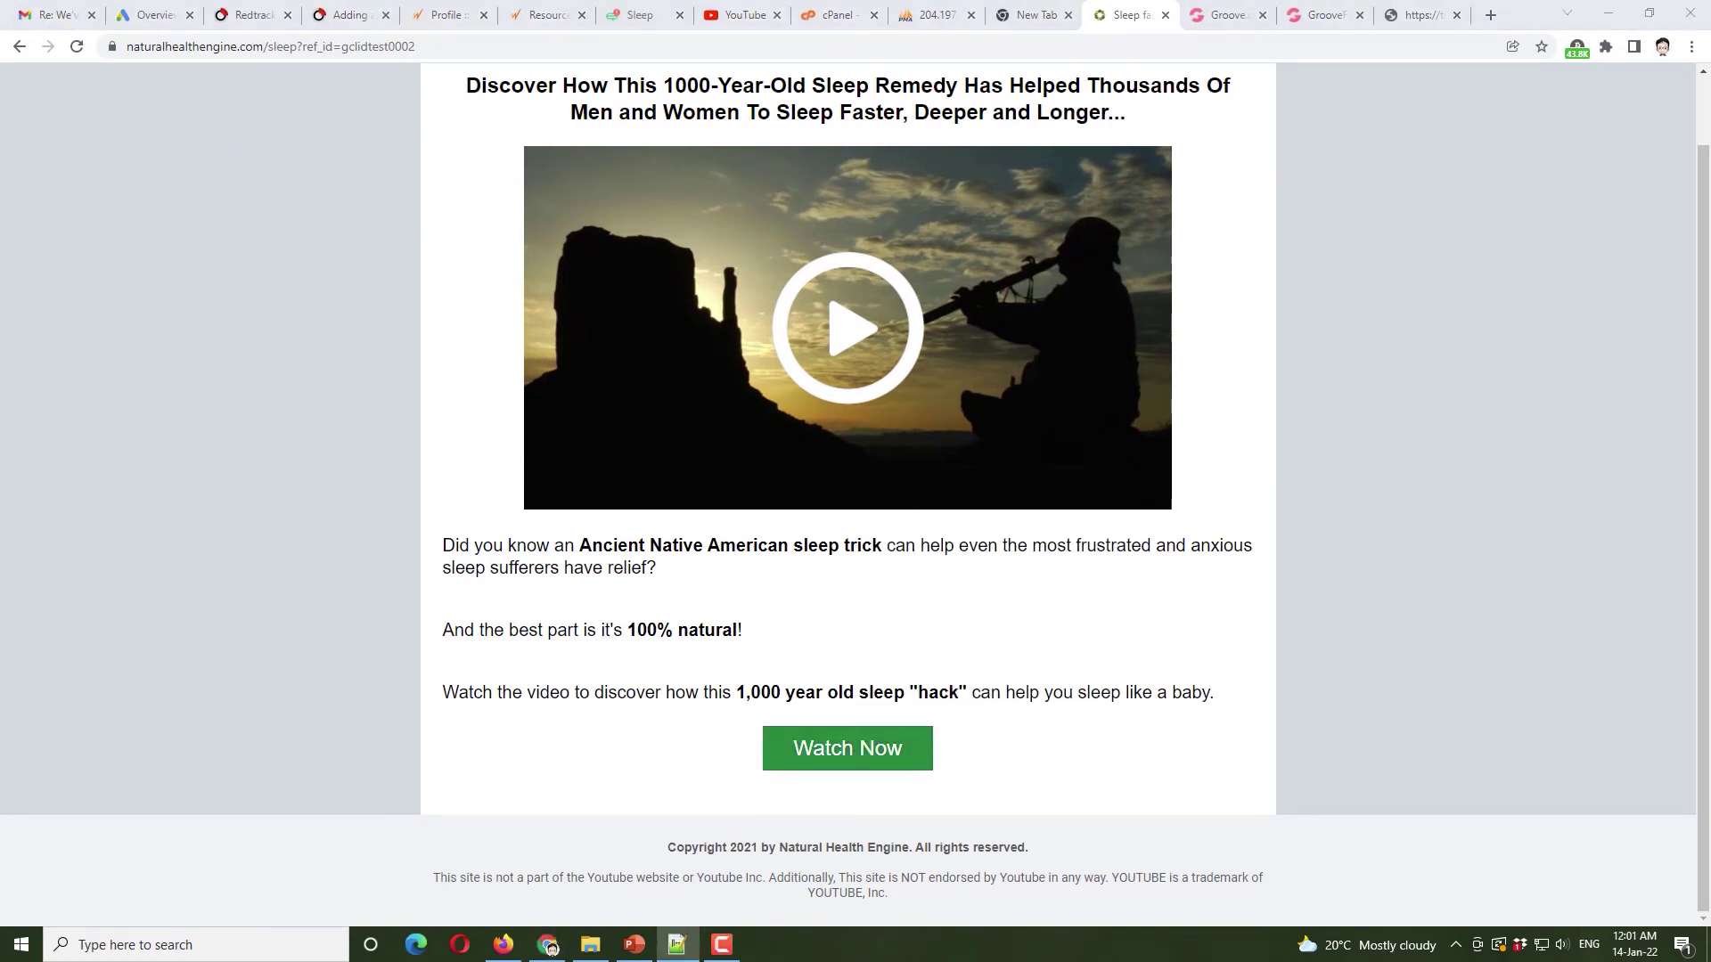
right_click(882, 753)
click(967, 670)
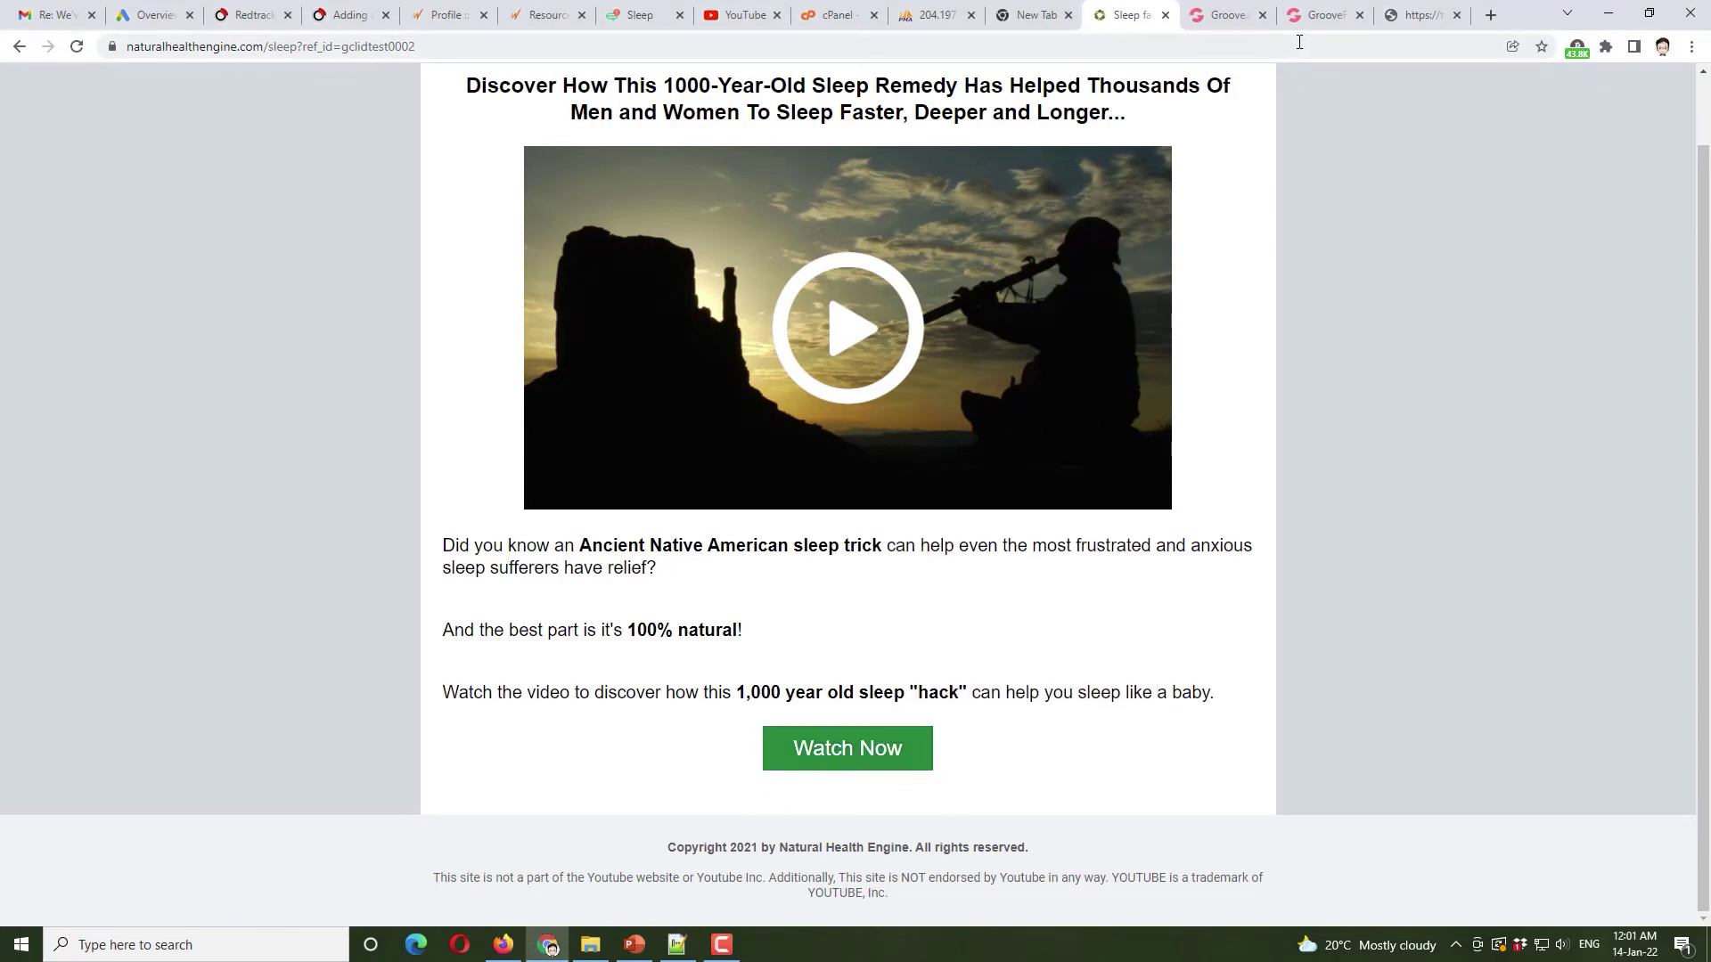
click(1490, 15)
key(ctrl+v)
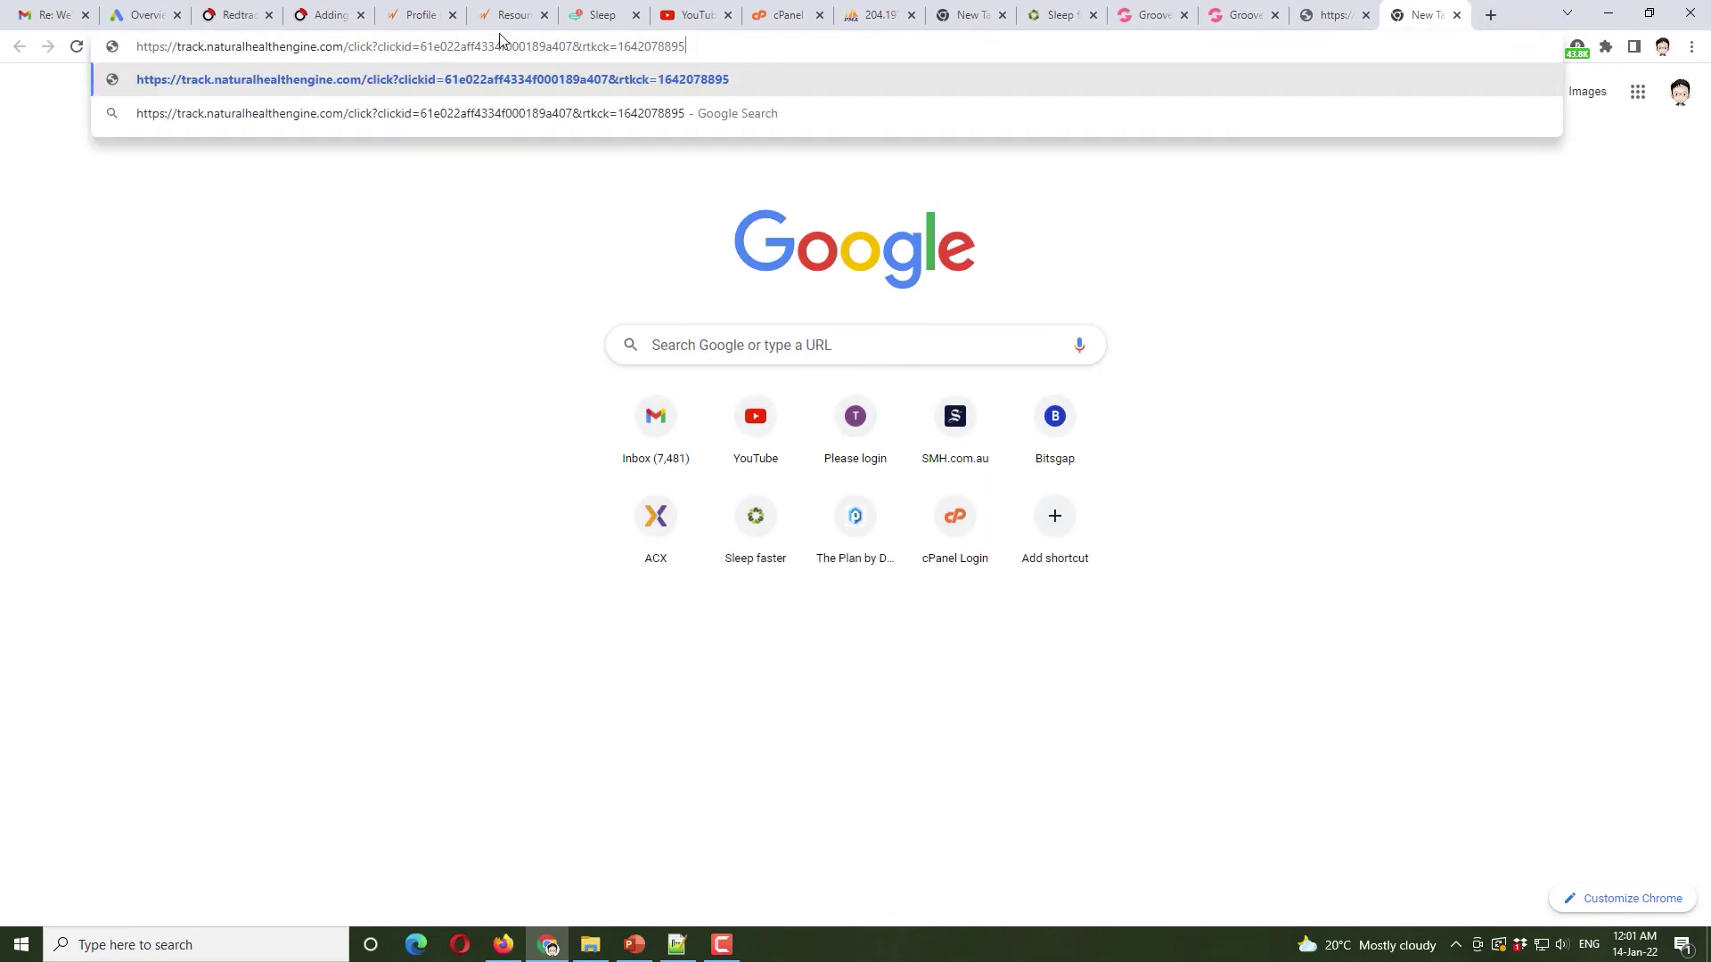
double_click(473, 43)
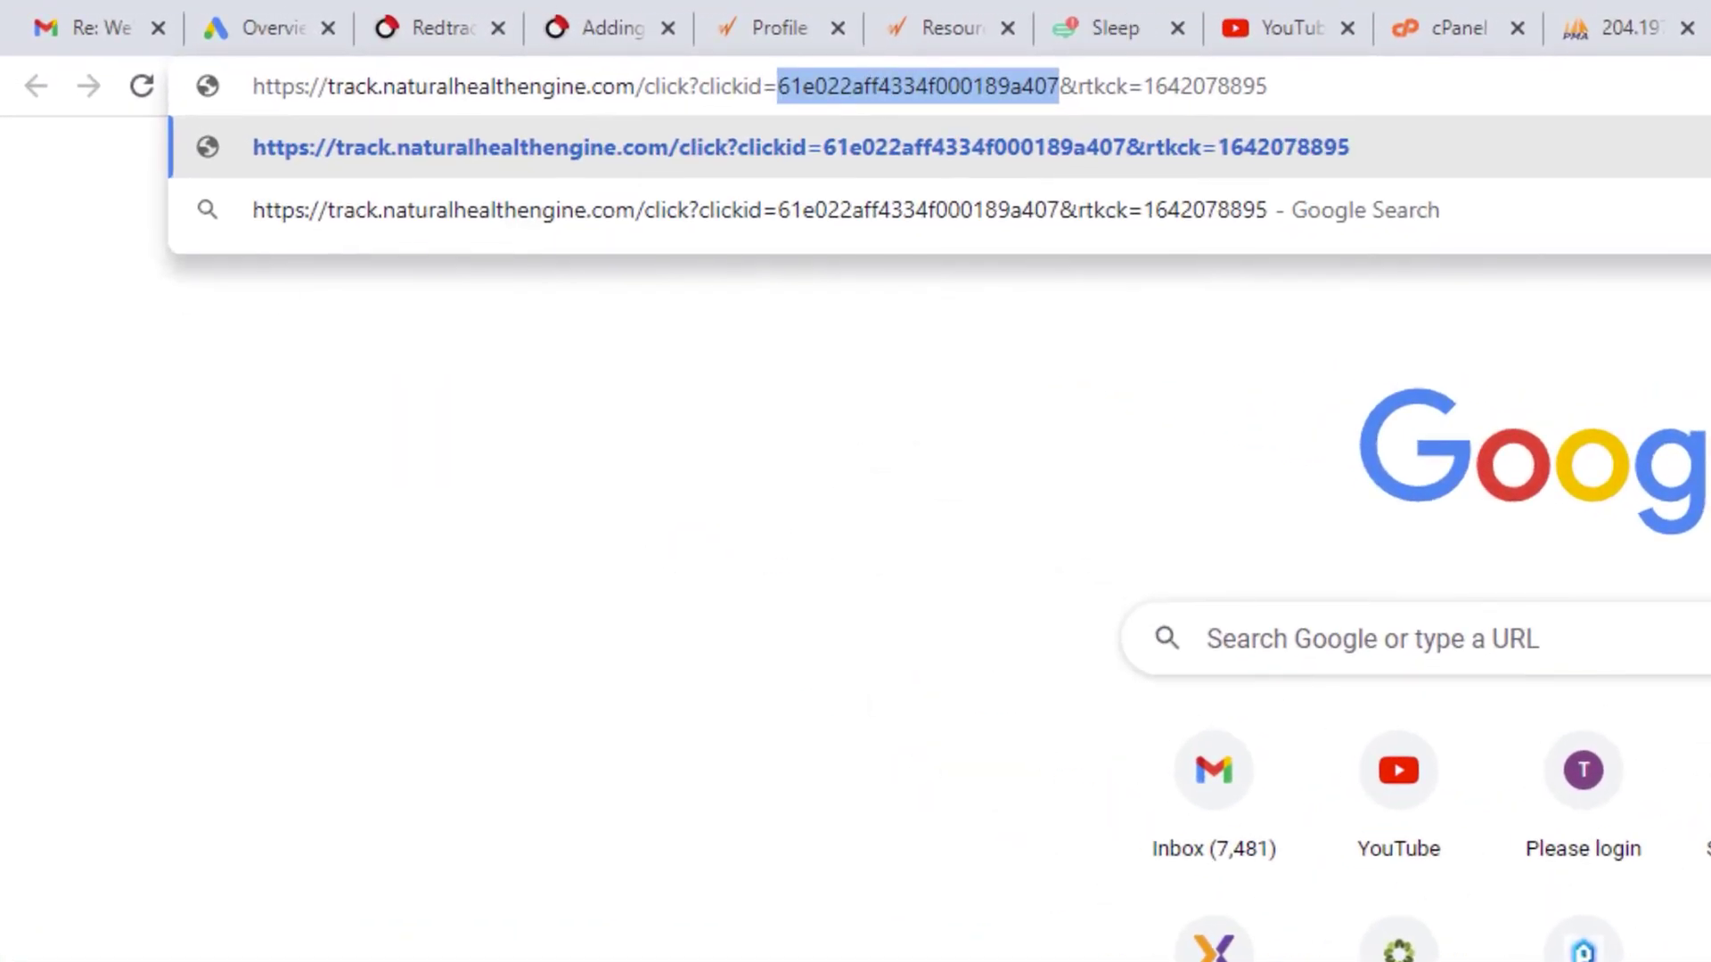
- Return to the gclidtest0002 landing page, follow its Watch Now link to the offer, and start the offer video
key(alt+Tab)
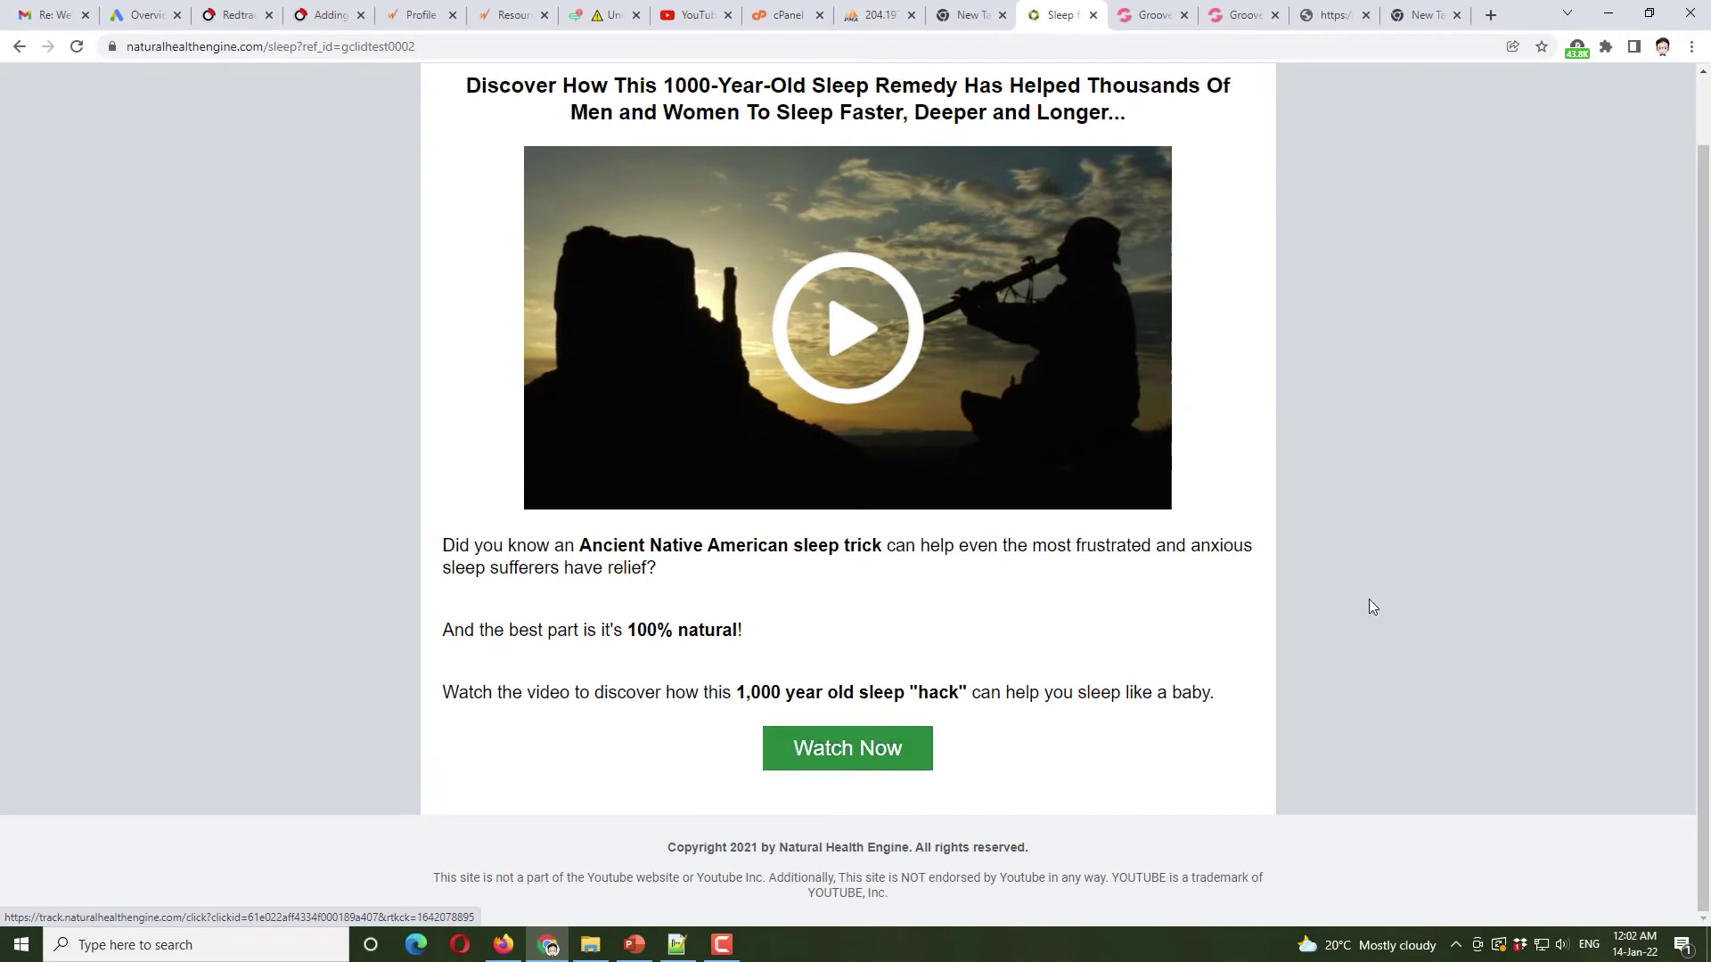
click(1132, 511)
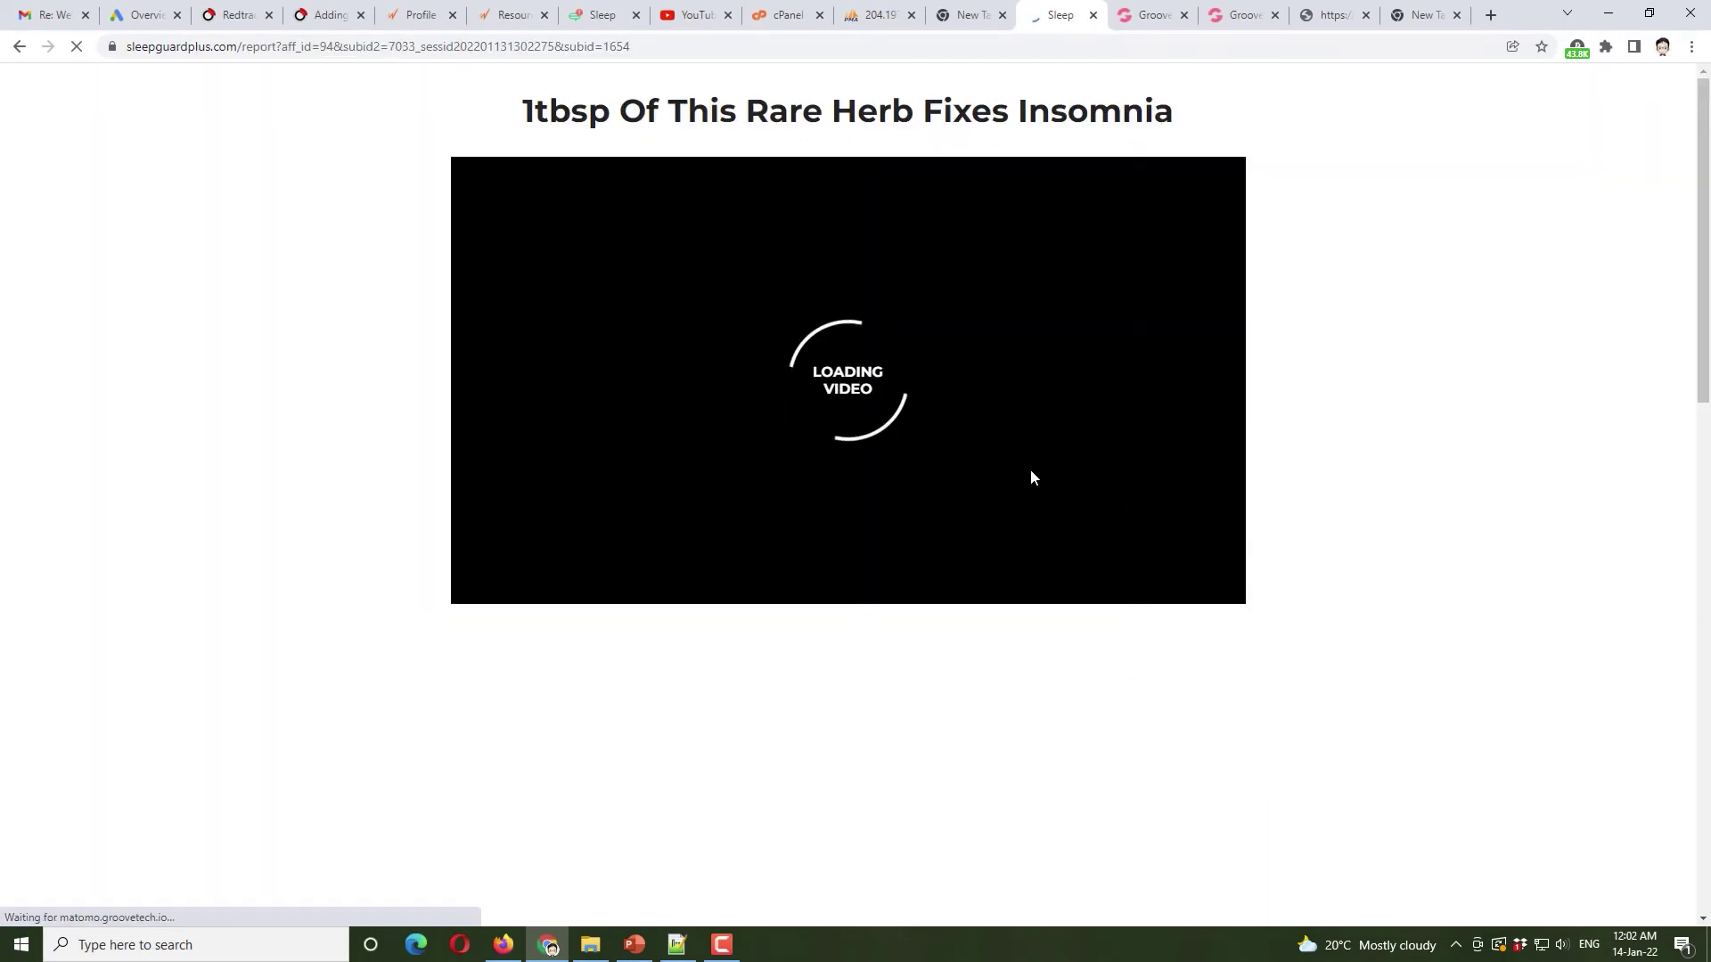
click(880, 361)
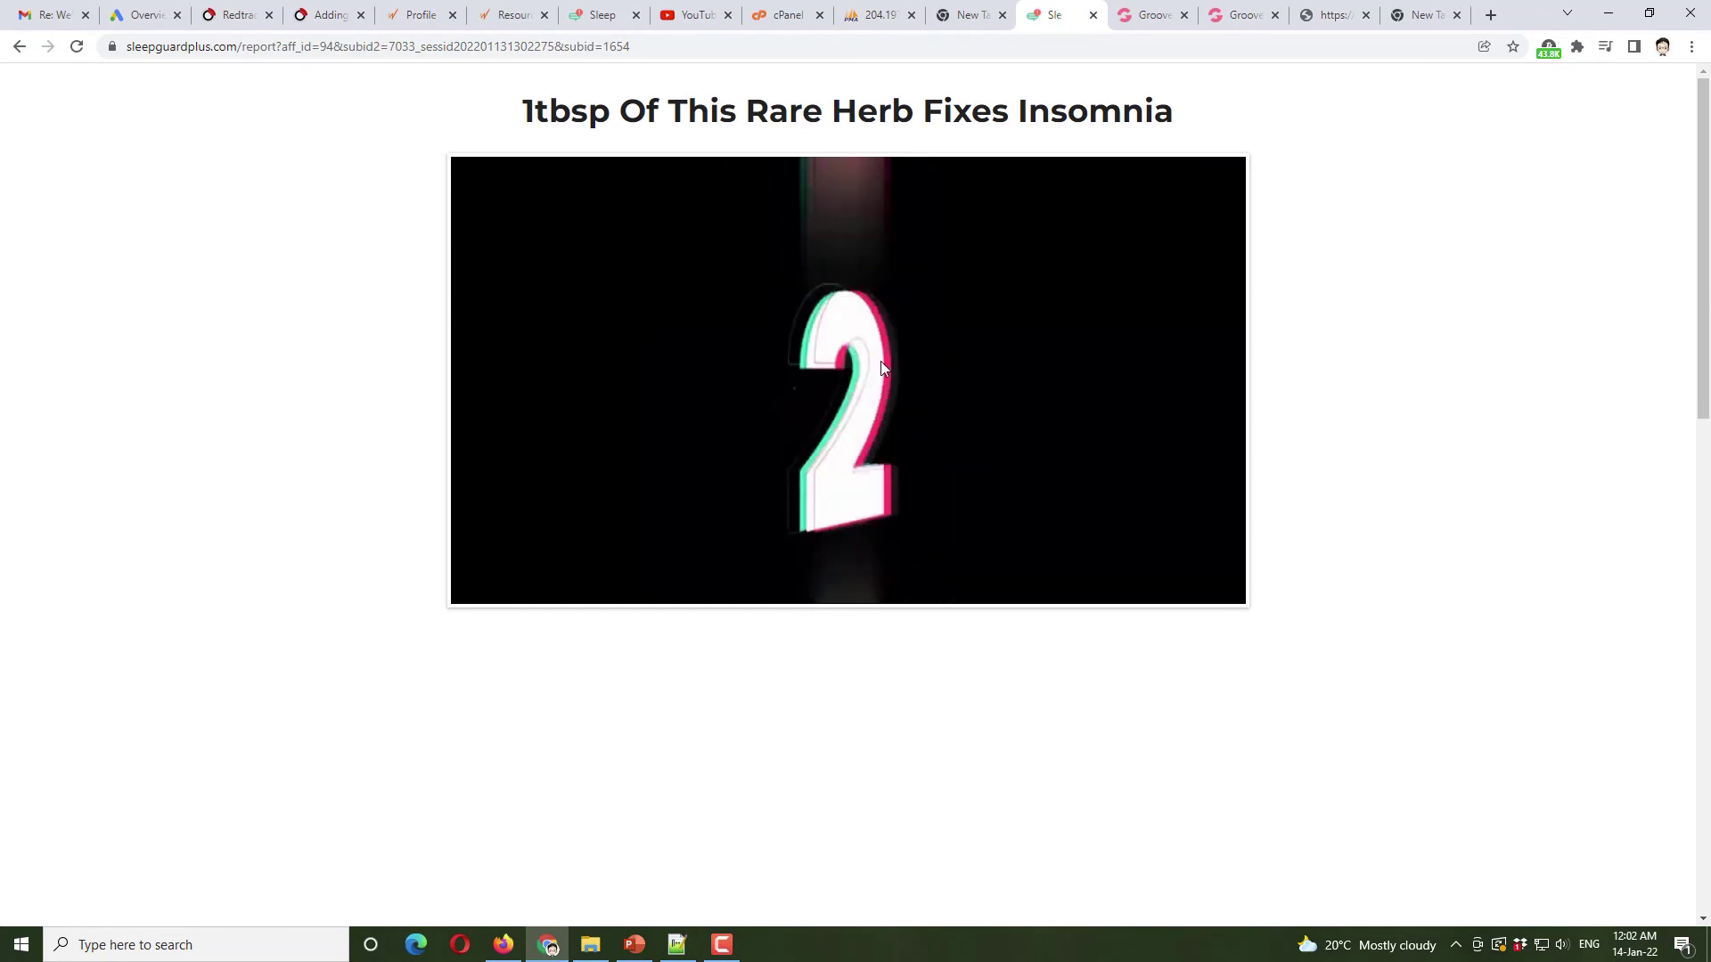
click(963, 294)
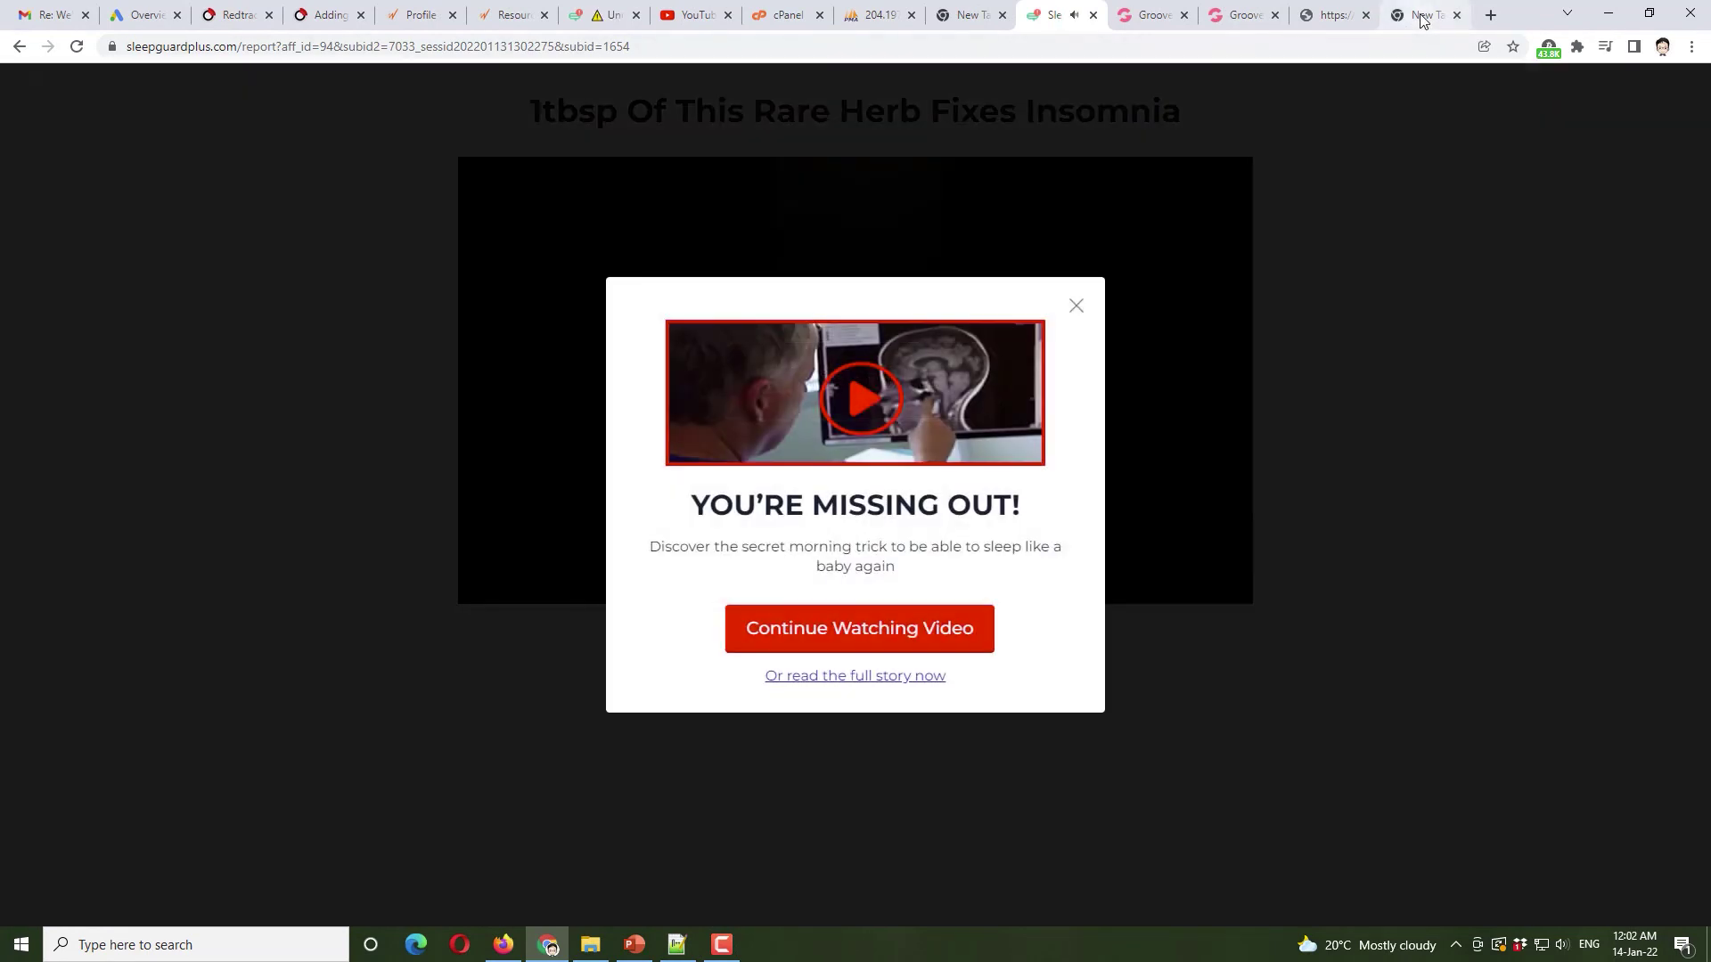
- Copy the clickid from the new tracking link and paste it over the clickid in the earlier RedTrack postback URL
click(1423, 15)
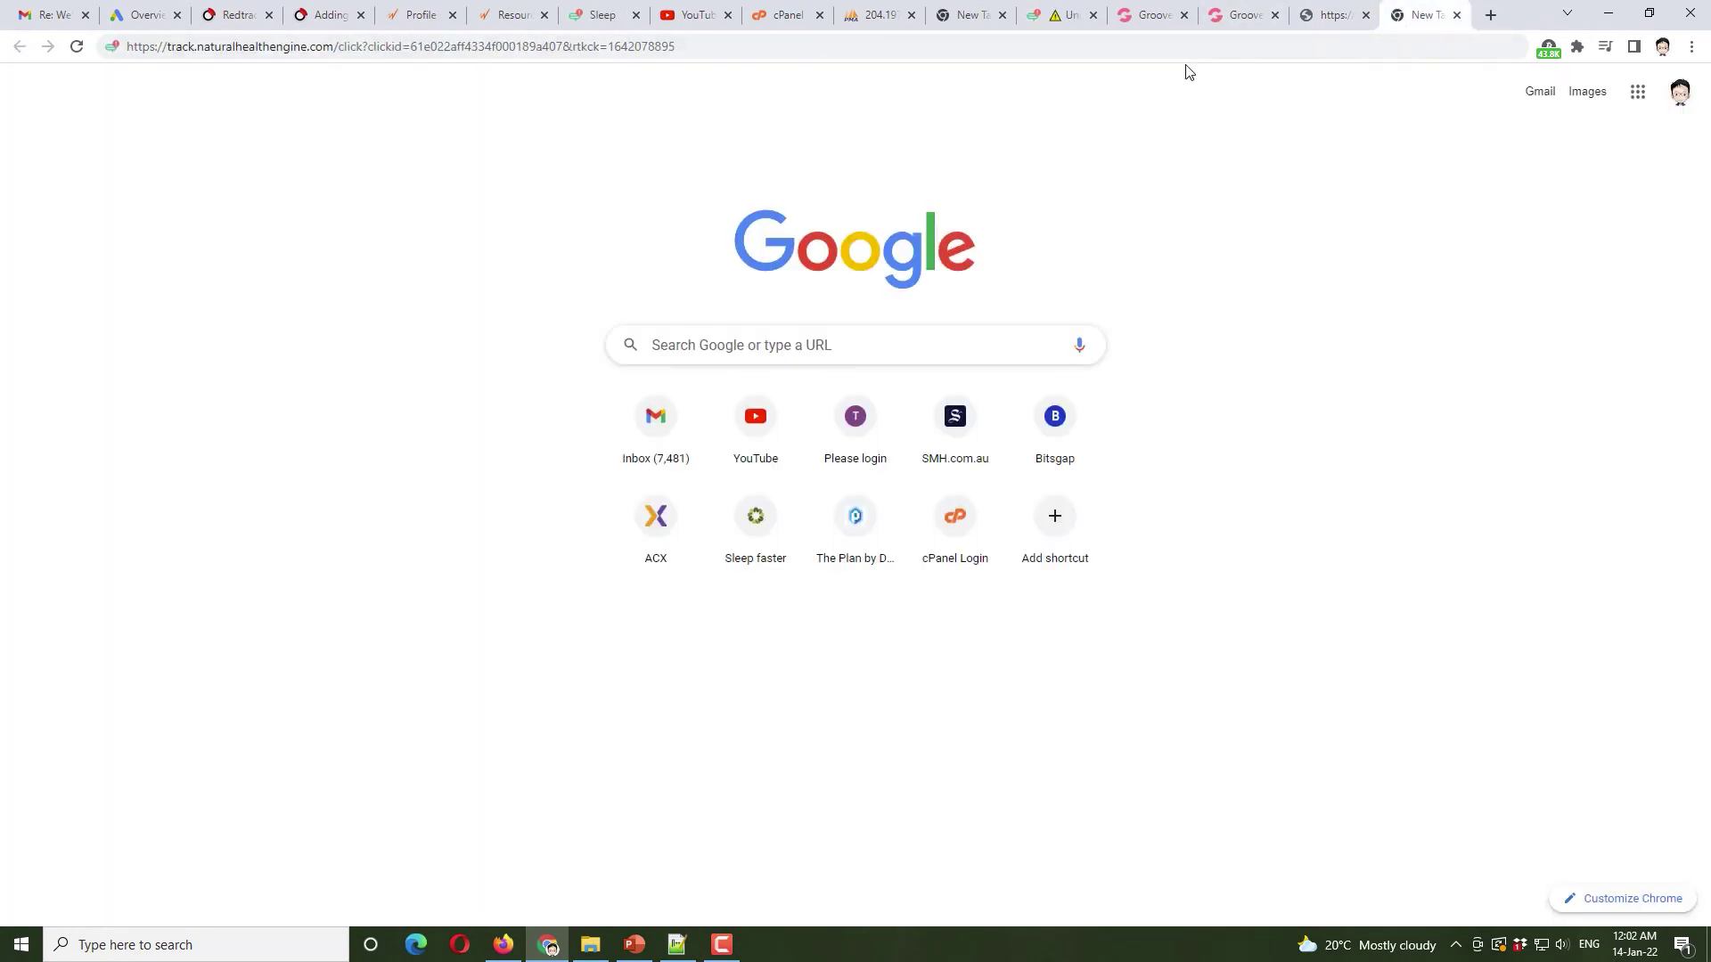
double_click(509, 46)
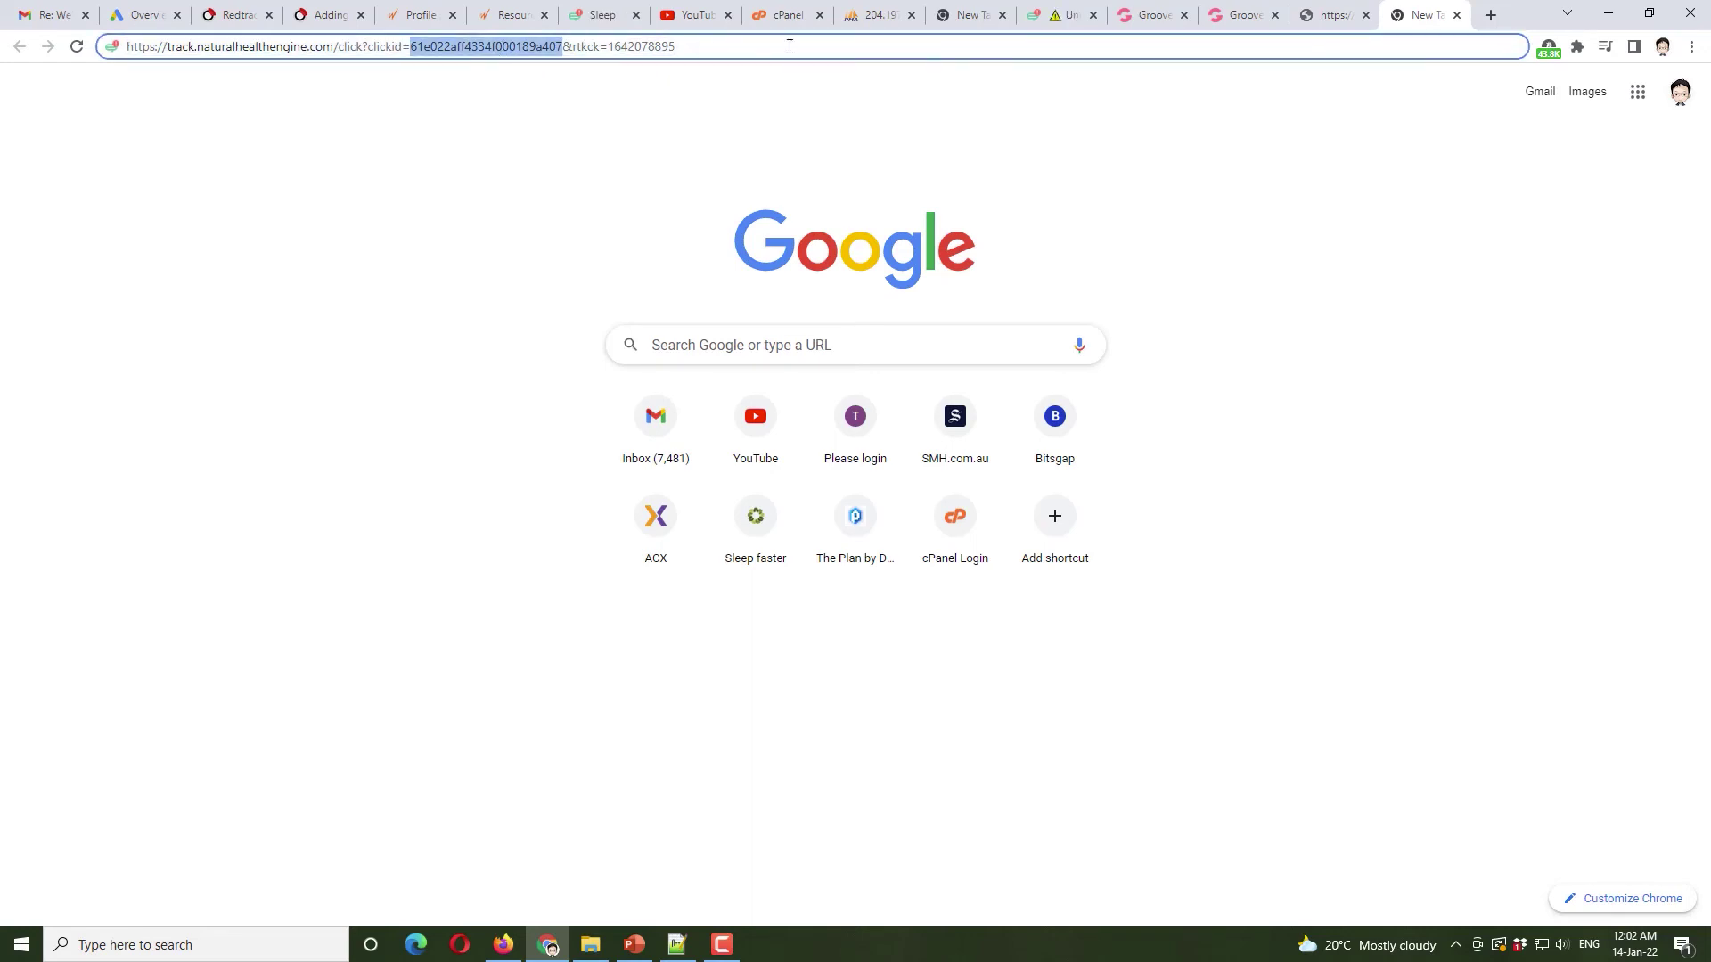
click(1330, 15)
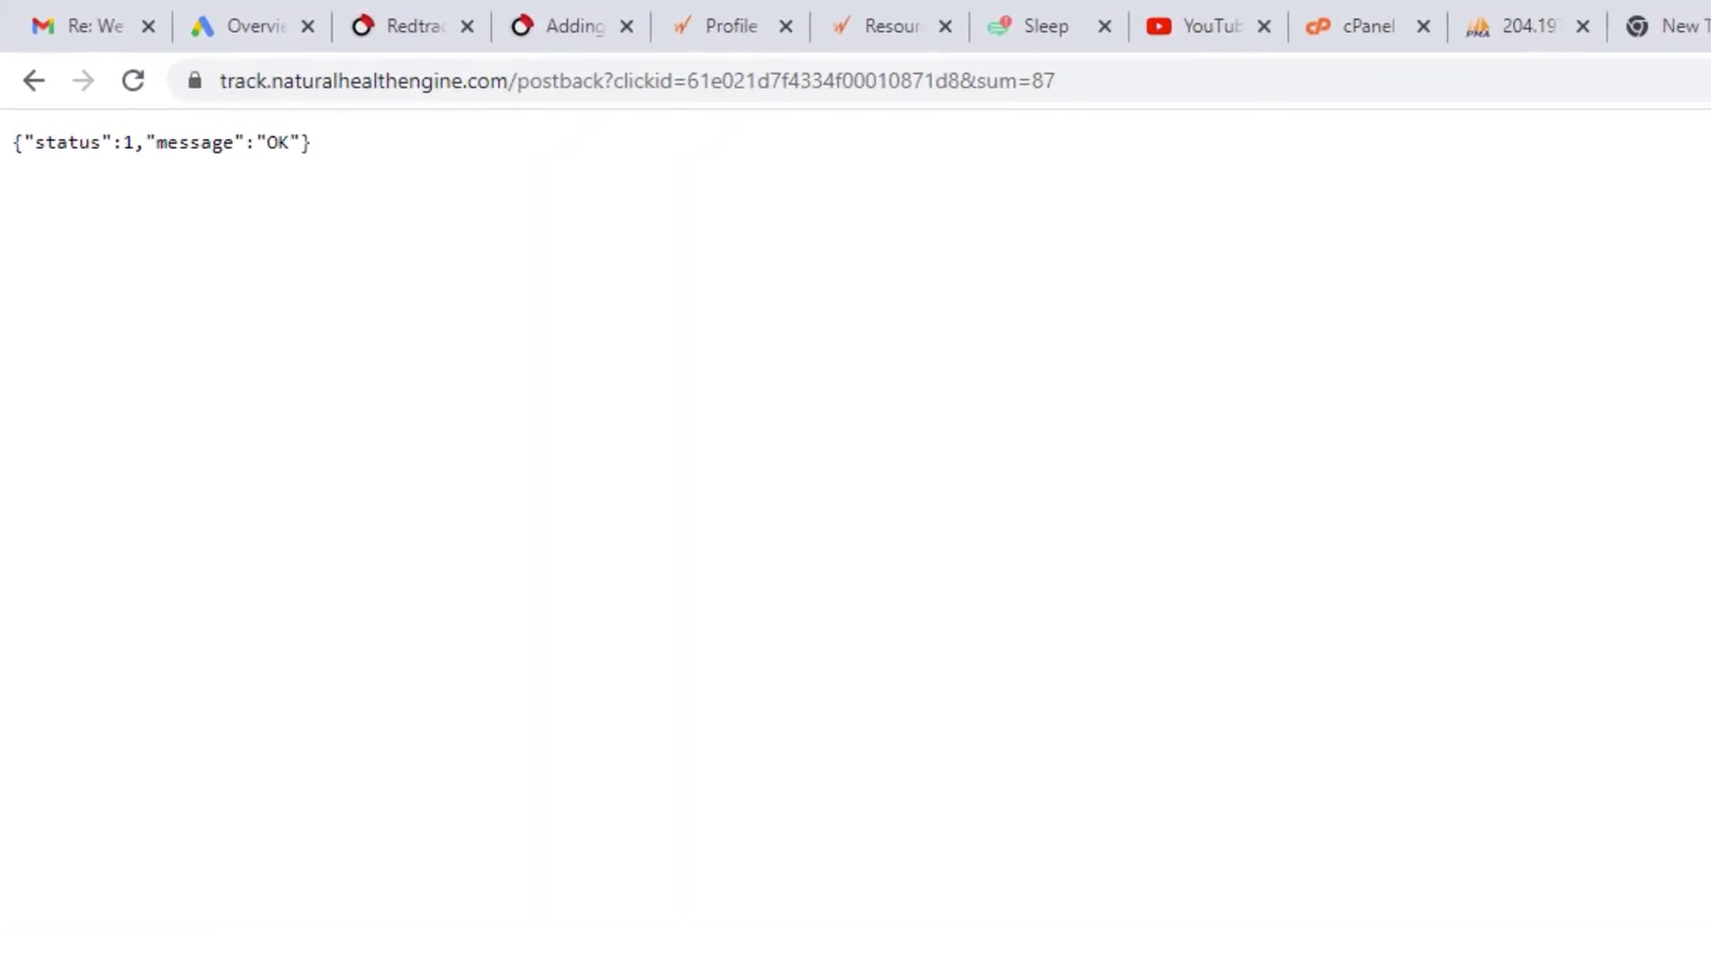
double_click(887, 83)
key(ctrl+v)
- Set the postback URL's sum parameter to 82 and fire the postback
click(1179, 82)
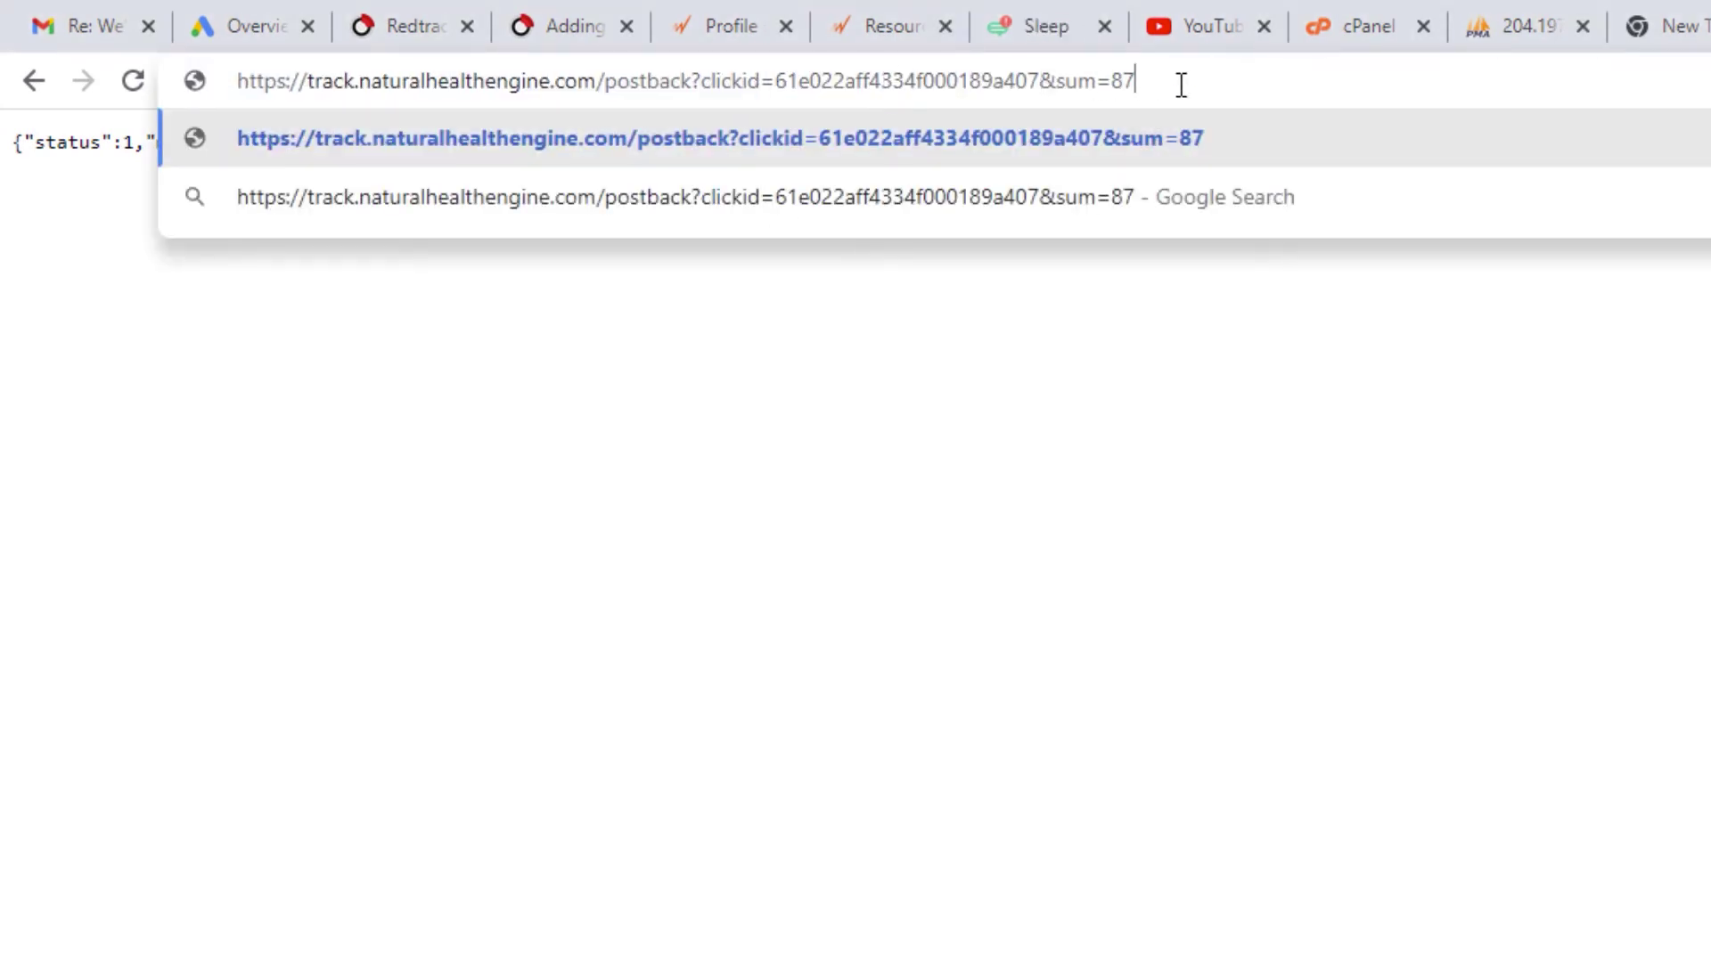
key(BackSpace)
key(BackSpace)
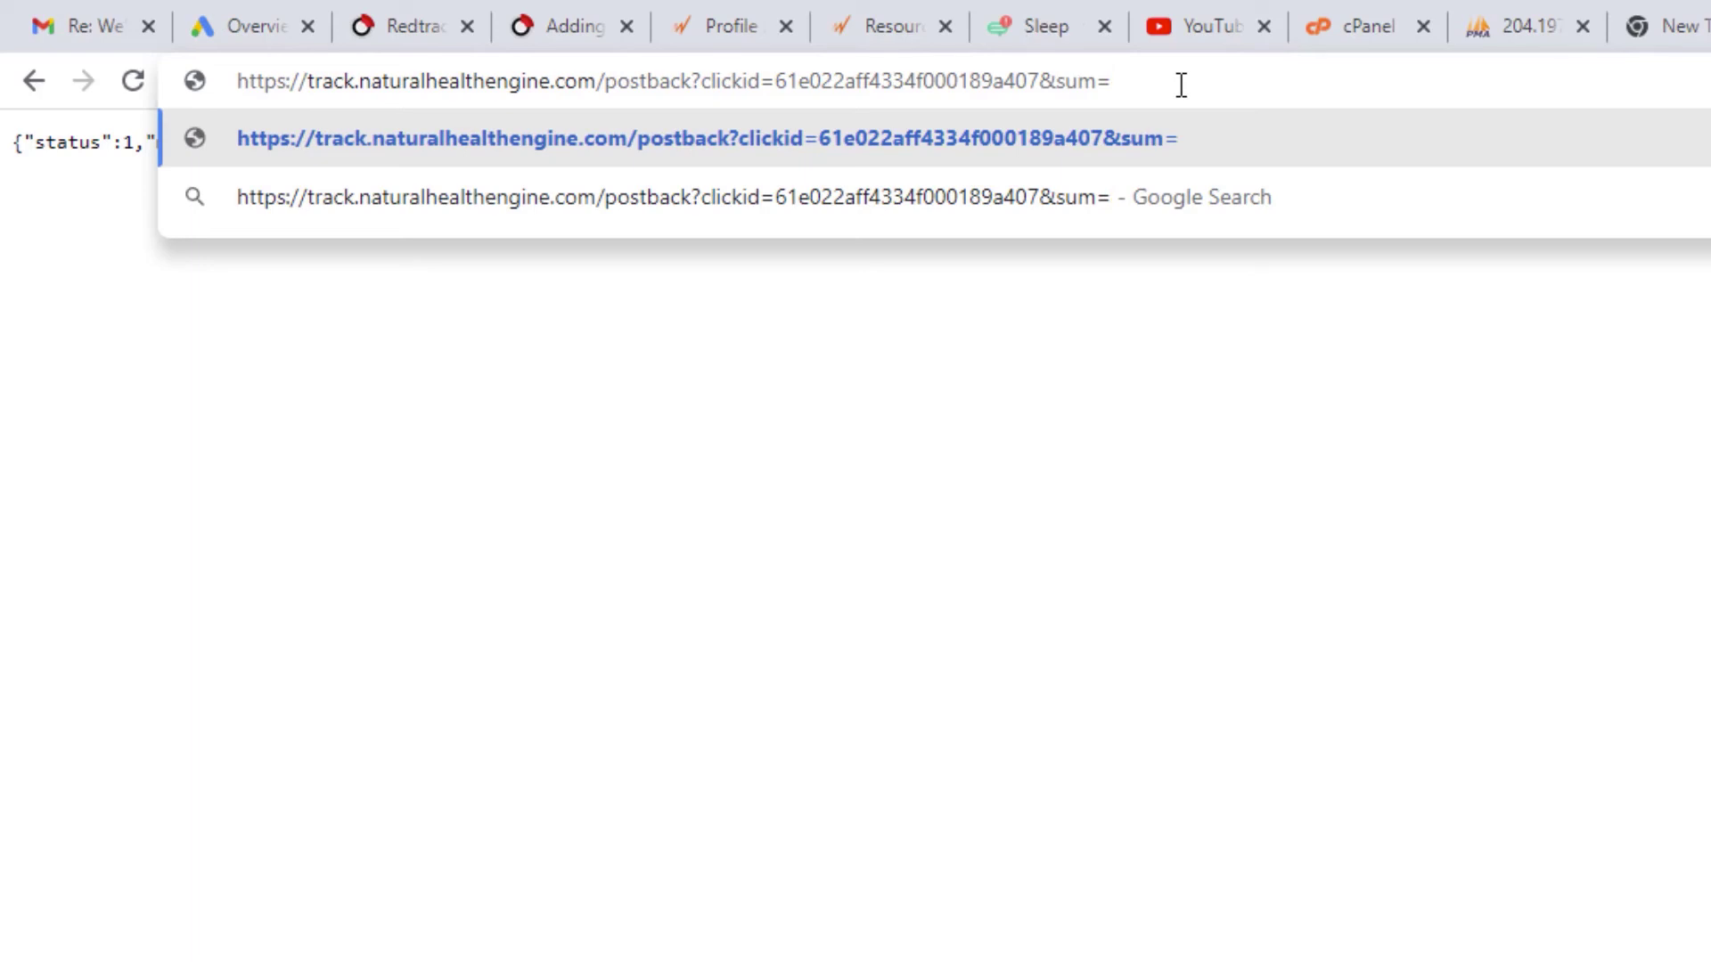
text(8)
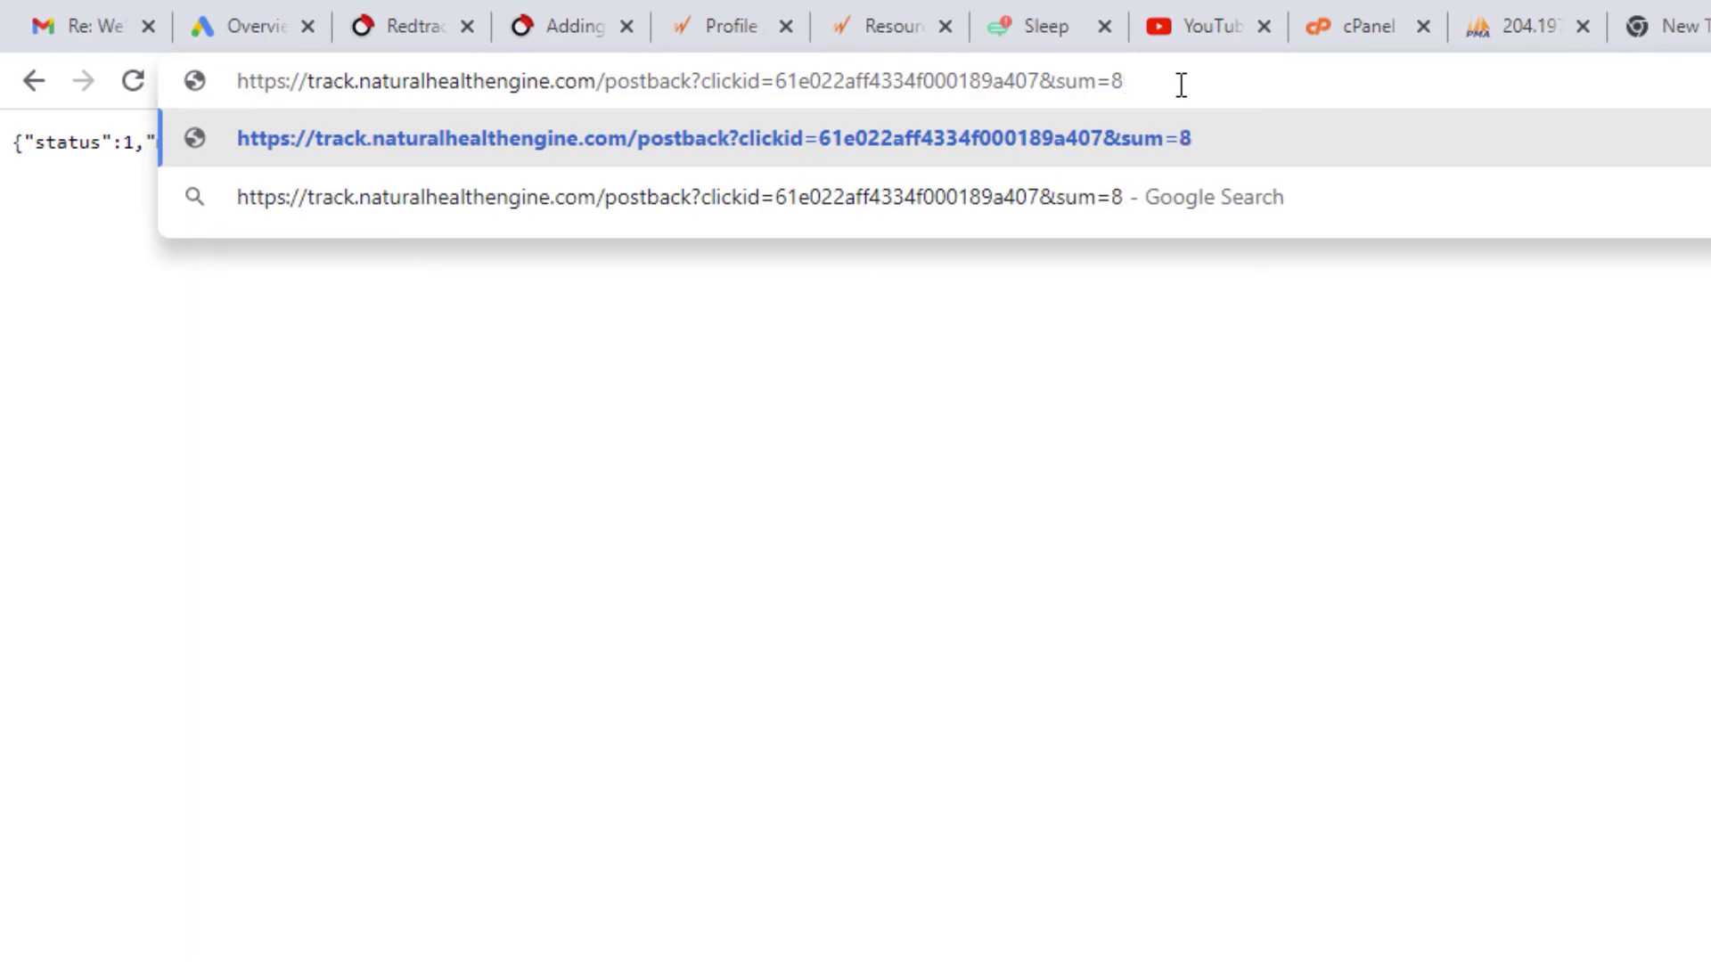
text(2)
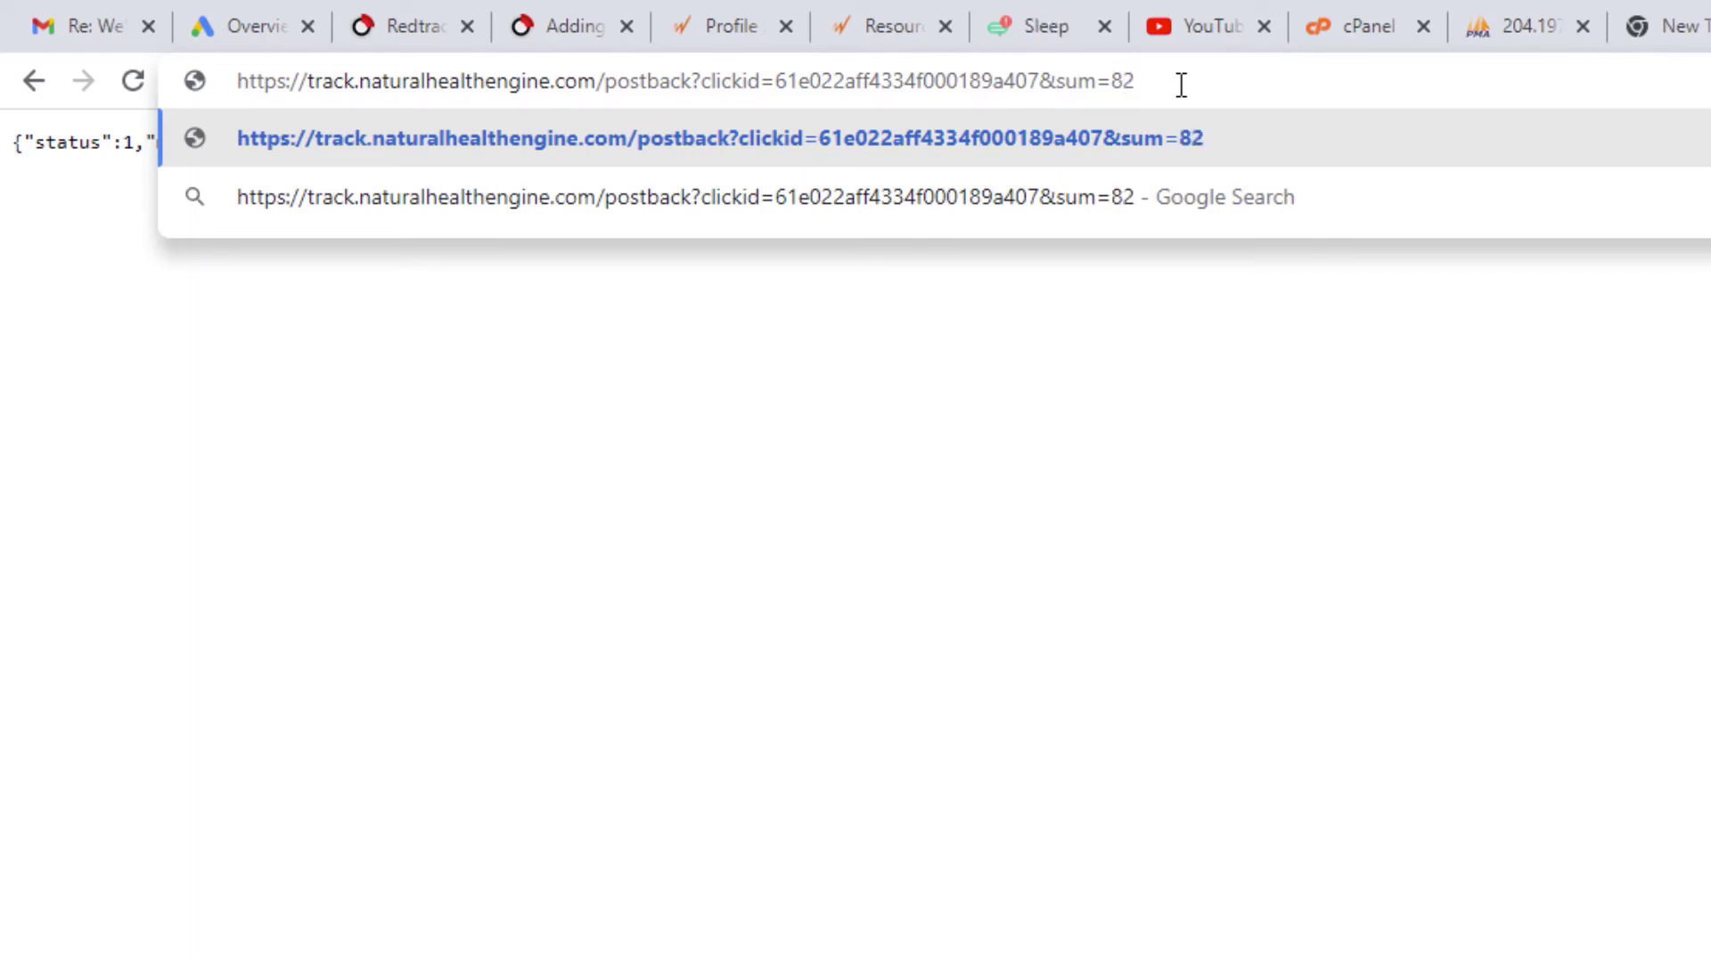
key(Return)
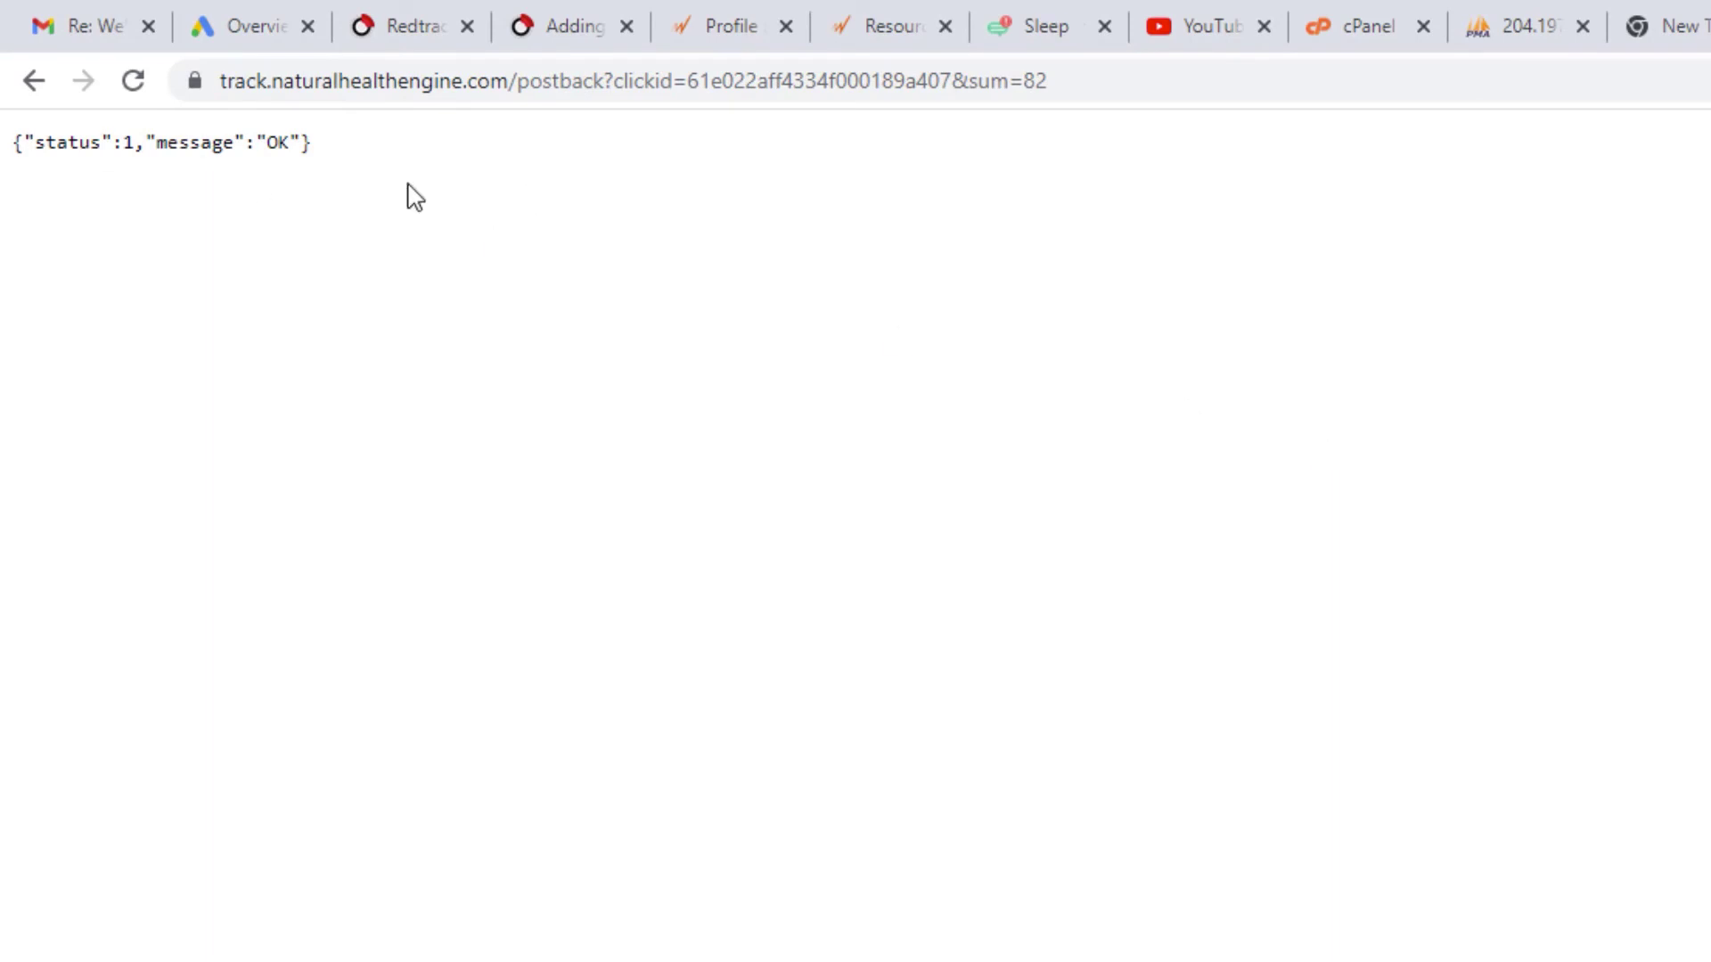
- Refresh the browse view of the conversions table in phpMyAdmin to check for the new conversion record
click(1509, 29)
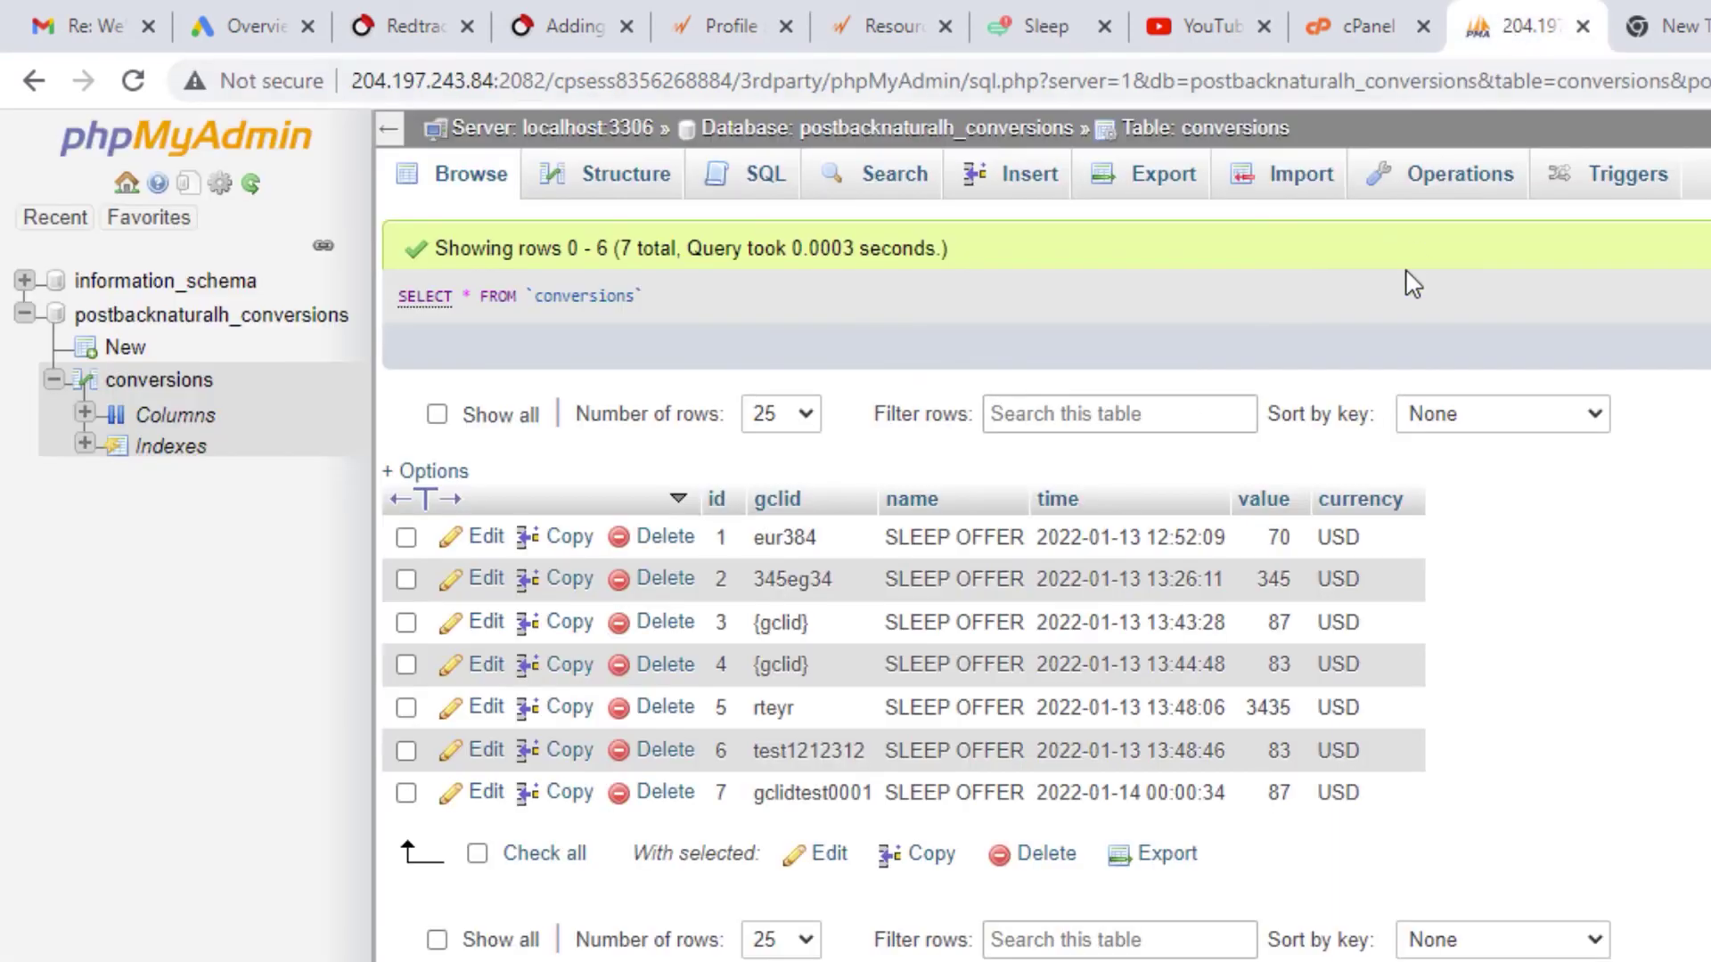
click(472, 175)
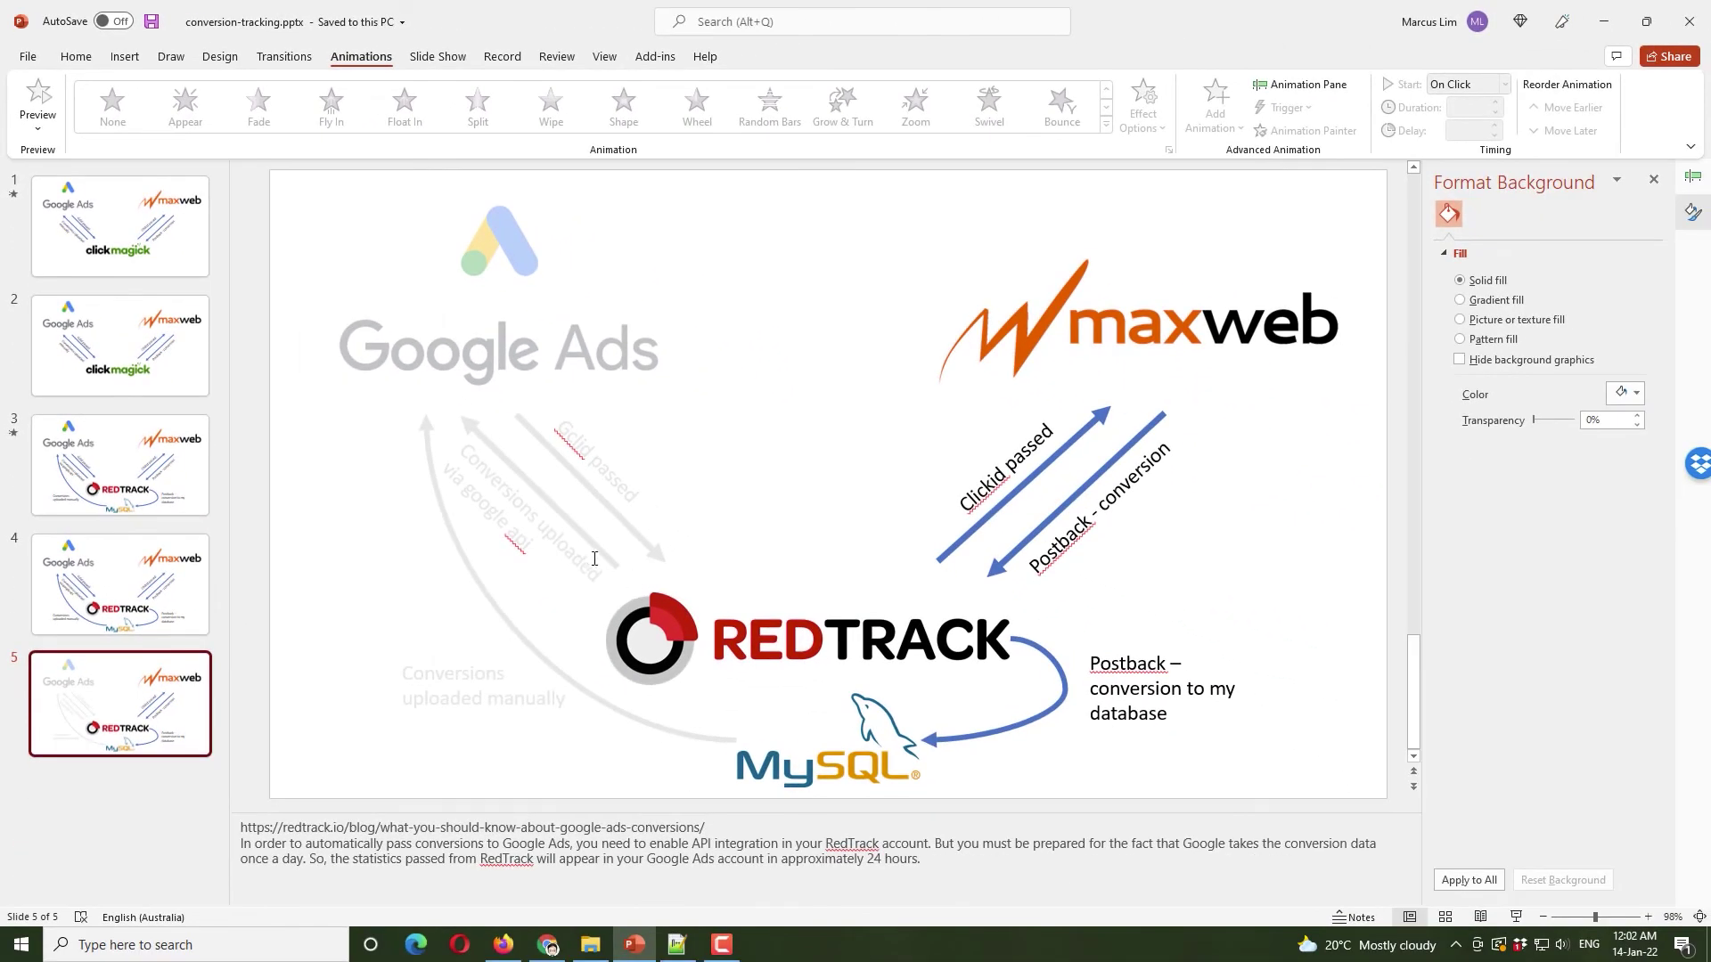
- Go back to slide 4 of the conversion-tracking.pptx presentation in PowerPoint to view the full tracking diagram
key(Page_Up)
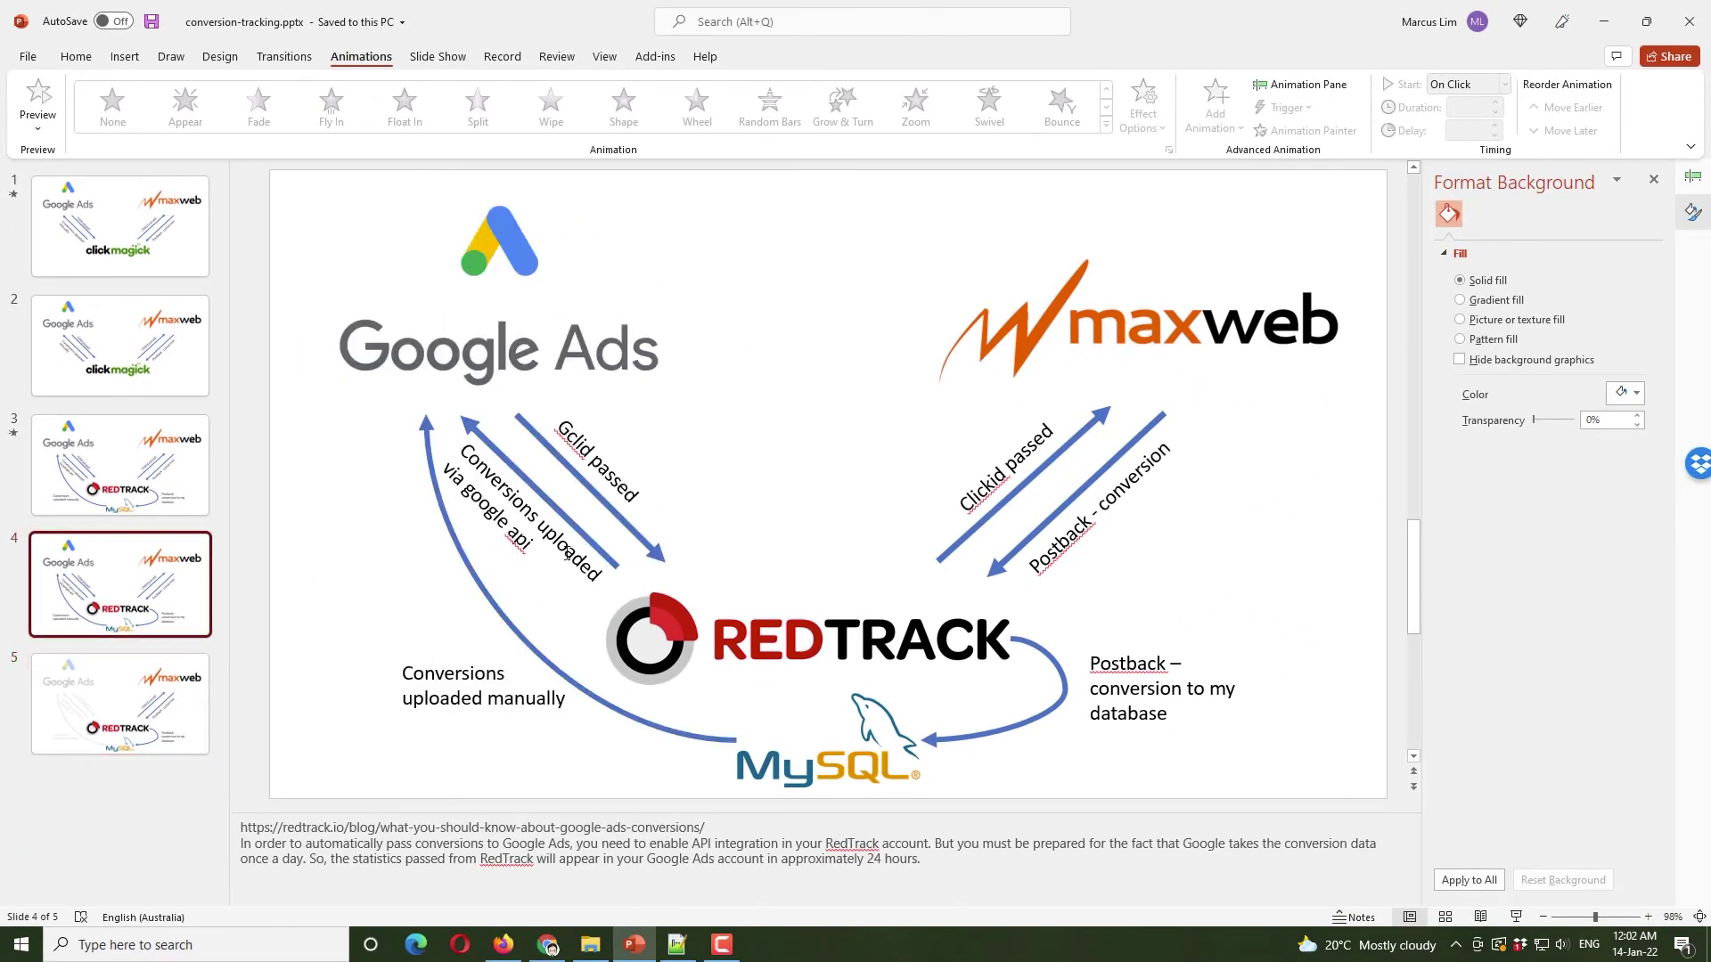